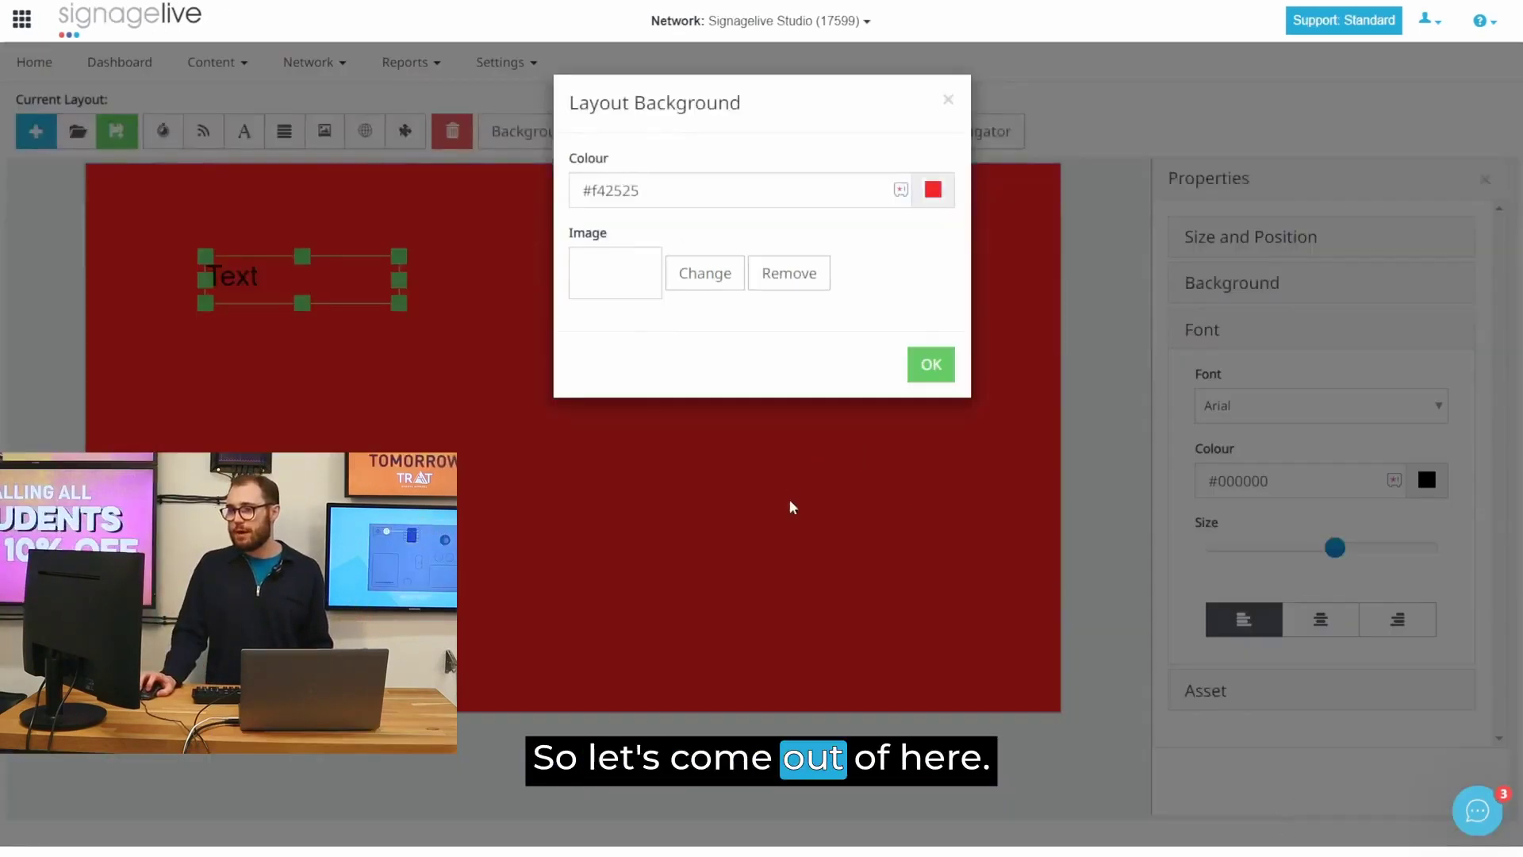
Step: Close the Layout Background dialog and delete the text zone from the red layout
left_click(931, 363)
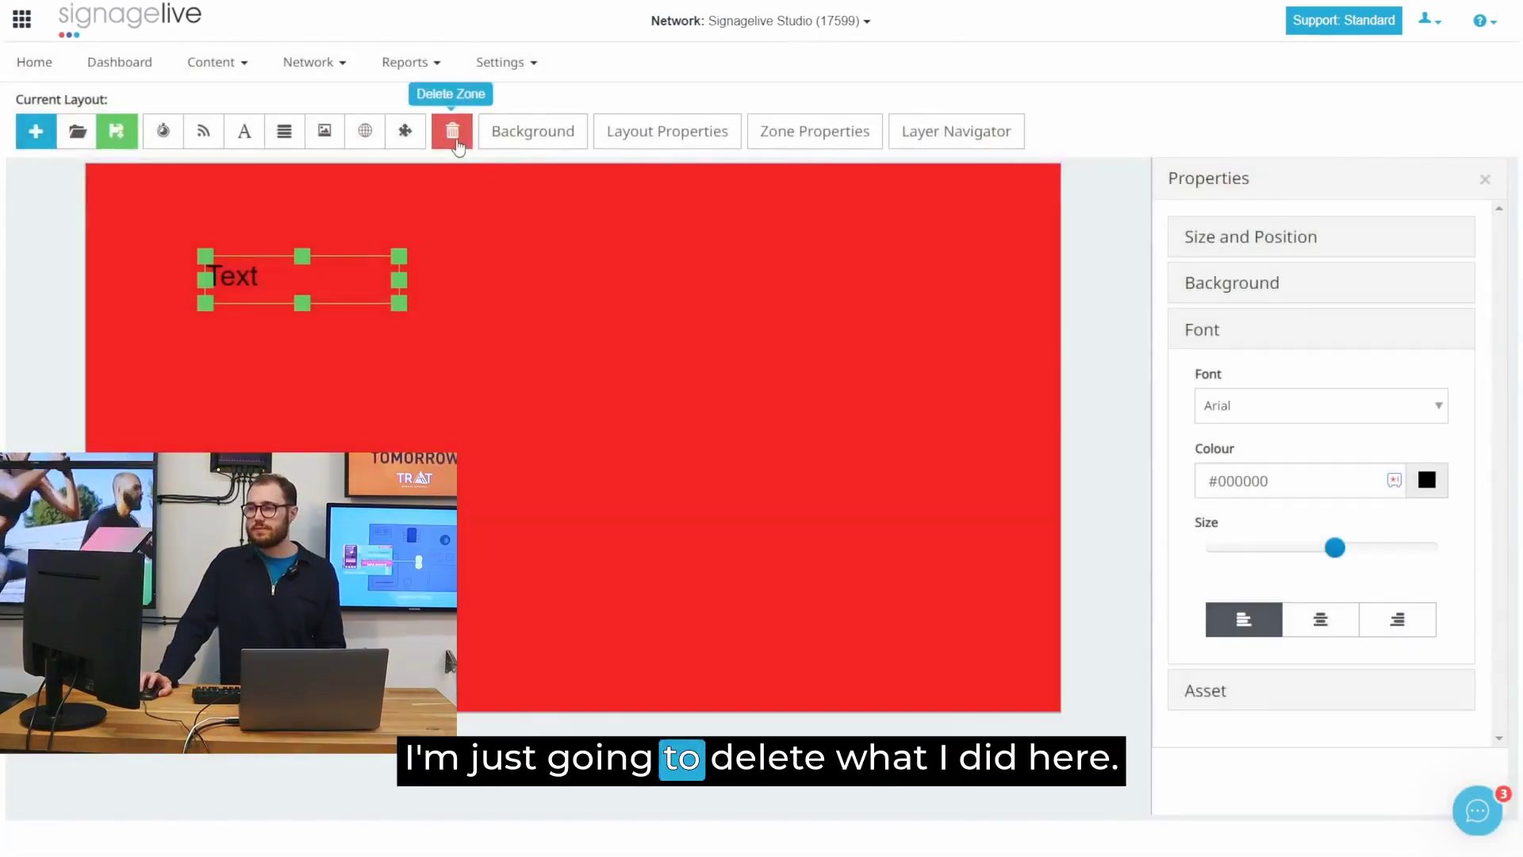
left_click(452, 131)
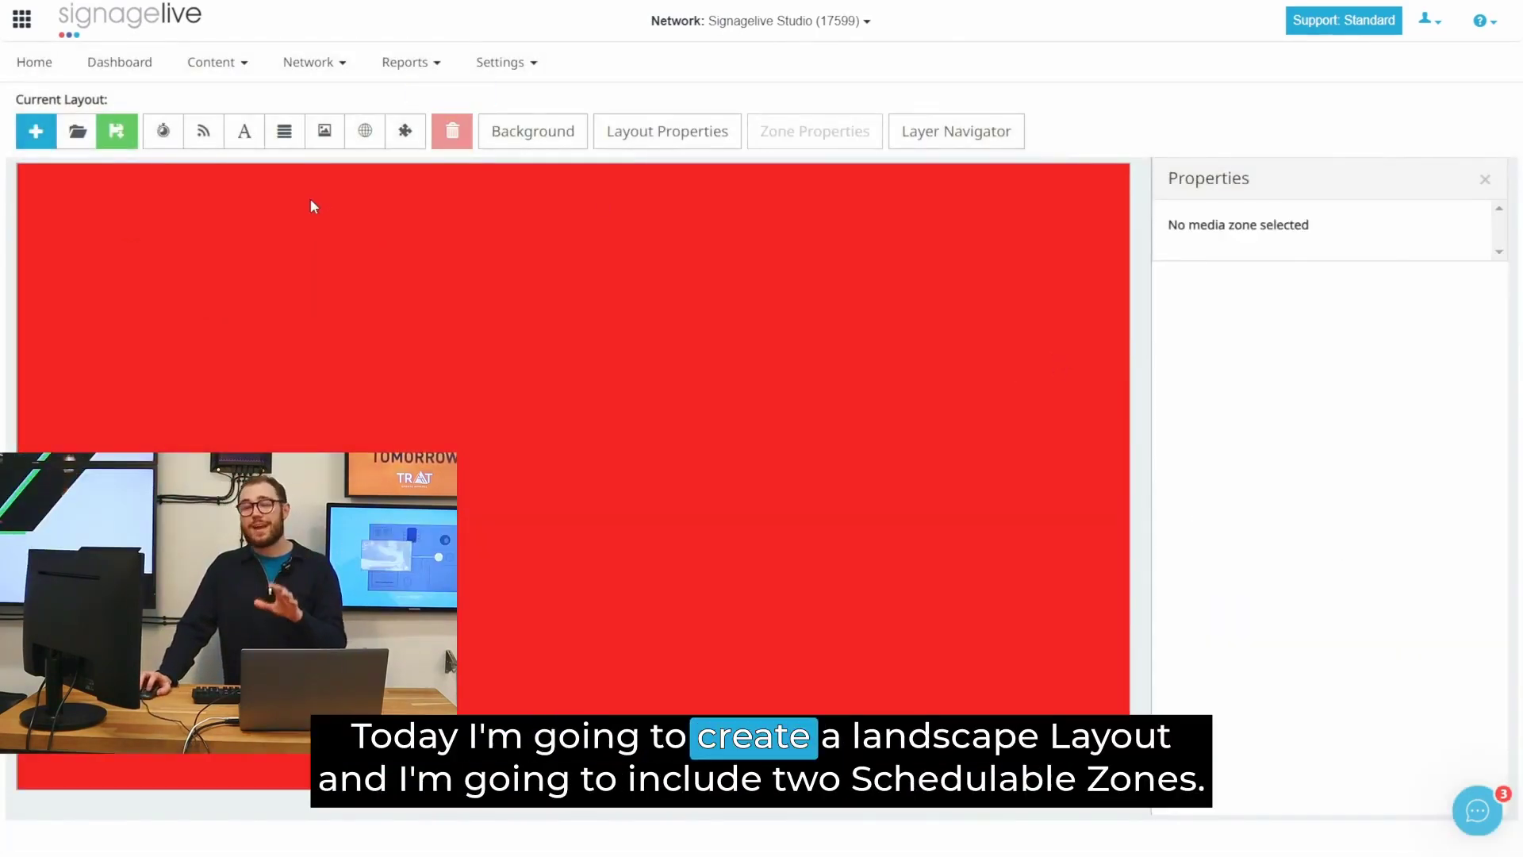
Step: Add two schedulable zones to the layout, one near its left edge and one right of centre
left_click(163, 132)
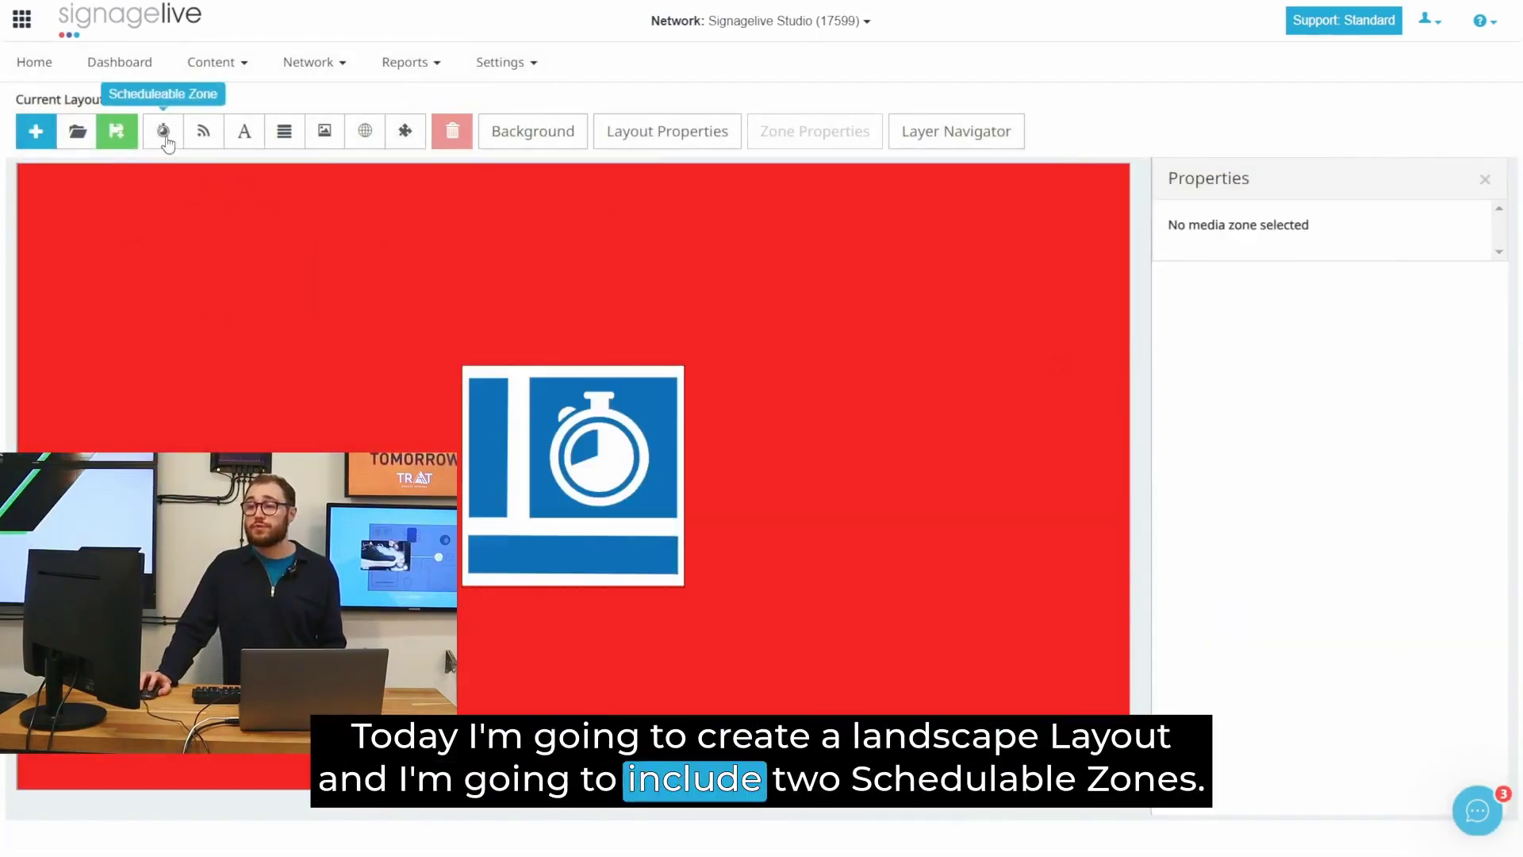
left_click_drag(230, 341, 175, 340)
left_click(163, 132)
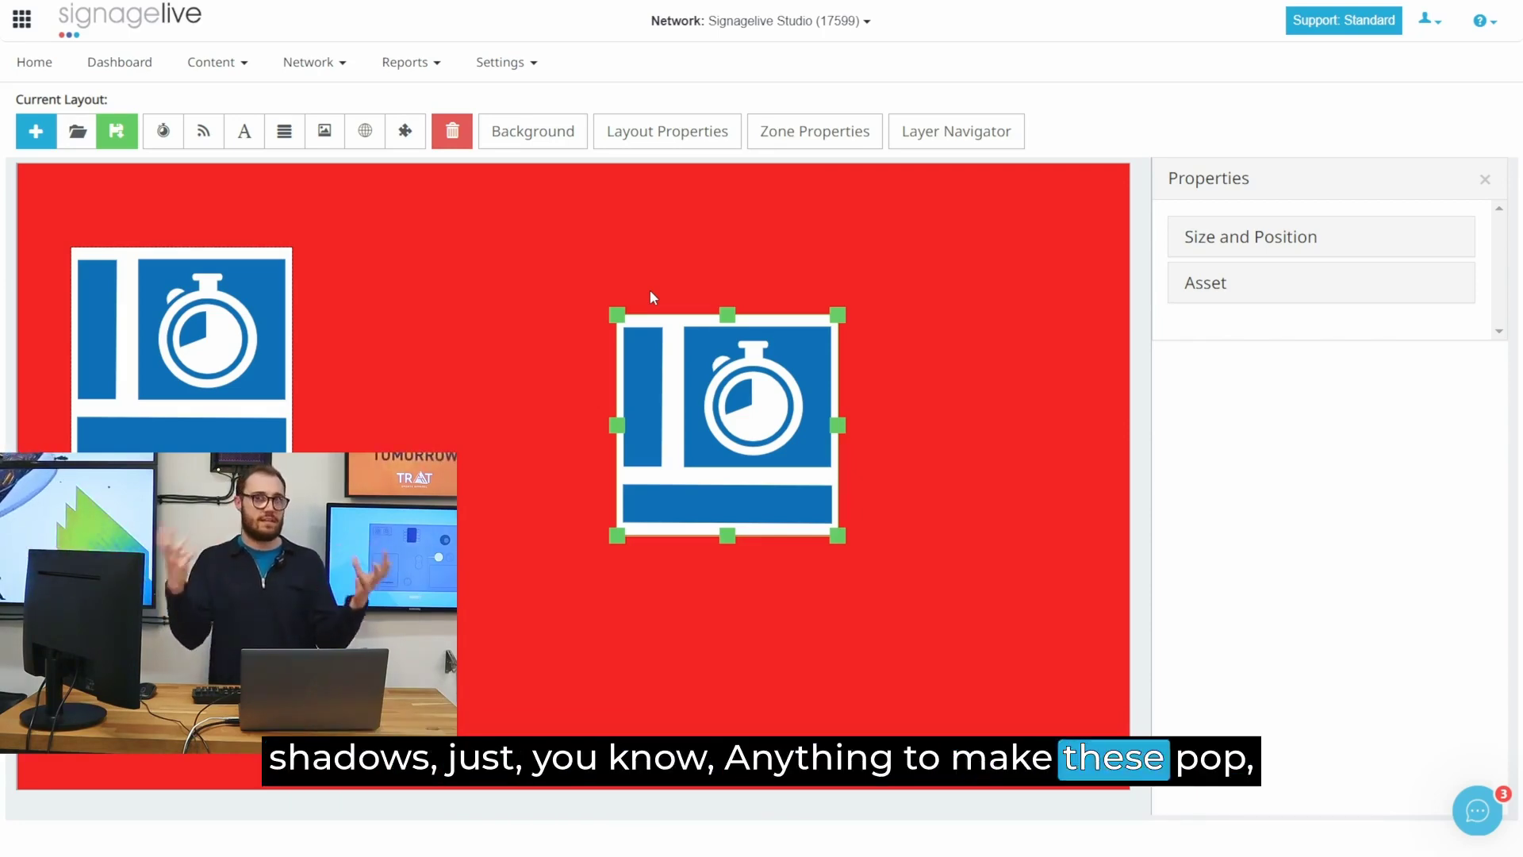
Step: Widen both schedulable zones into landscape rectangles of roughly 16:9 and adjust the second zone's position
left_click(282, 358)
left_click_drag(292, 359, 695, 373)
left_click(817, 429)
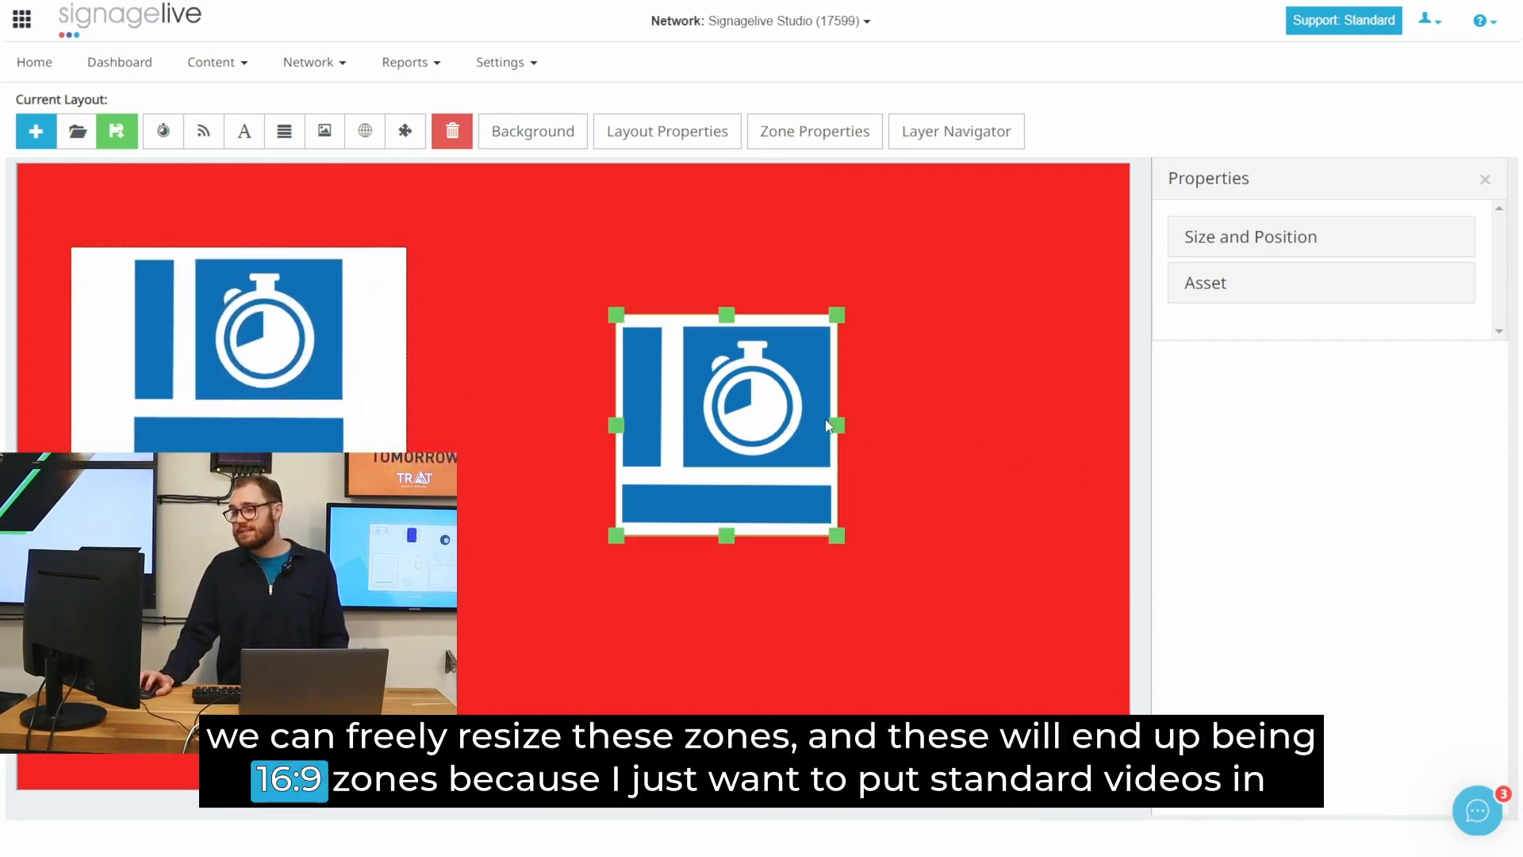
left_click_drag(840, 420, 987, 430)
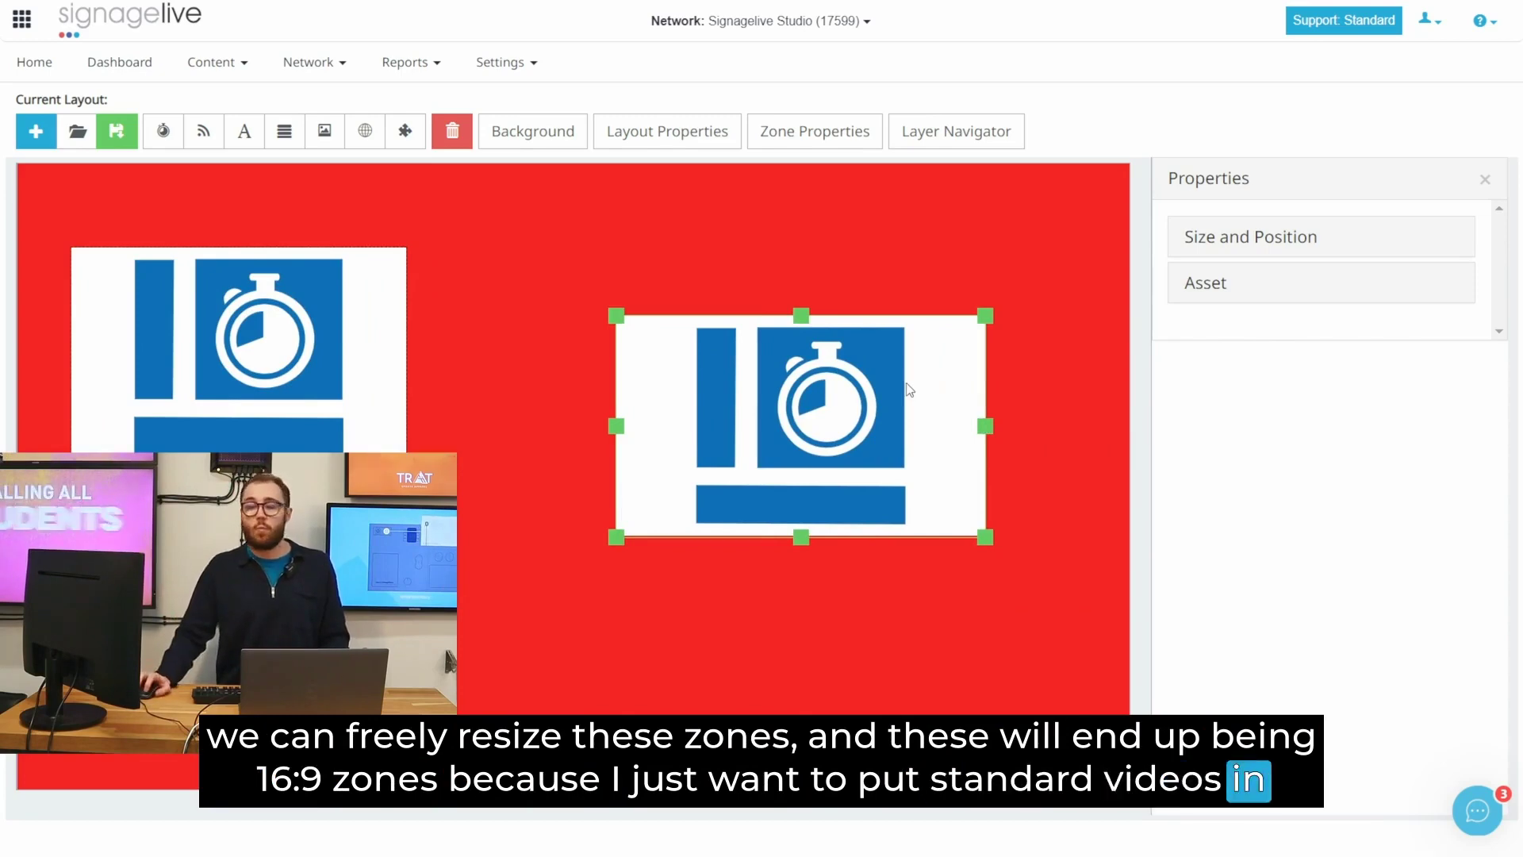
left_click_drag(824, 388, 841, 417)
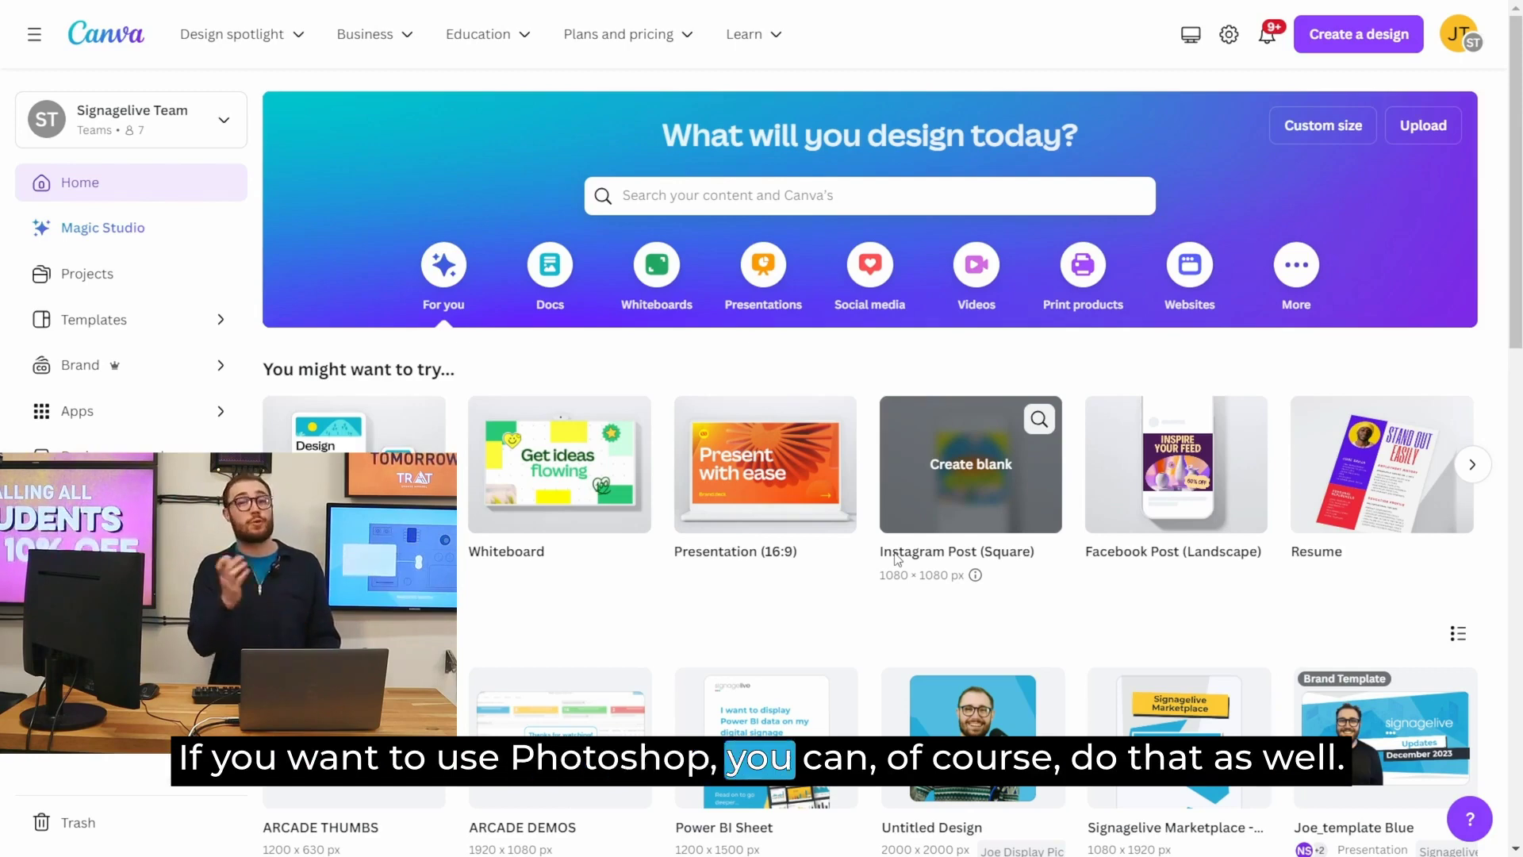
Step: In Canva, create a new custom-size design of 1920 × 1080 px
left_click(1321, 39)
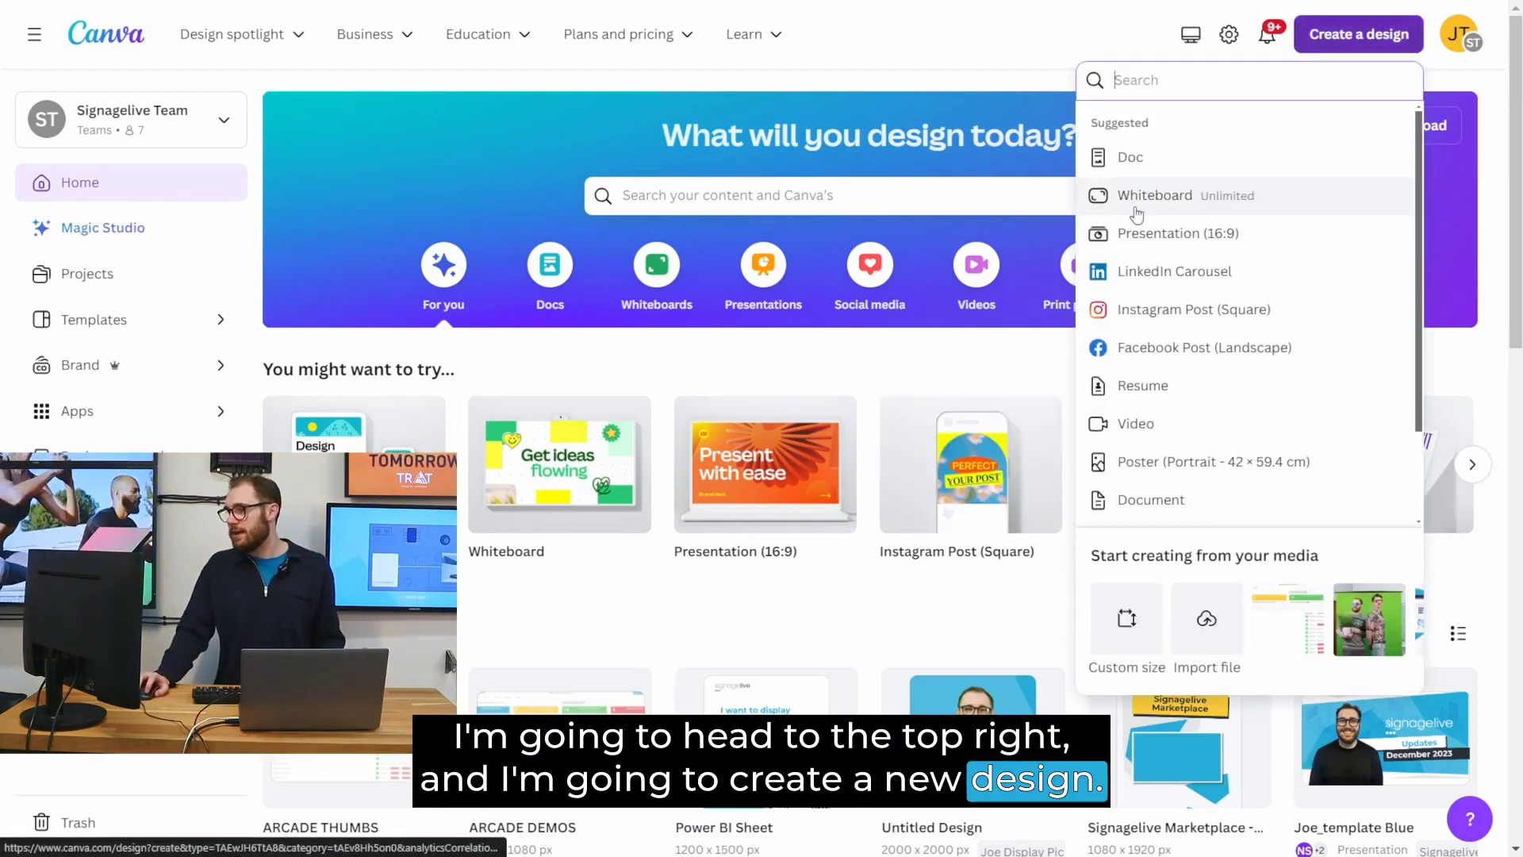
left_click(1133, 614)
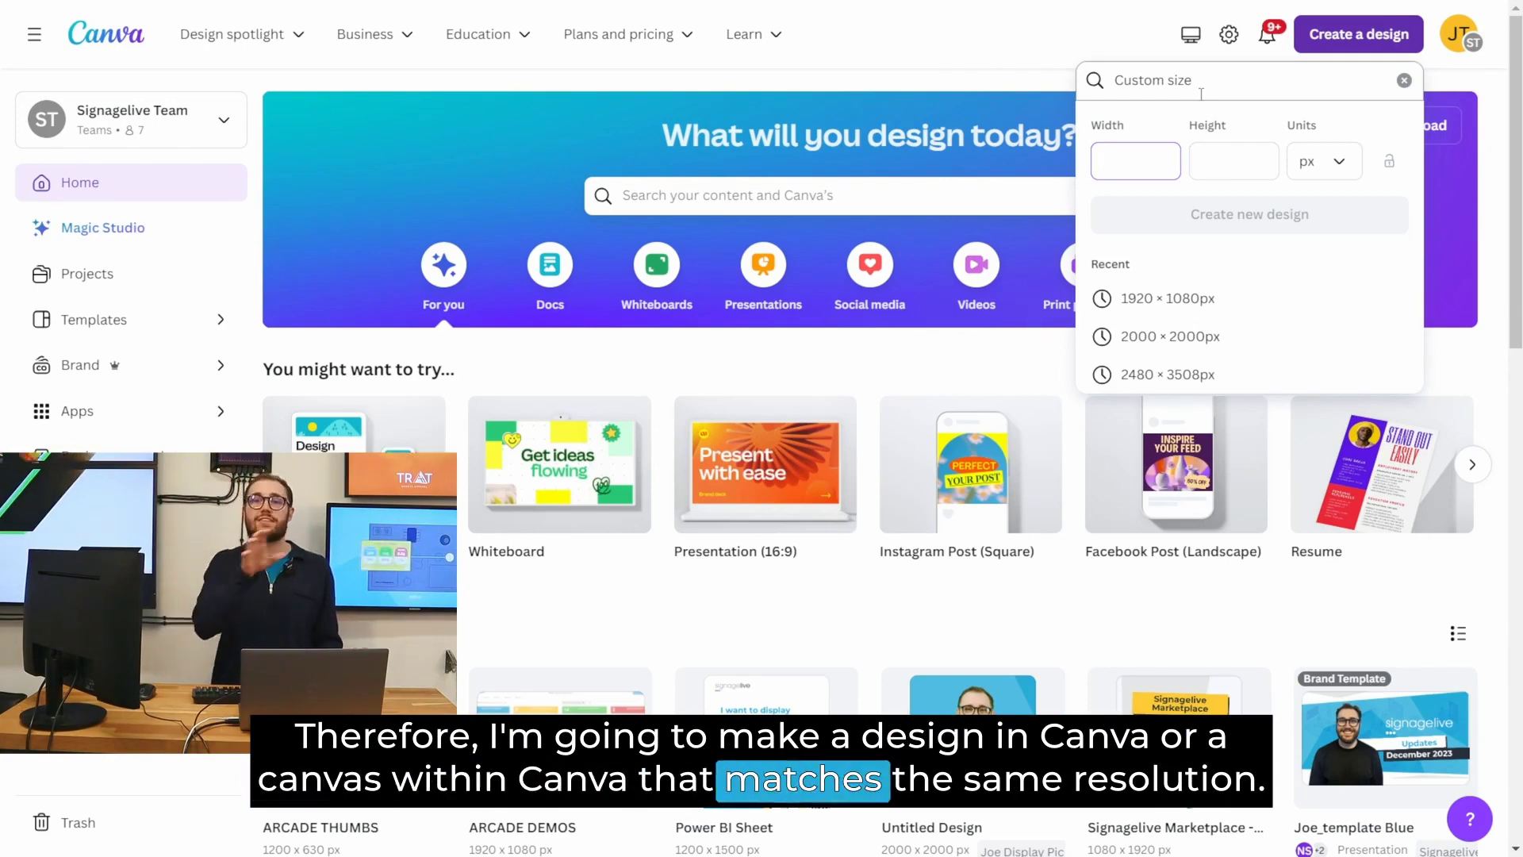
type("11")
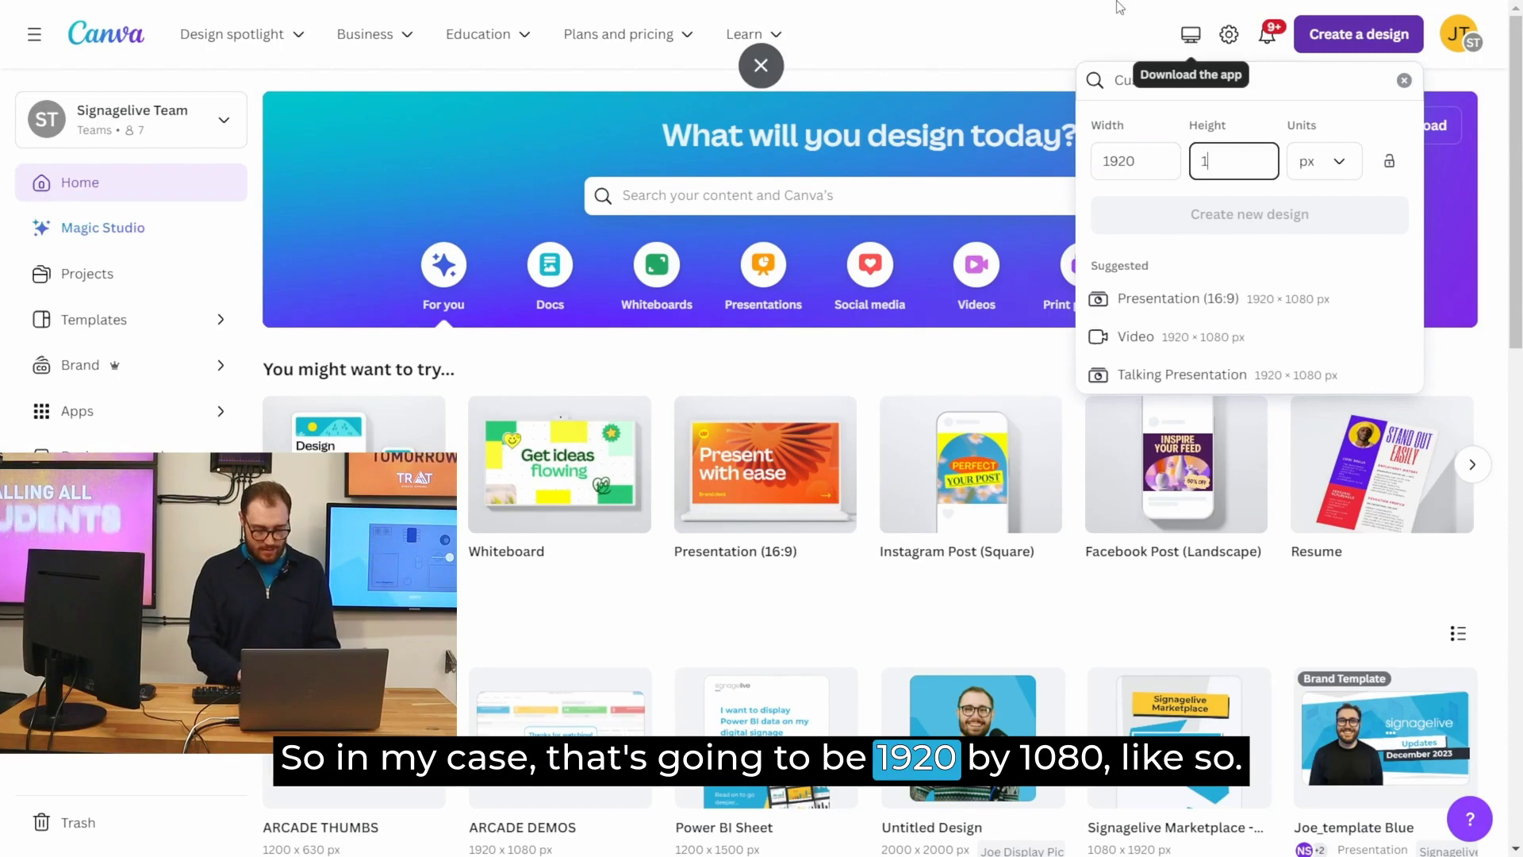
type("080")
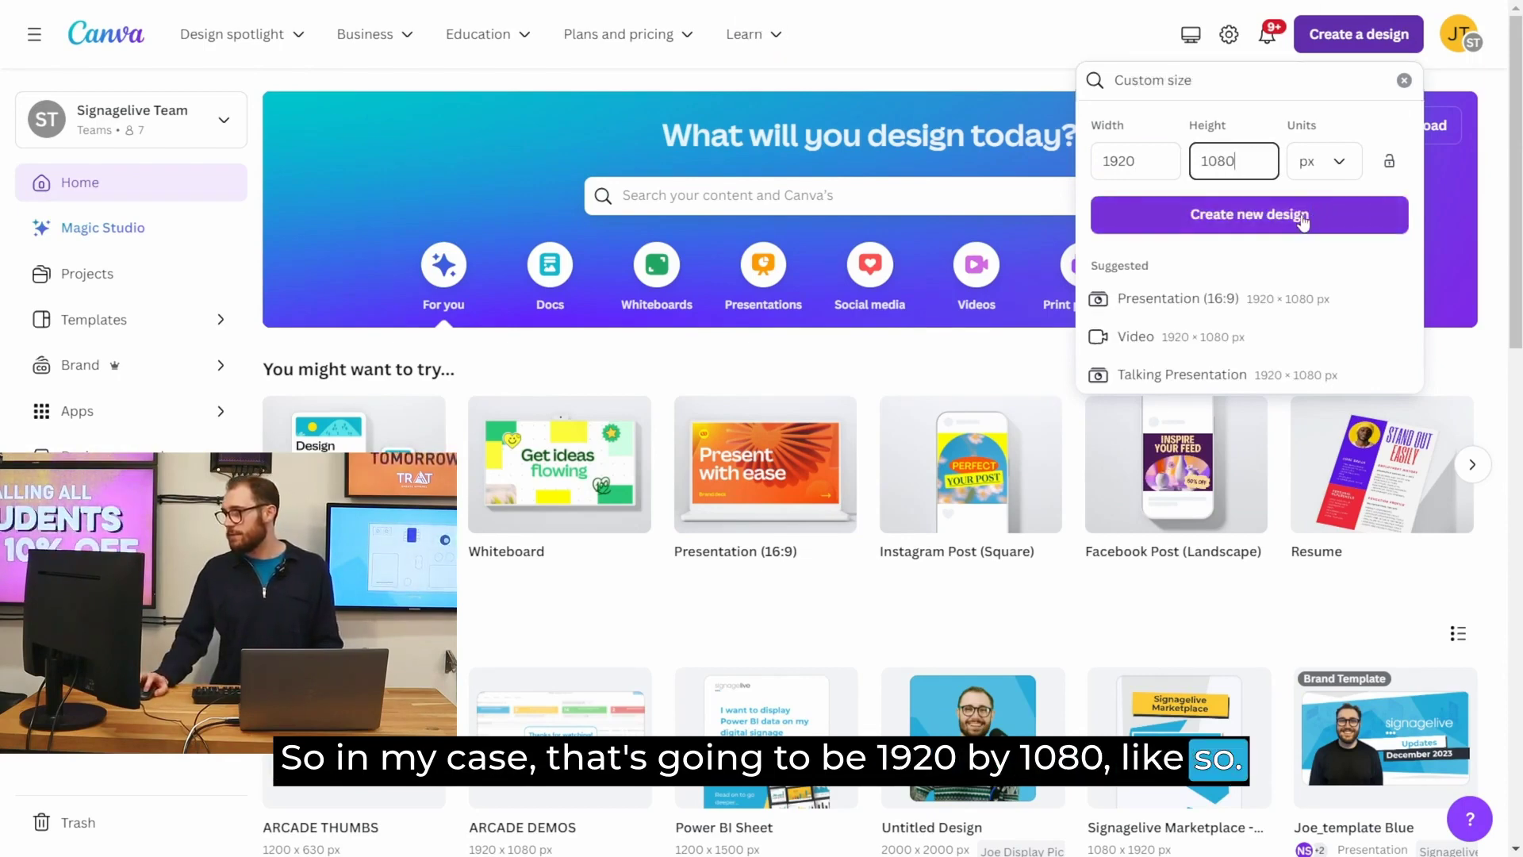
left_click(1293, 216)
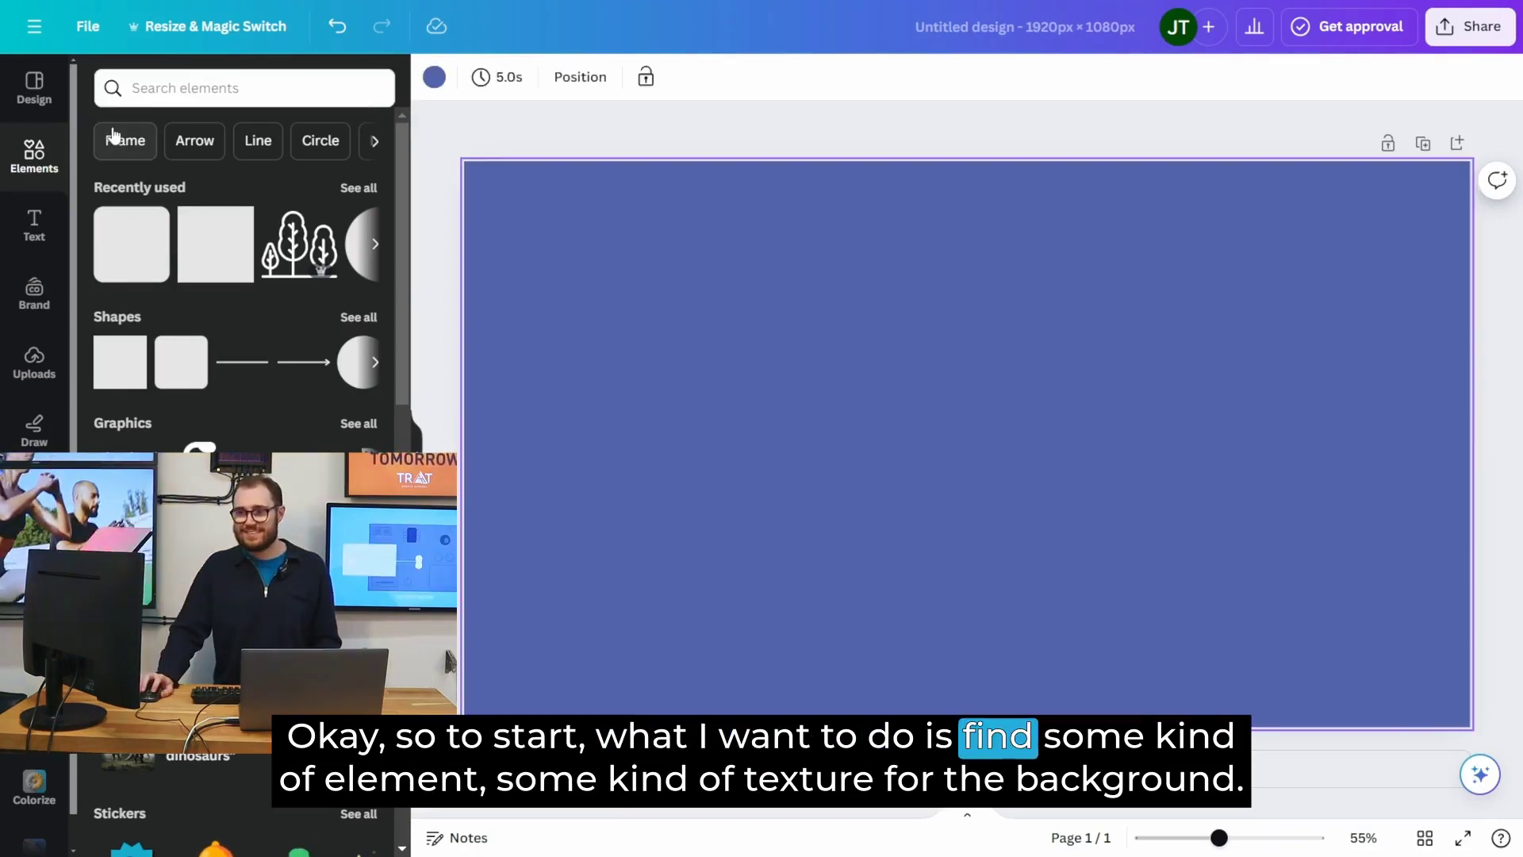
Step: Search the elements for "corporate background" and limit the results to graphics
left_click(224, 76)
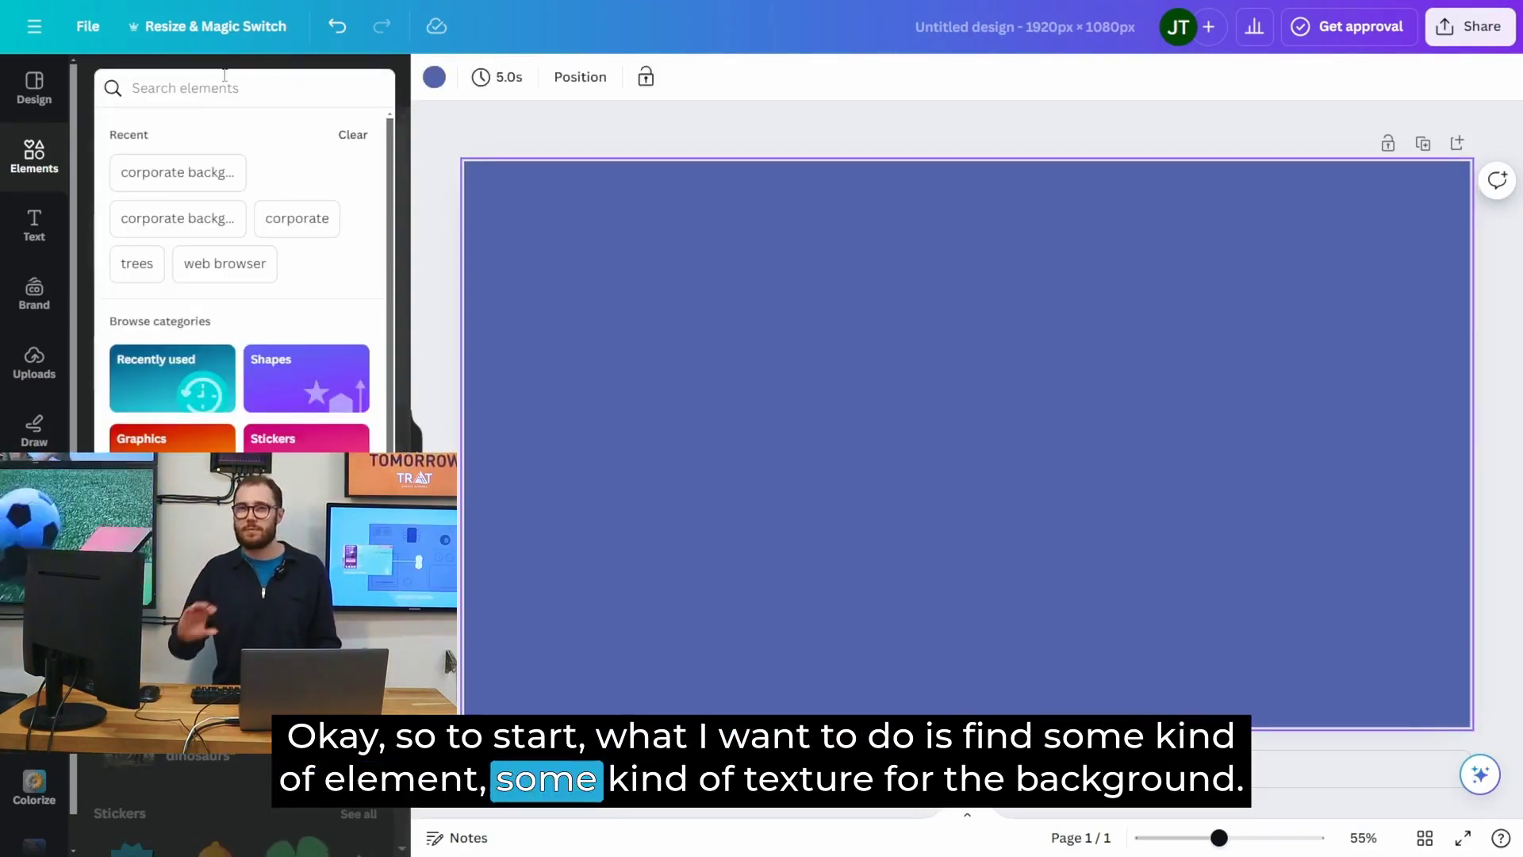
type("corporate background")
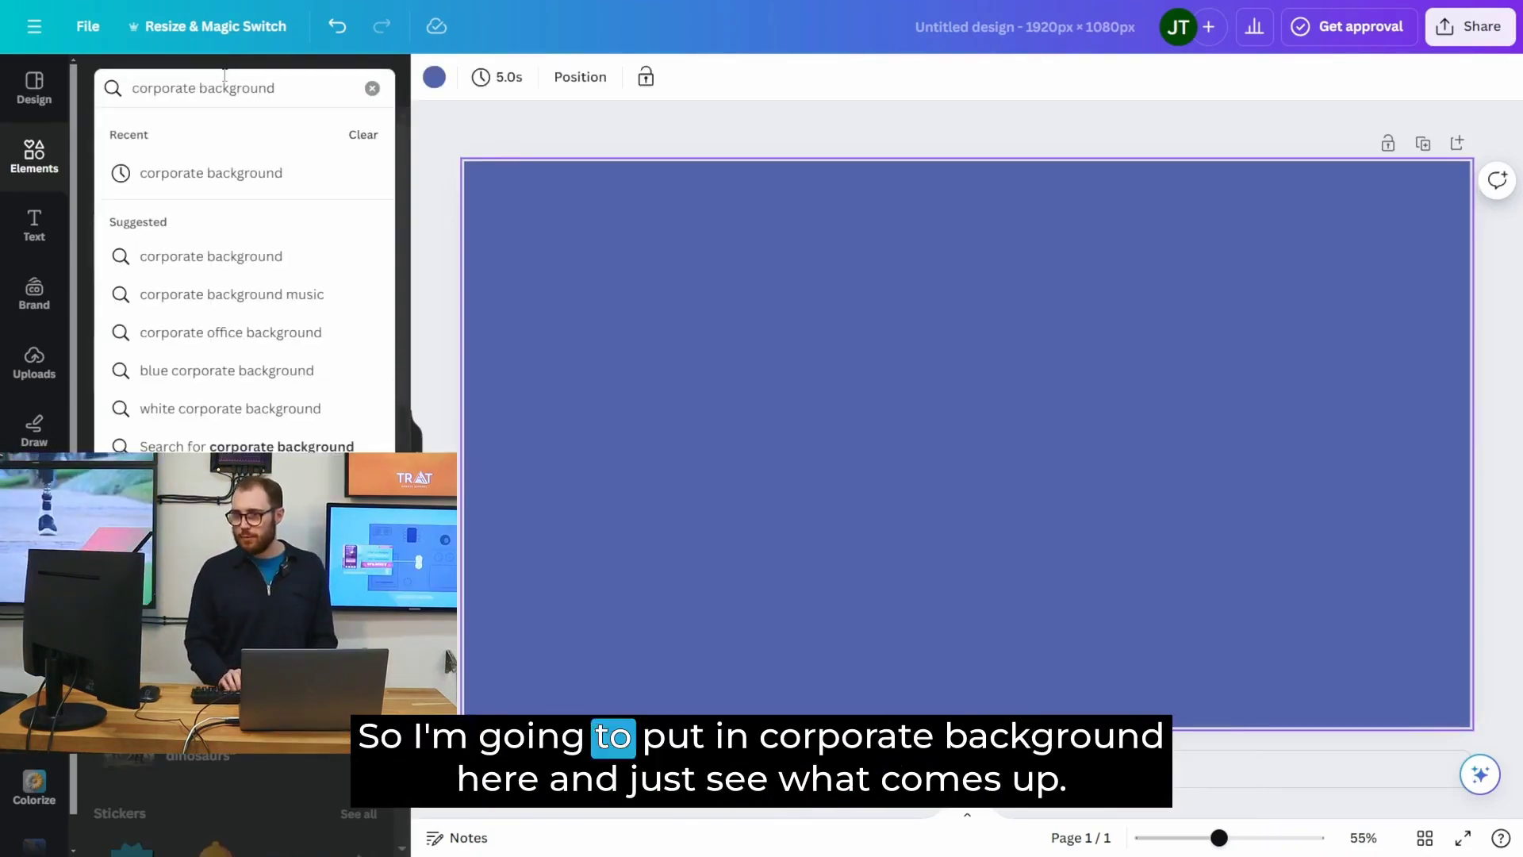
key("Return")
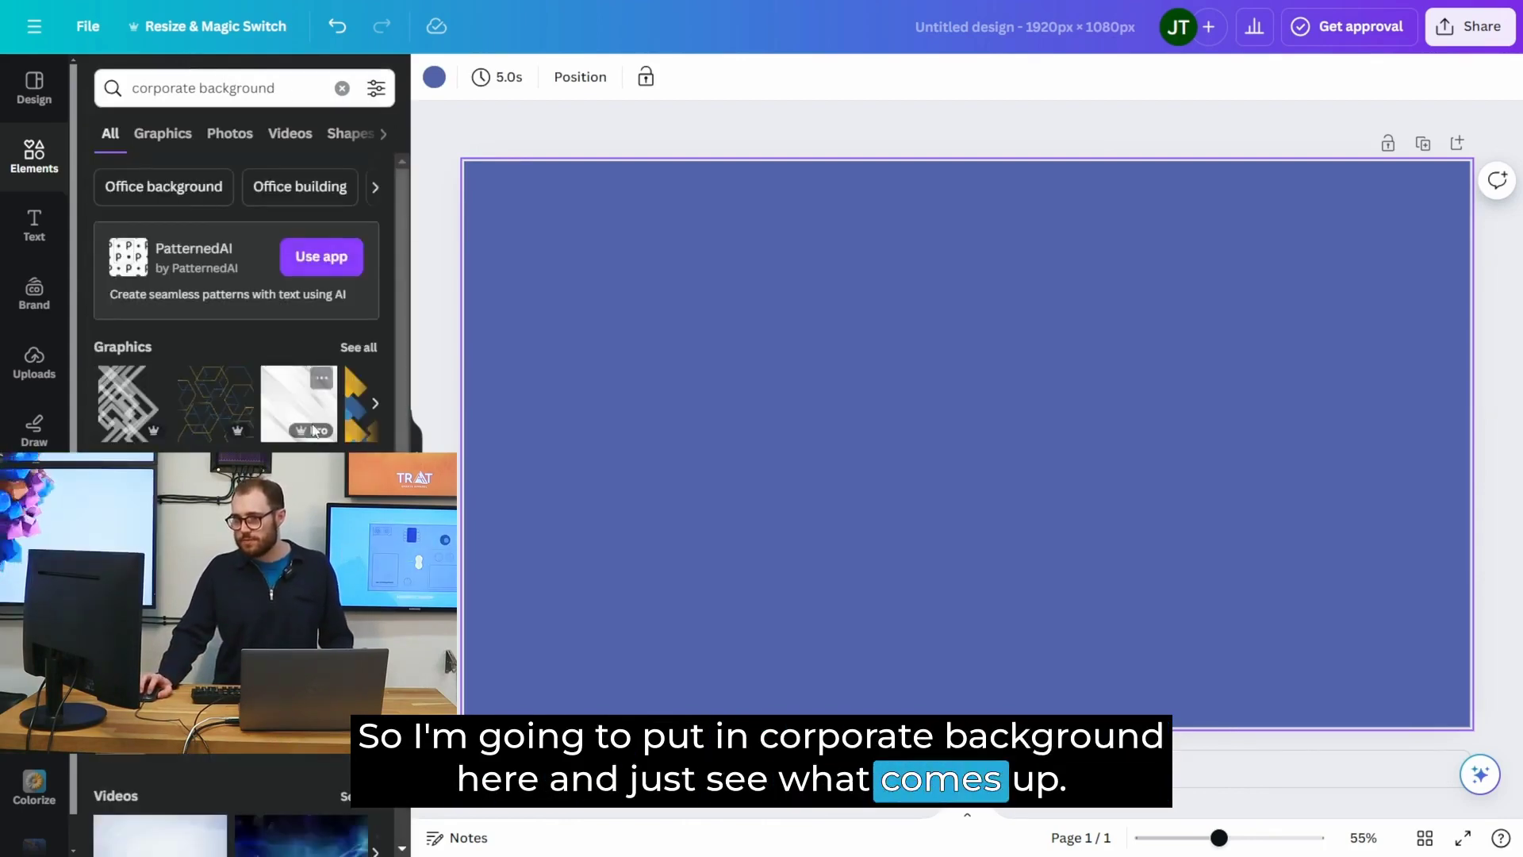
left_click(163, 133)
Step: Add the blue-to-turquoise polygon graphic, scale it to about 1,920 × 1,920 and position it to cover the whole page
left_click(333, 397)
left_click_drag(969, 394, 581, 226)
left_click_drag(831, 417, 1268, 754)
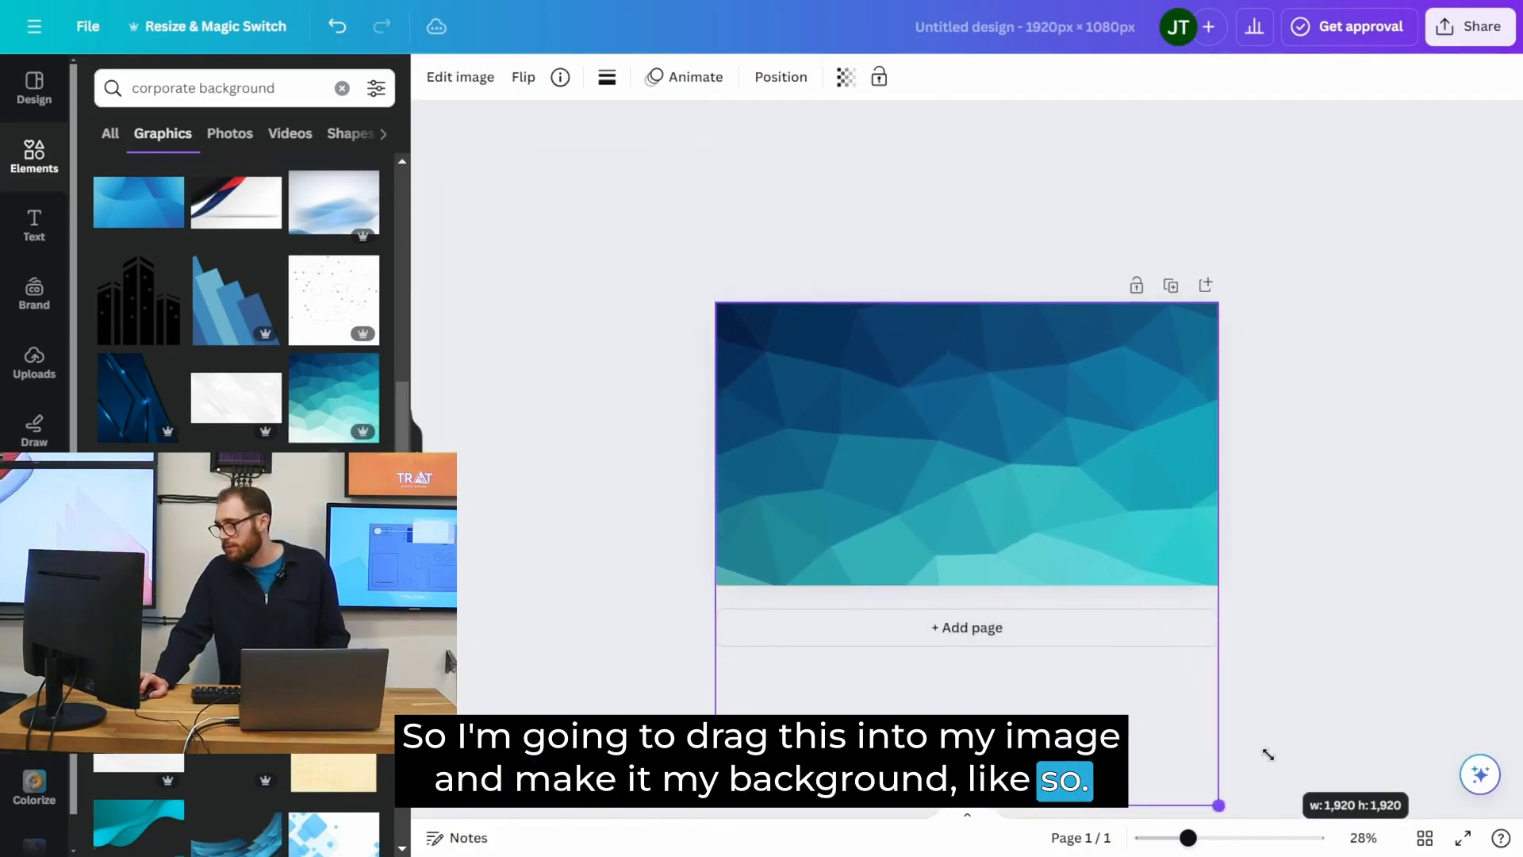
left_click_drag(997, 650, 995, 536)
right_click(996, 535)
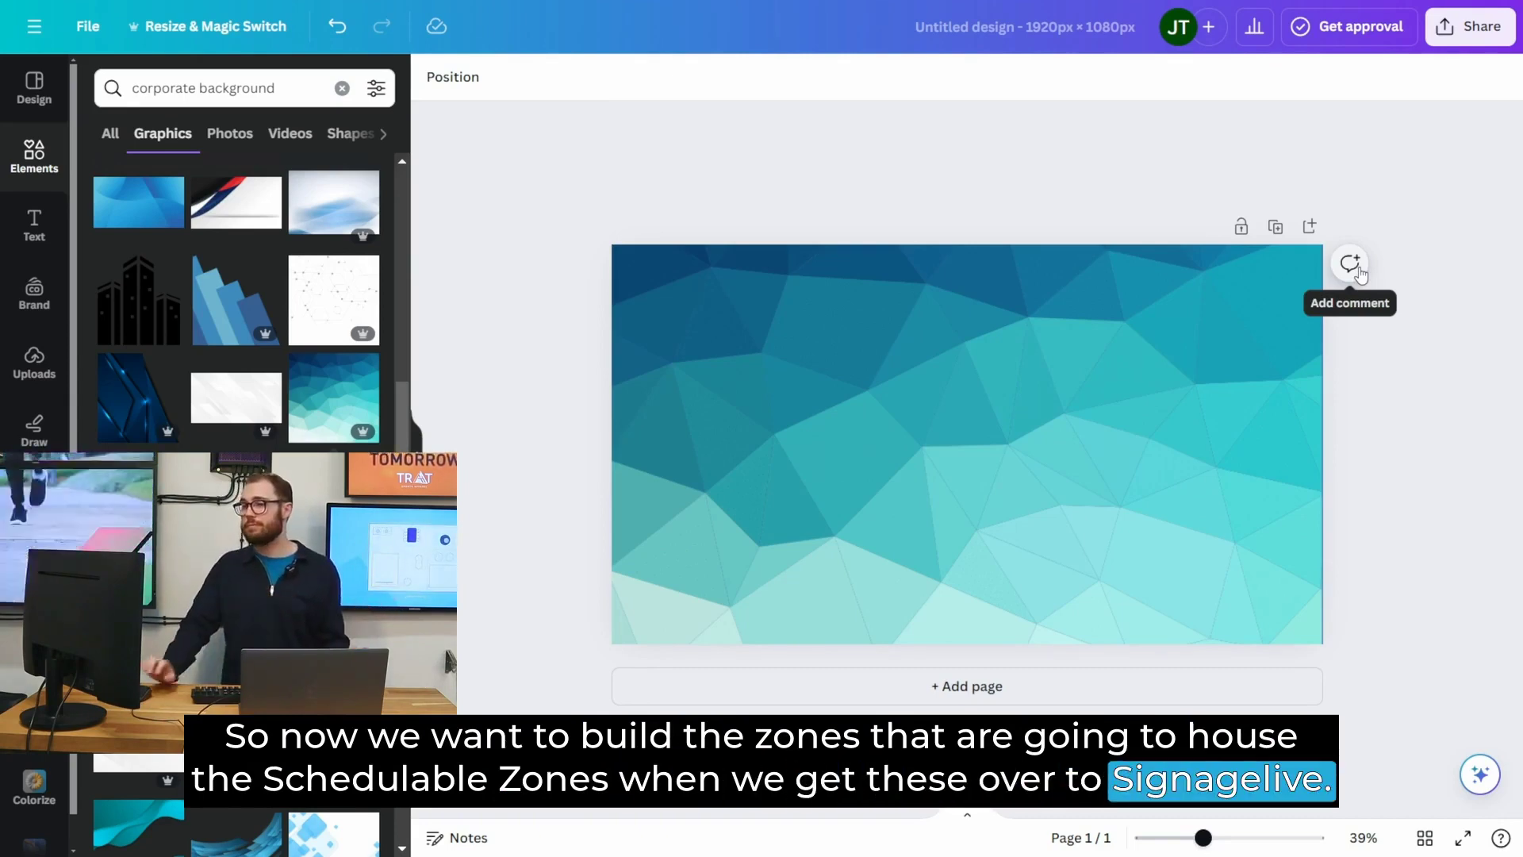
Step: Add a square shape near the page's upper-left corner and fill it with off-white
left_click(29, 164)
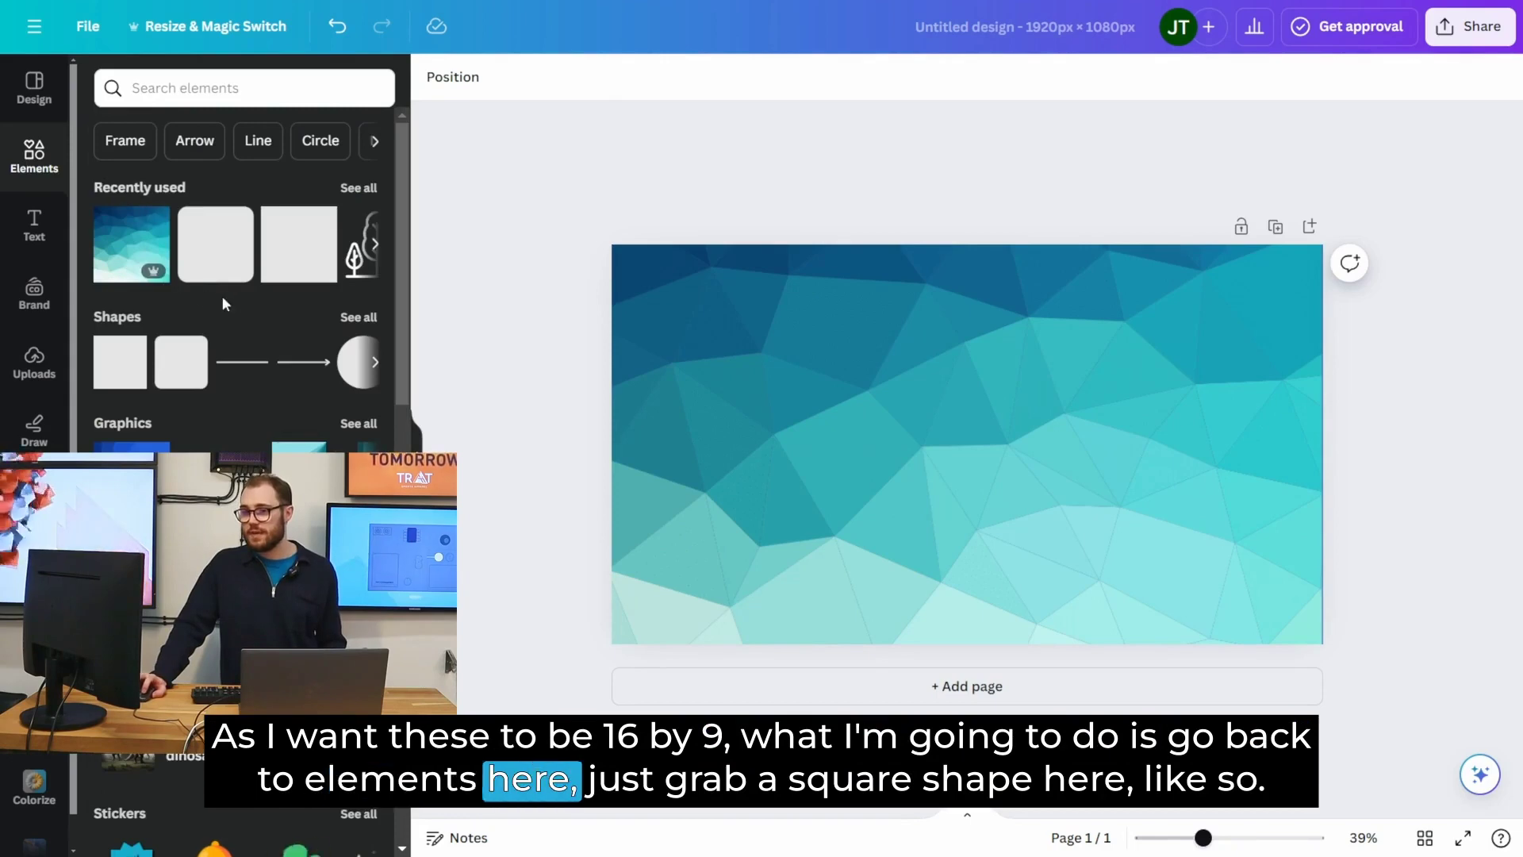
left_click(112, 374)
left_click_drag(956, 431, 682, 306)
left_click(530, 77)
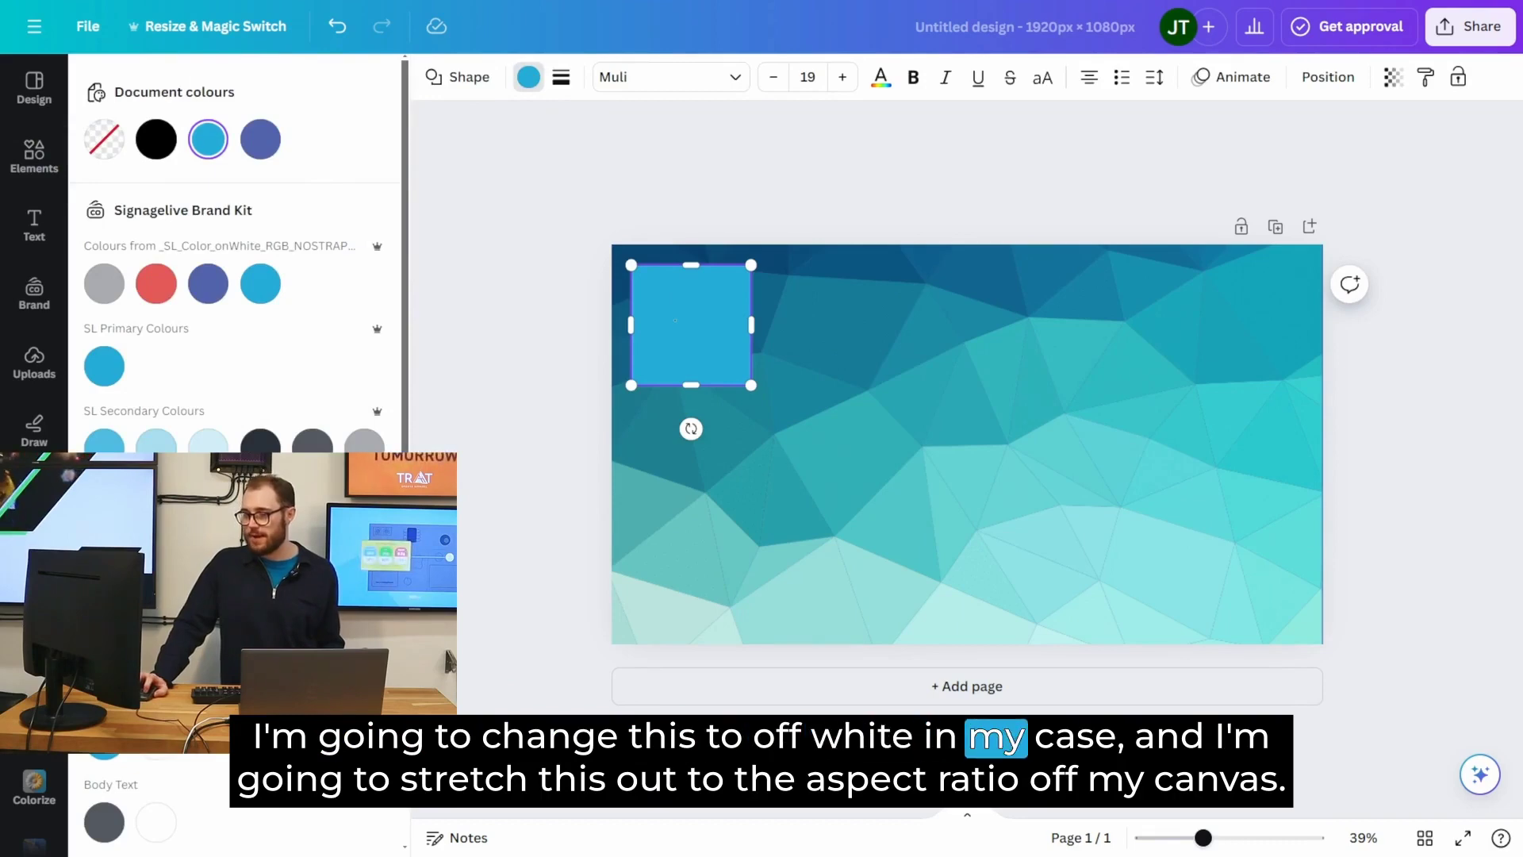
left_click(156, 500)
Step: Stretch the off-white square to the full page, scale it proportionally to a quarter page and inset it from the upper-left corner
left_click_drag(713, 310, 1325, 345)
left_click_drag(976, 364, 966, 642)
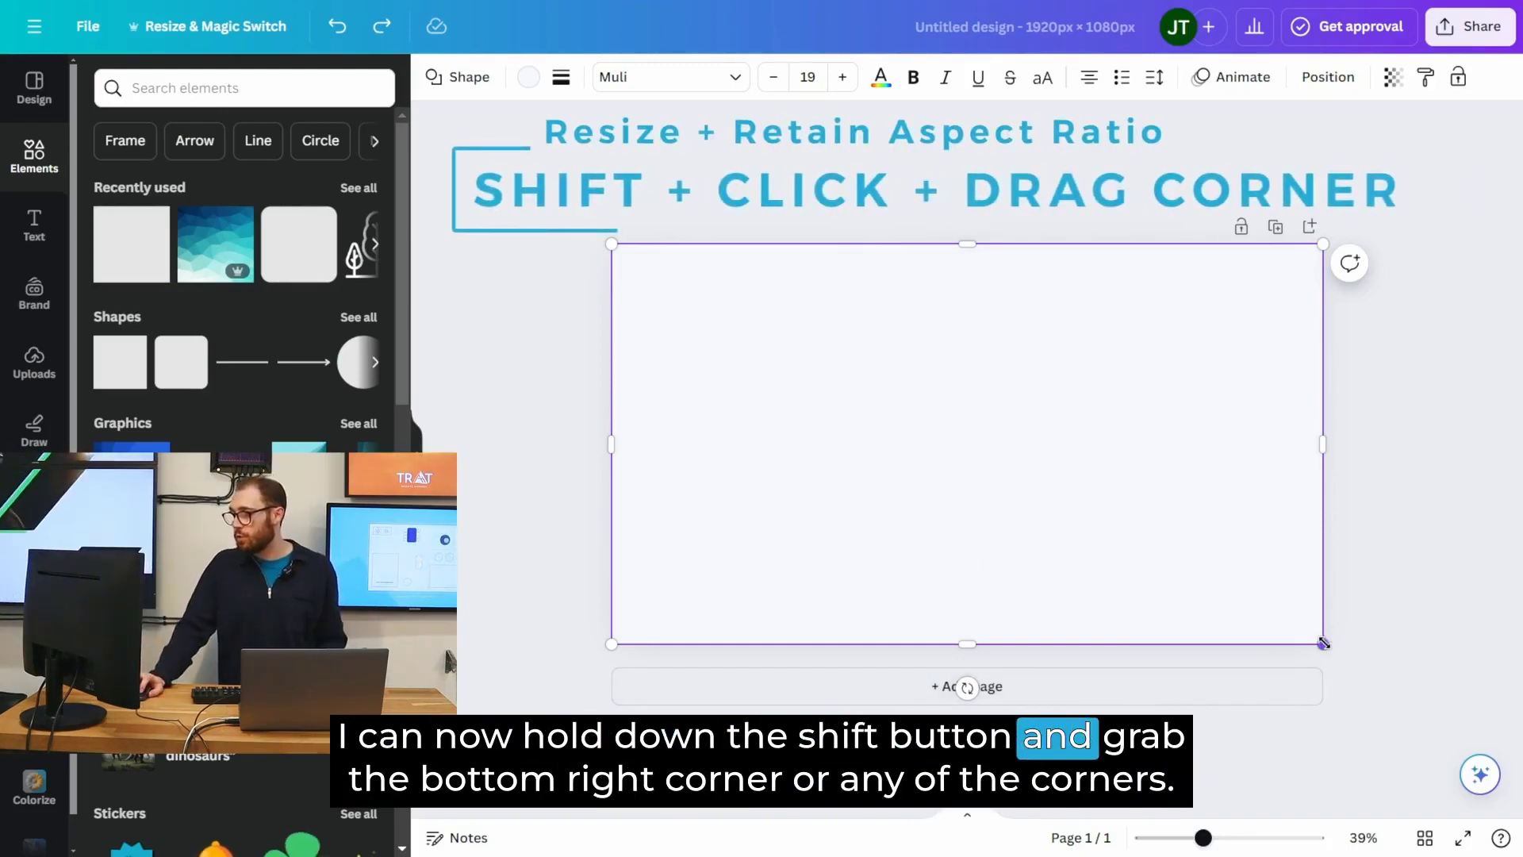
left_click_drag(1323, 642, 892, 570)
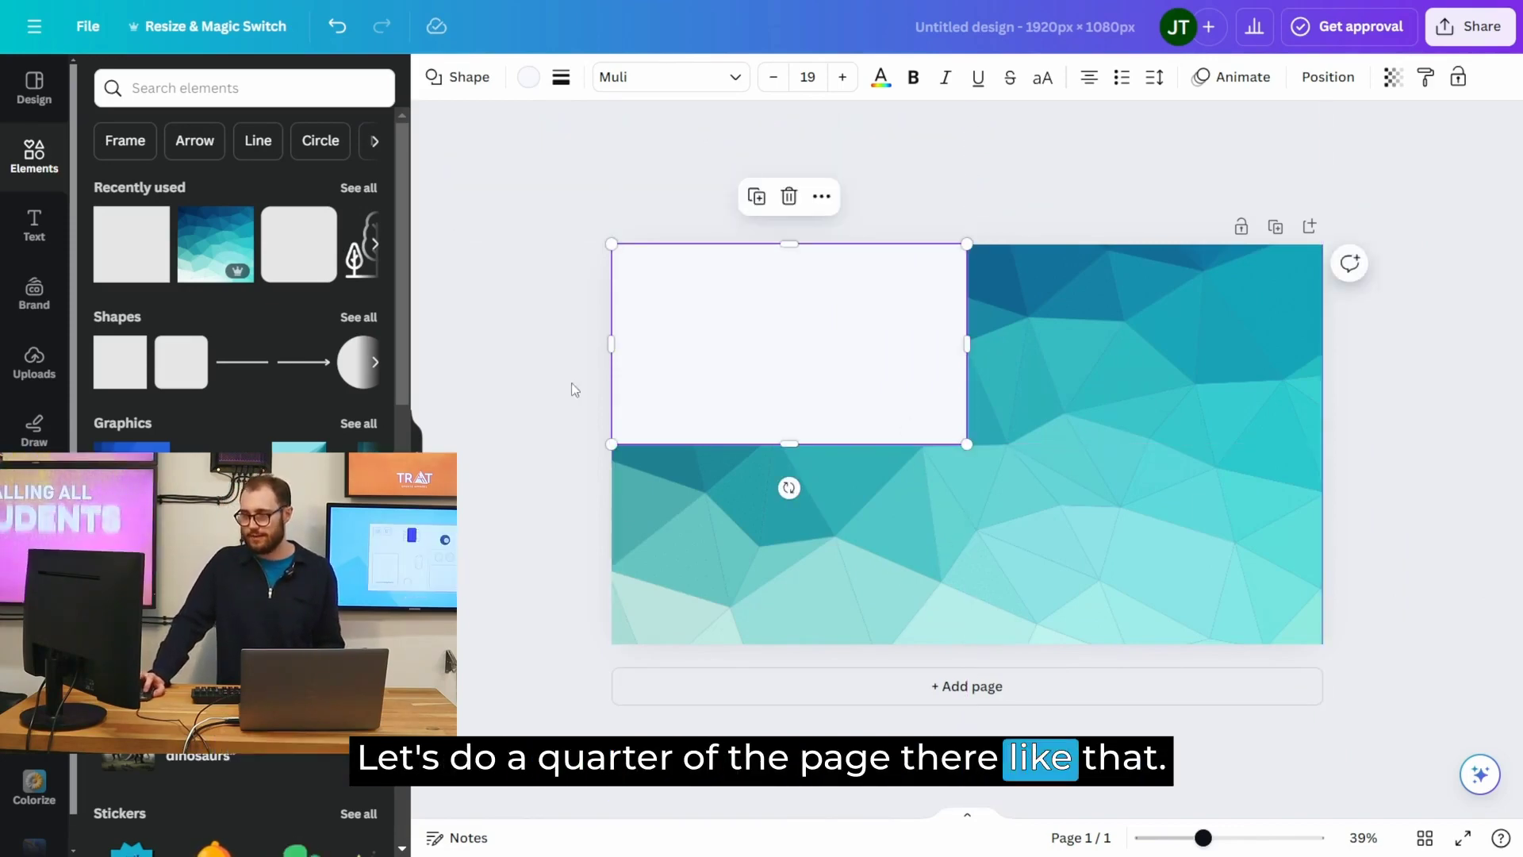
left_click_drag(707, 350, 725, 379)
left_click(507, 327)
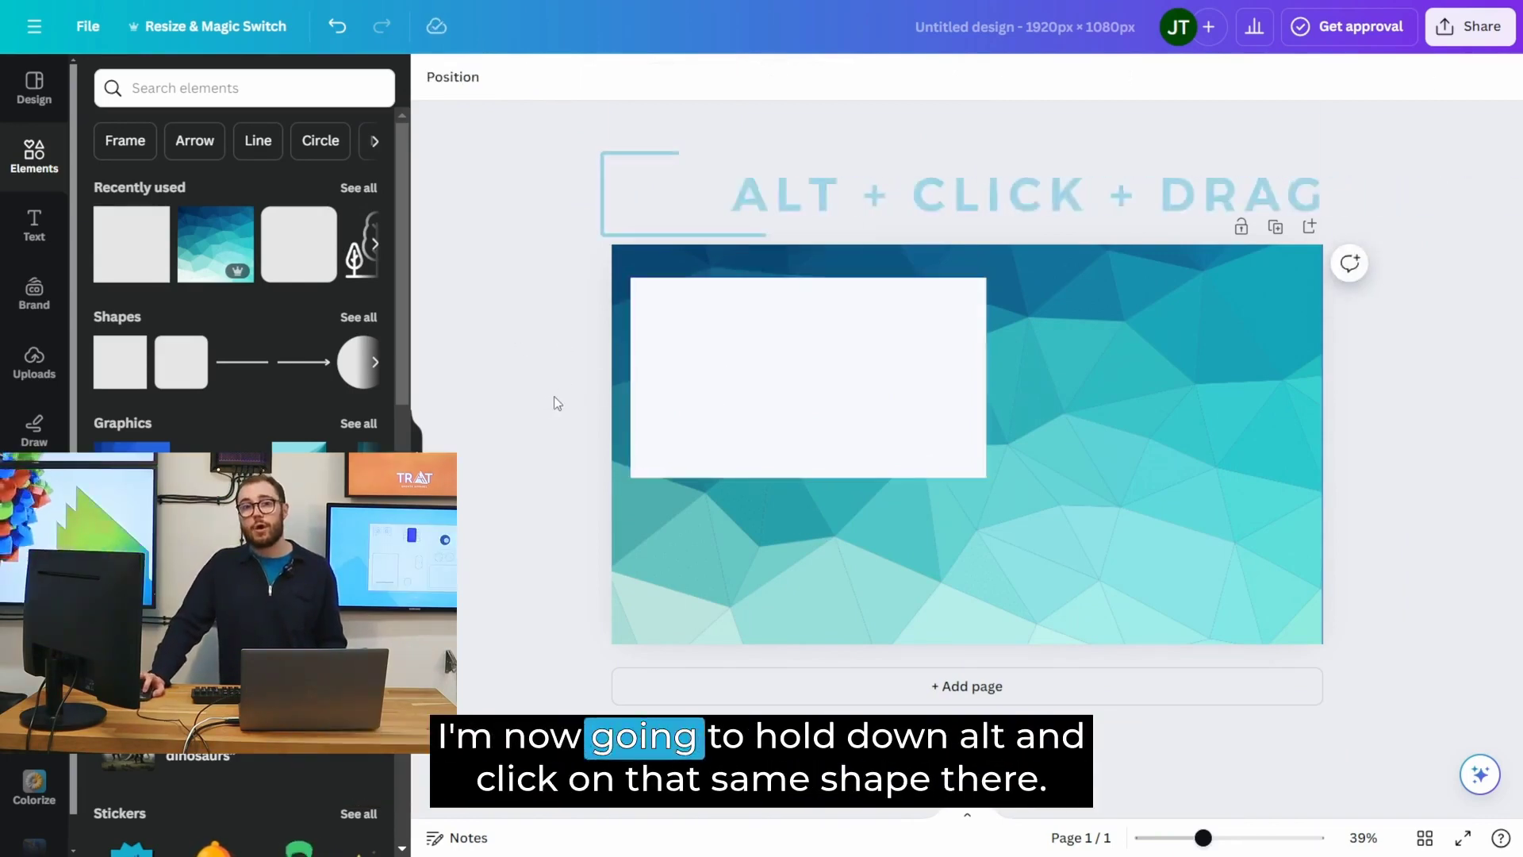
Step: Duplicate the off-white rectangle and place the copy in the page's lower-right area
left_click_drag(785, 384, 1091, 502)
left_click_drag(1091, 502, 1092, 505)
Step: Scale both off-white rectangles down together, then reposition them diagonally in the upper-left and lower-right areas so they no longer overlap
left_click(1040, 486, "shift")
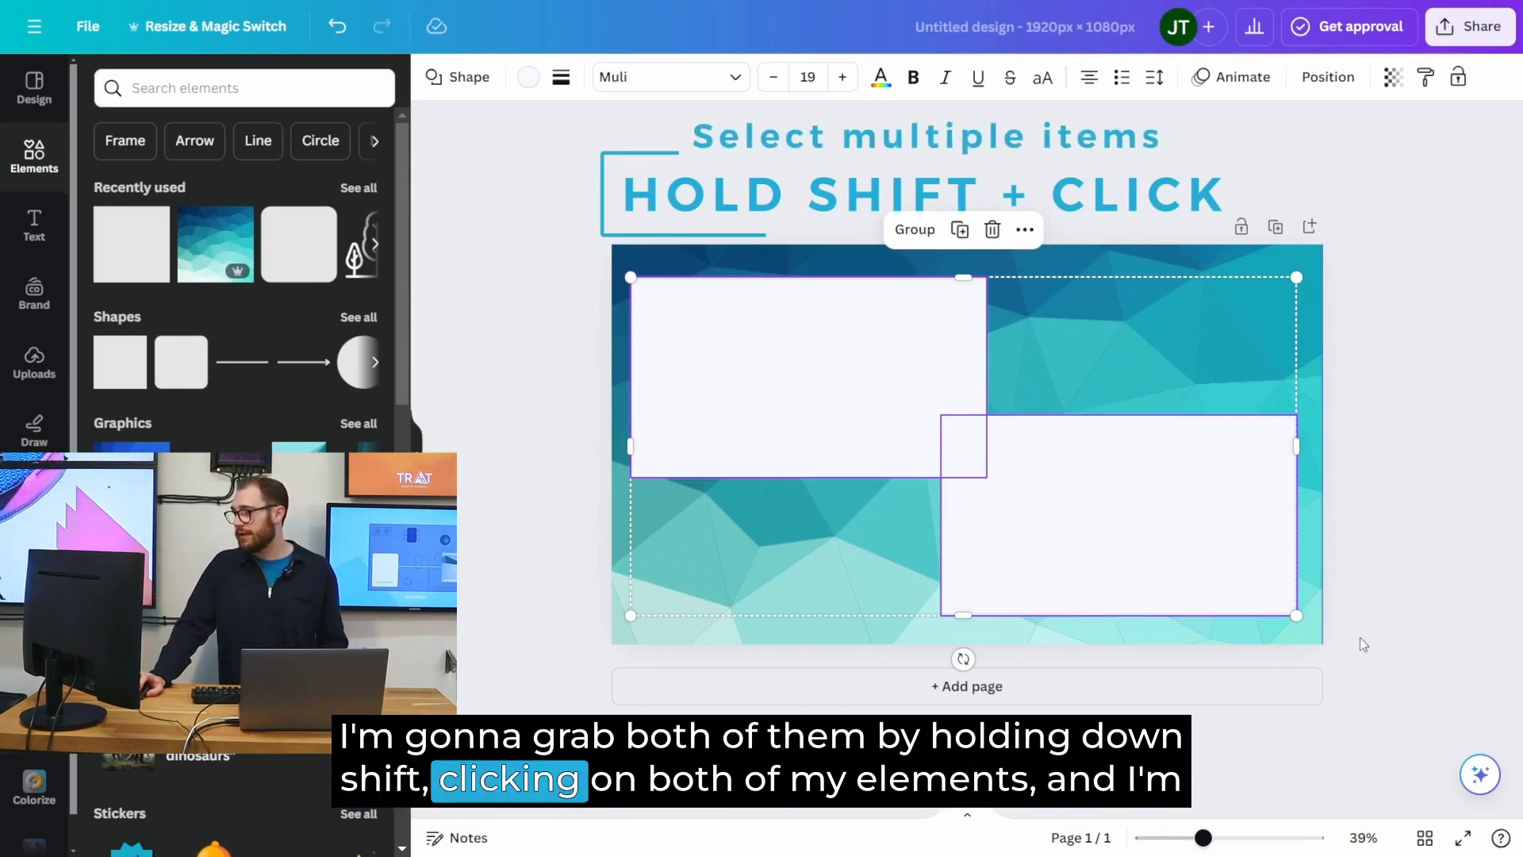
left_click_drag(1295, 613, 1226, 567)
left_click(1420, 491)
left_click_drag(1027, 505, 1095, 537)
left_click_drag(789, 405, 810, 408)
left_click(1383, 517)
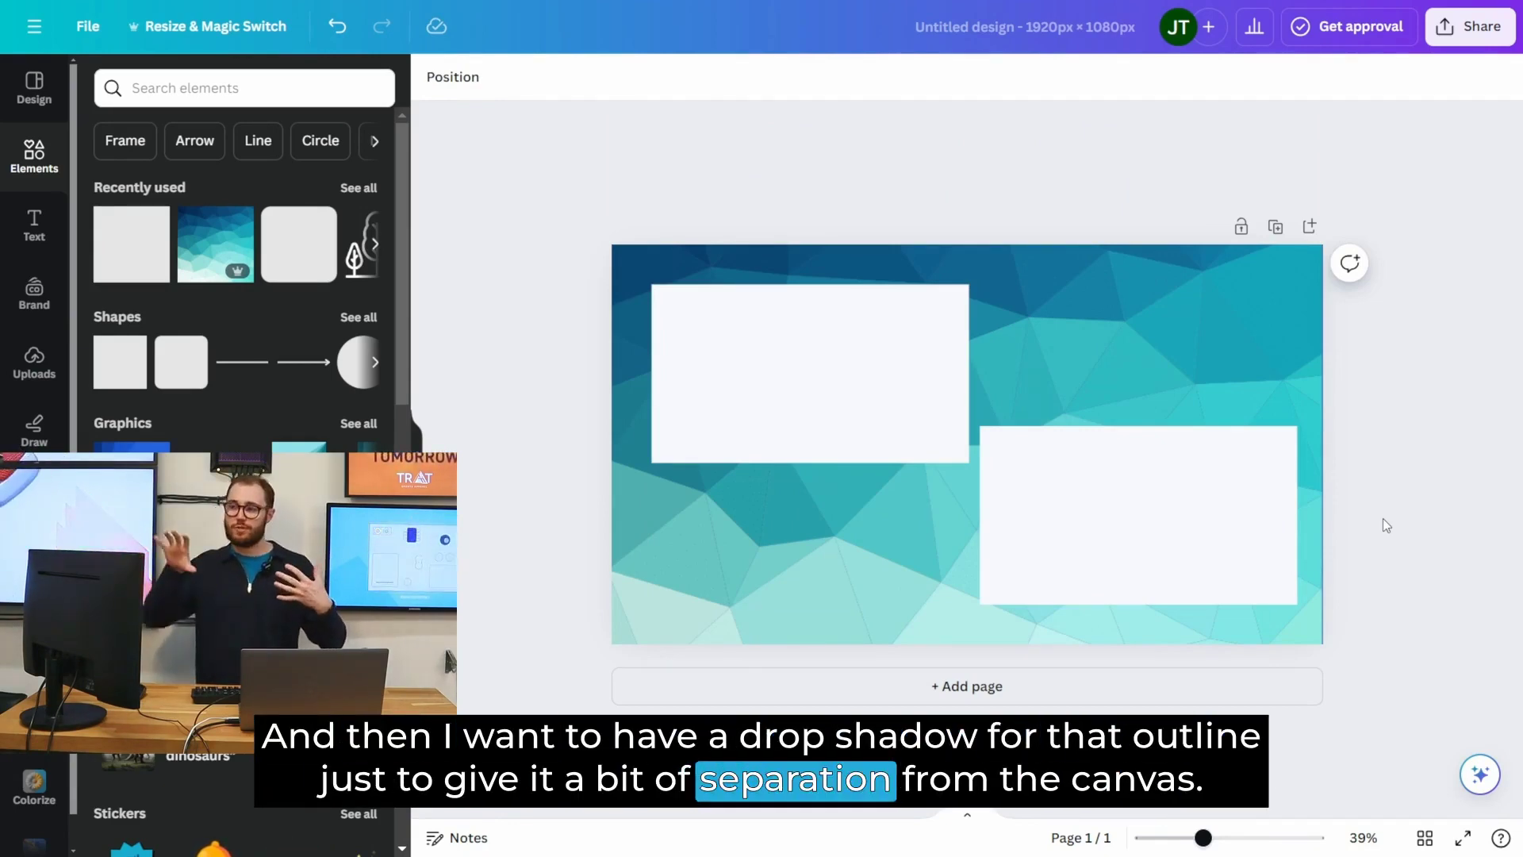
Step: Try aligning the upper-left rectangle with the page corner and enlarging it to cover the whole page, and undo the enlargement
left_click(725, 383)
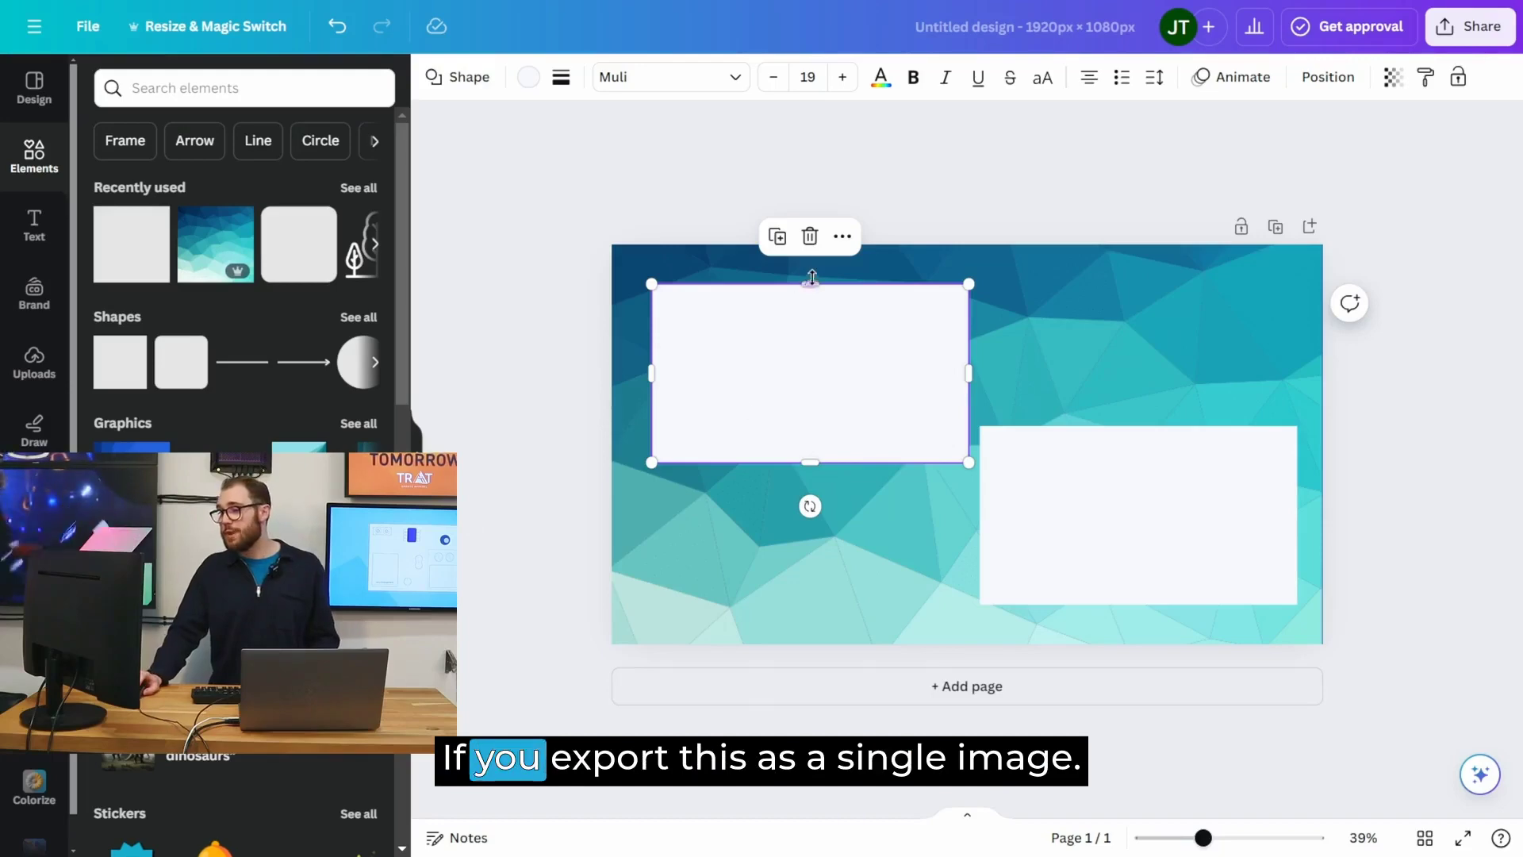
left_click_drag(780, 357, 741, 323)
left_click_drag(930, 423, 1320, 641)
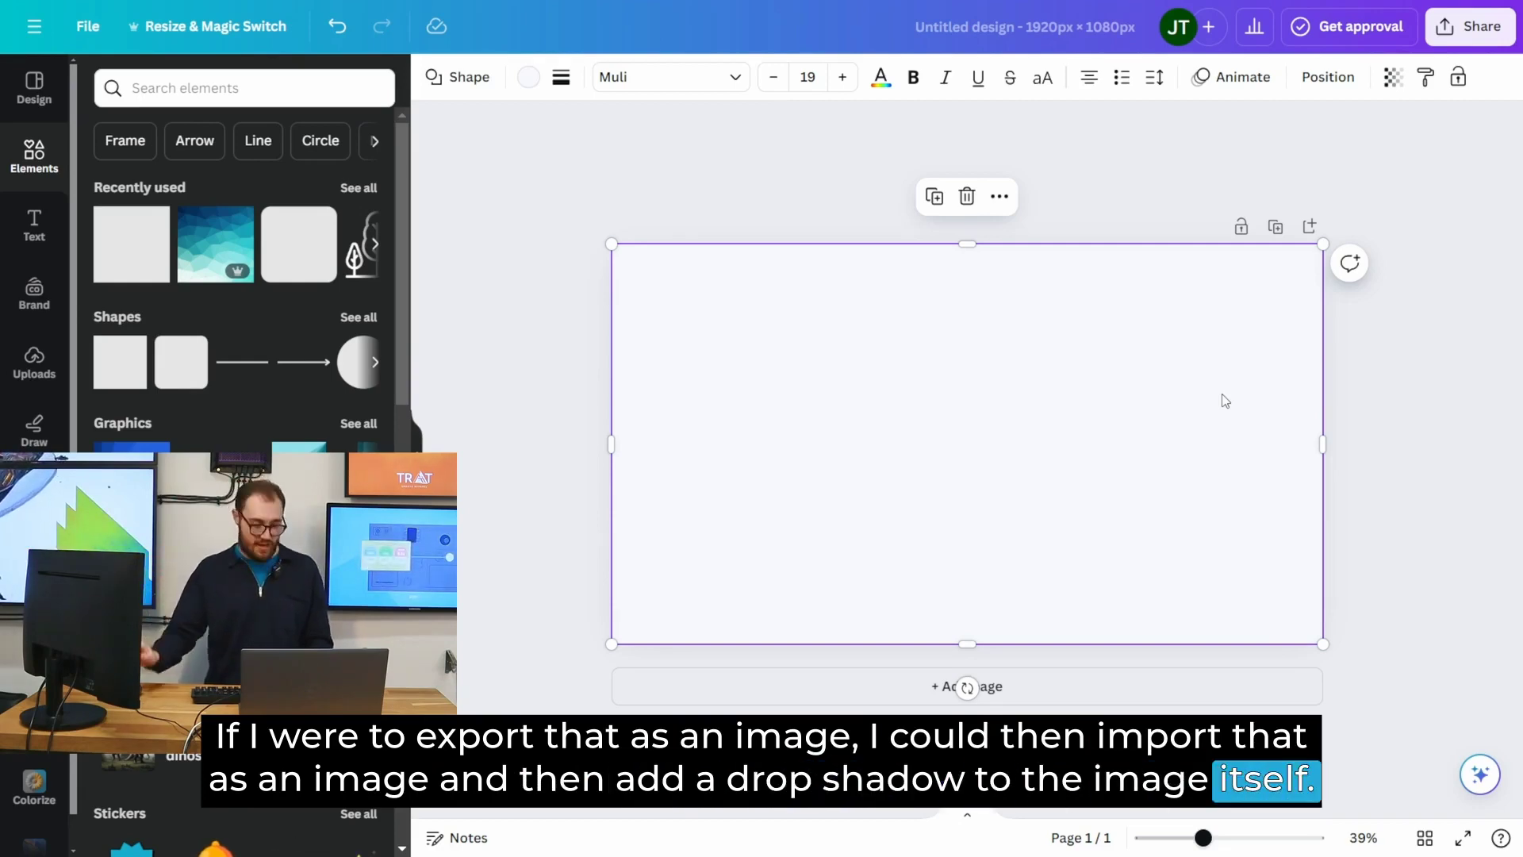
key("ctrl+z")
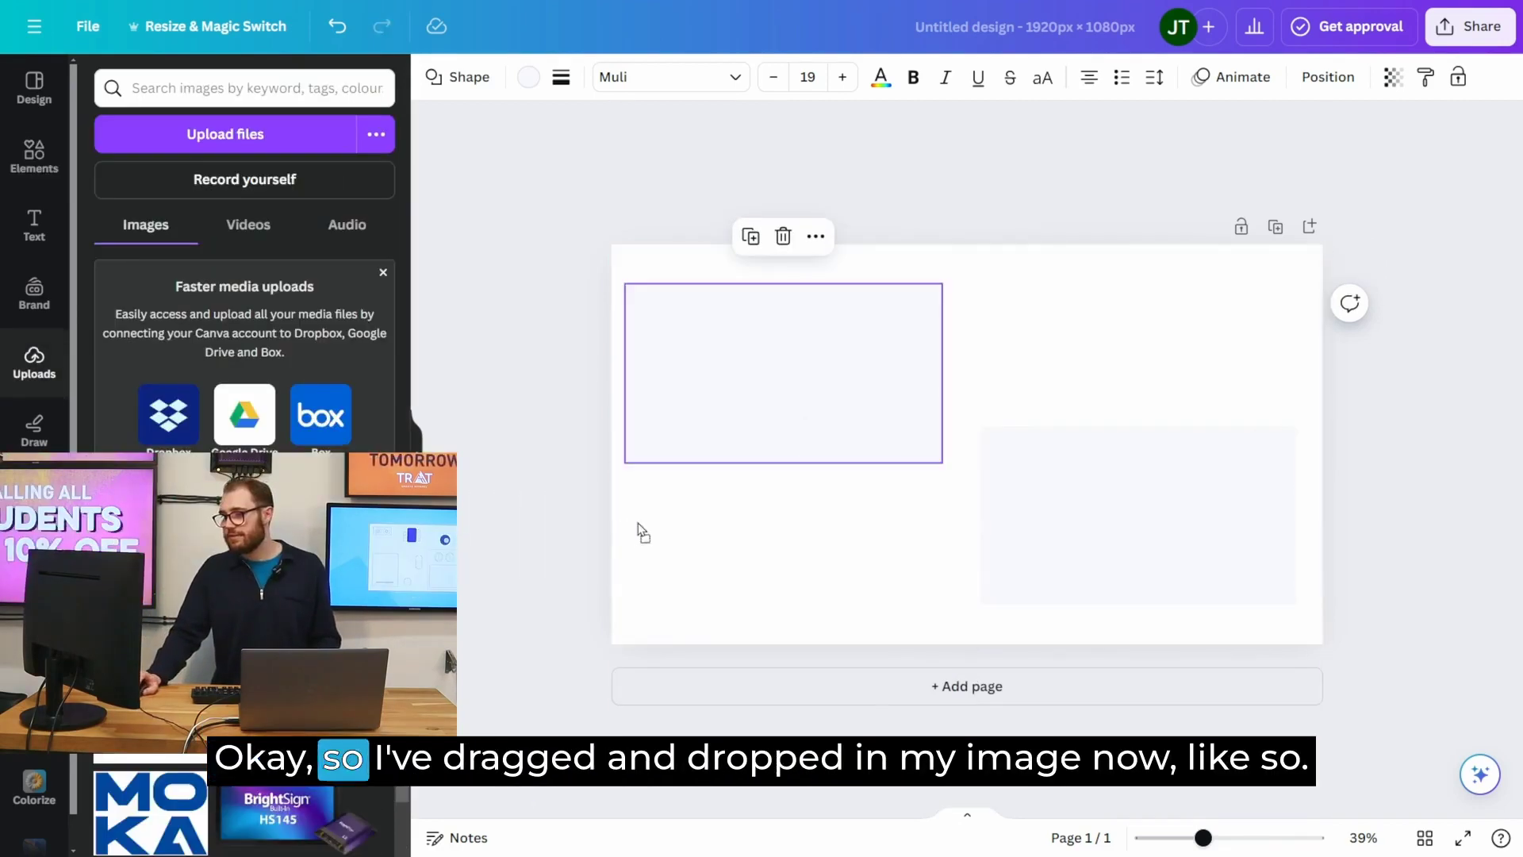
Step: Place the white rectangle image on the page, scale it to slightly larger than the shapes and move it below the upper-left rectangle
left_click_drag(783, 564, 775, 534)
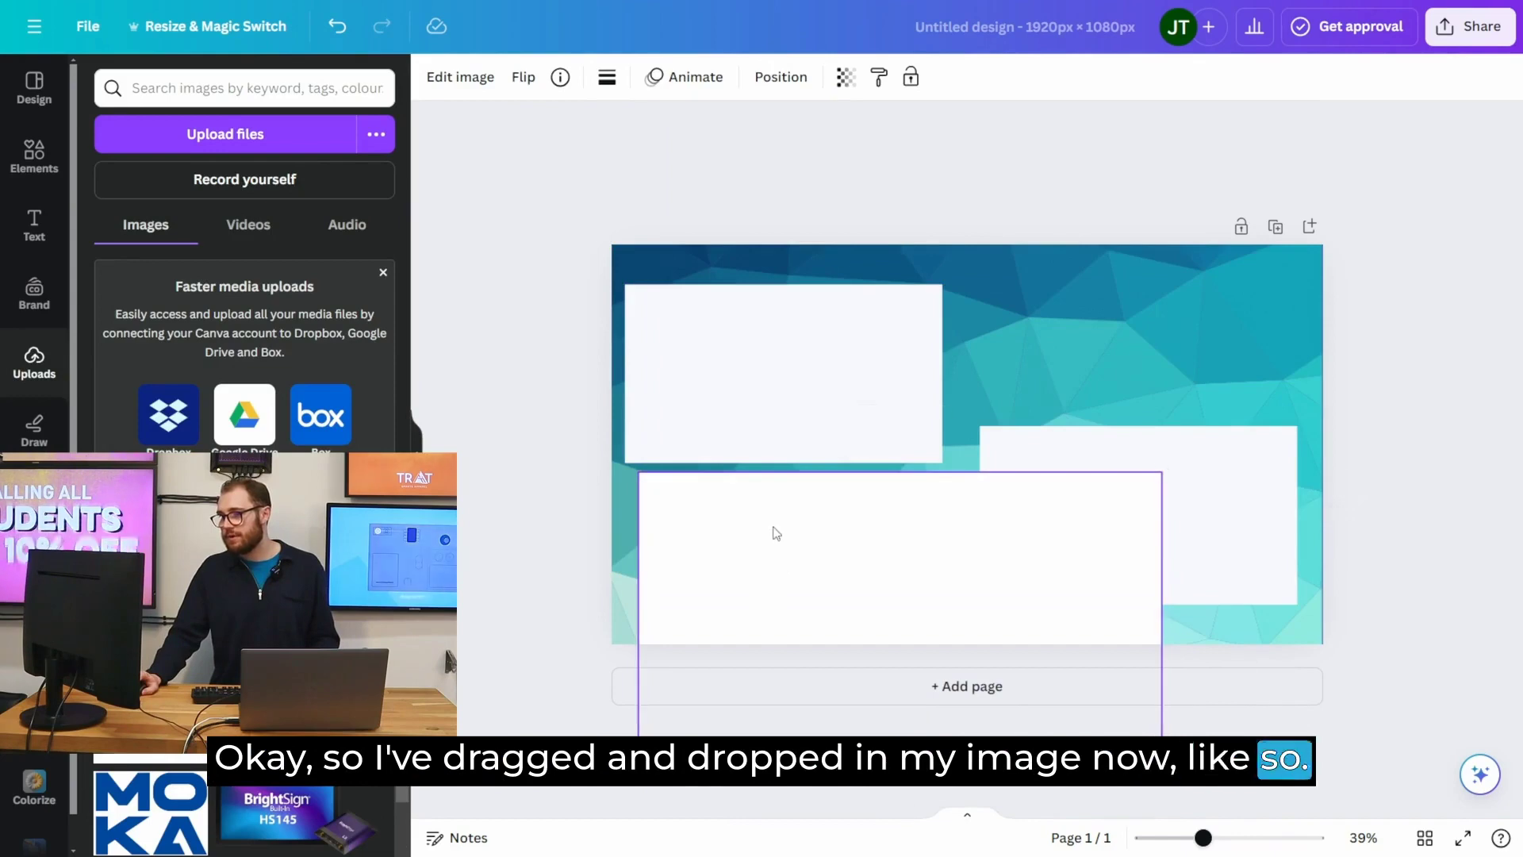
left_click_drag(1155, 477, 969, 579)
left_click_drag(850, 609, 832, 498)
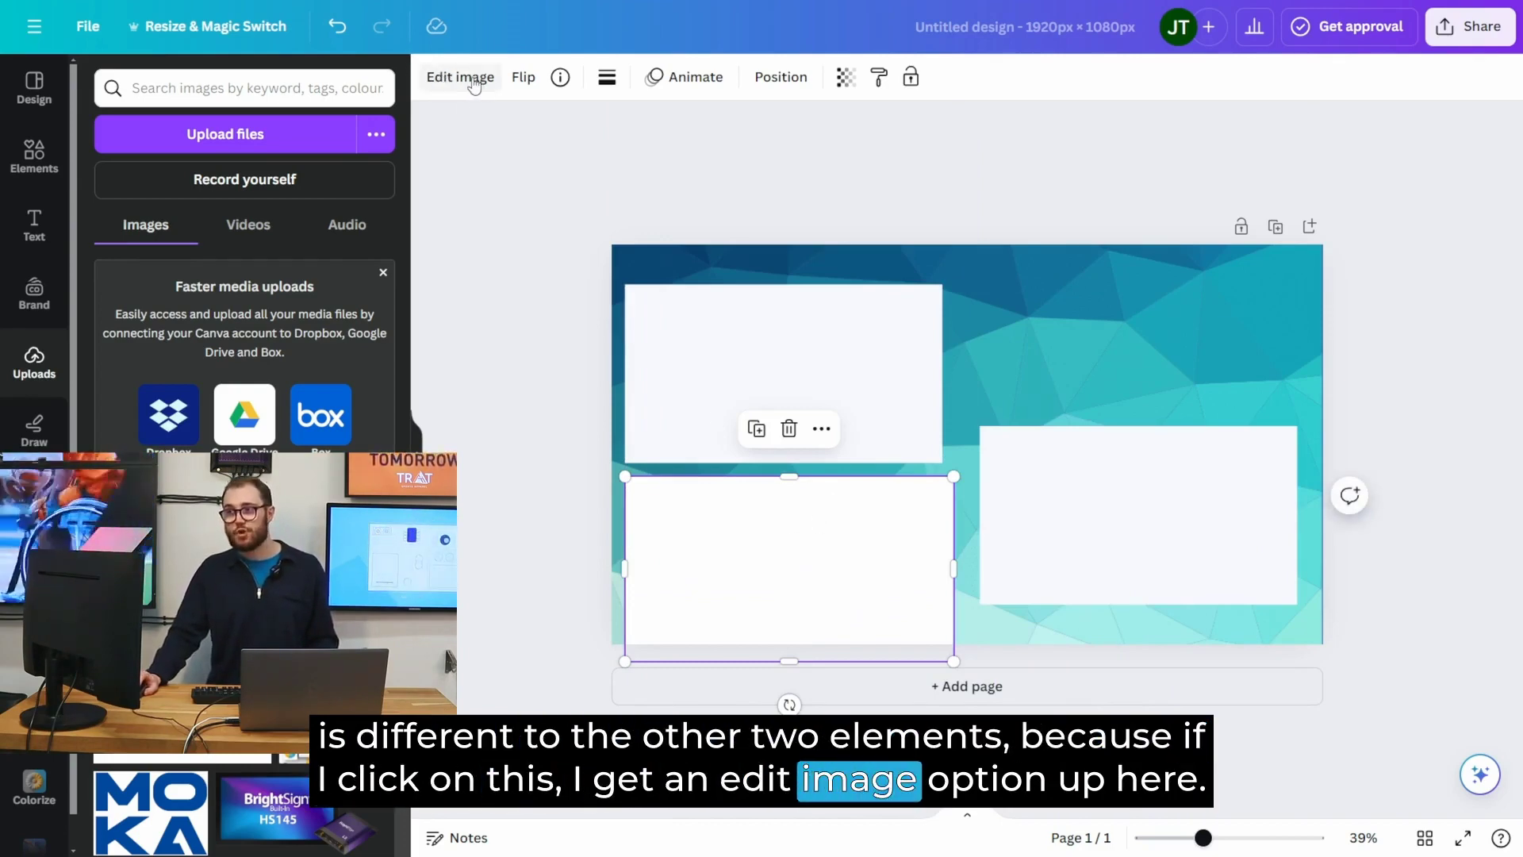
Step: Shift the upper-left off-white rectangle to the right and move the white image up so it overlaps that rectangle as its outline
left_click(744, 372)
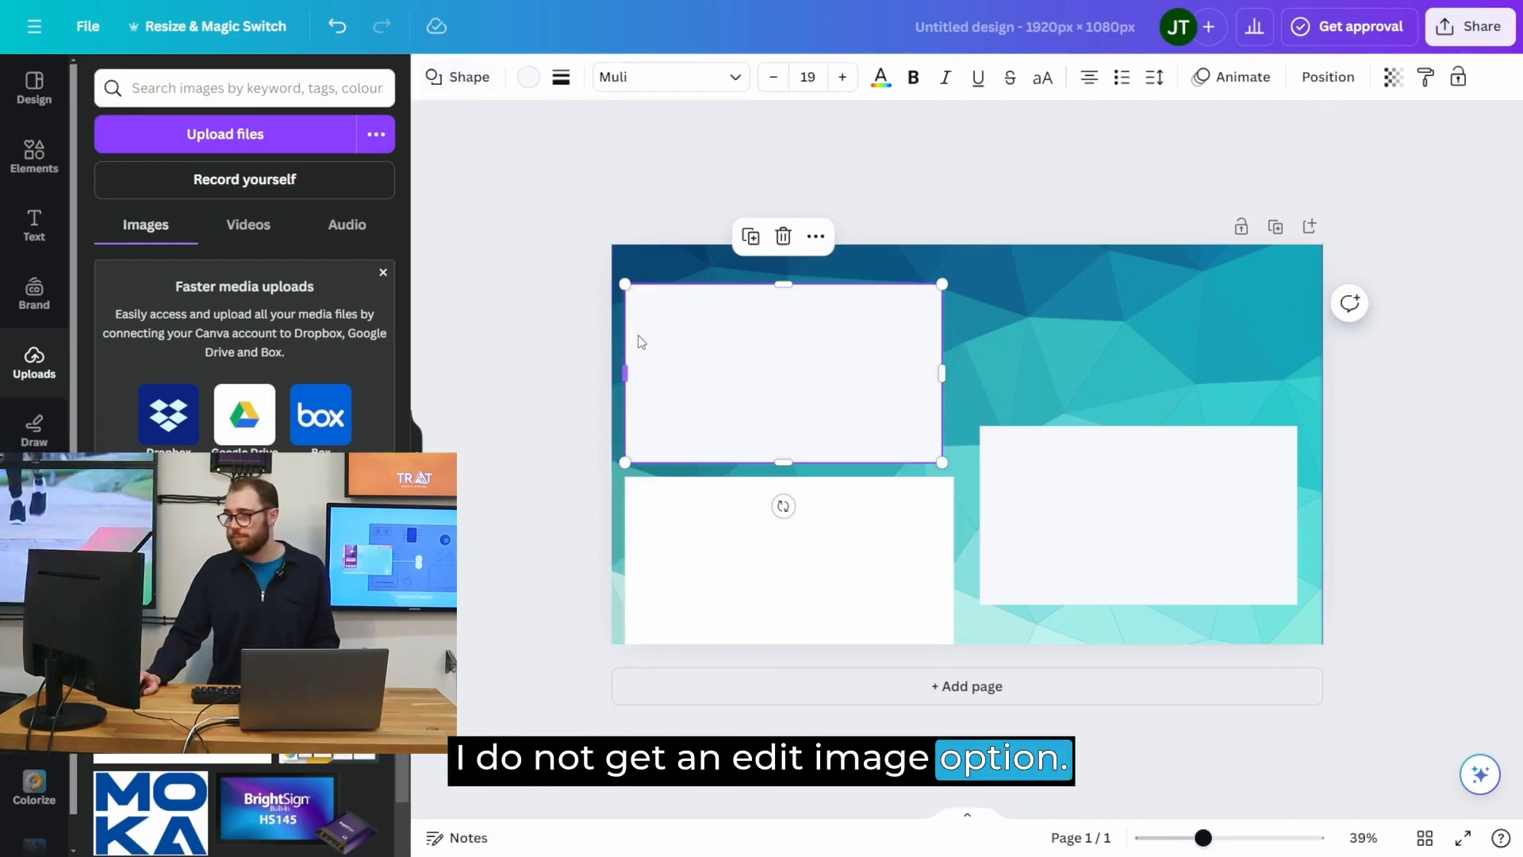
left_click_drag(758, 560, 841, 506)
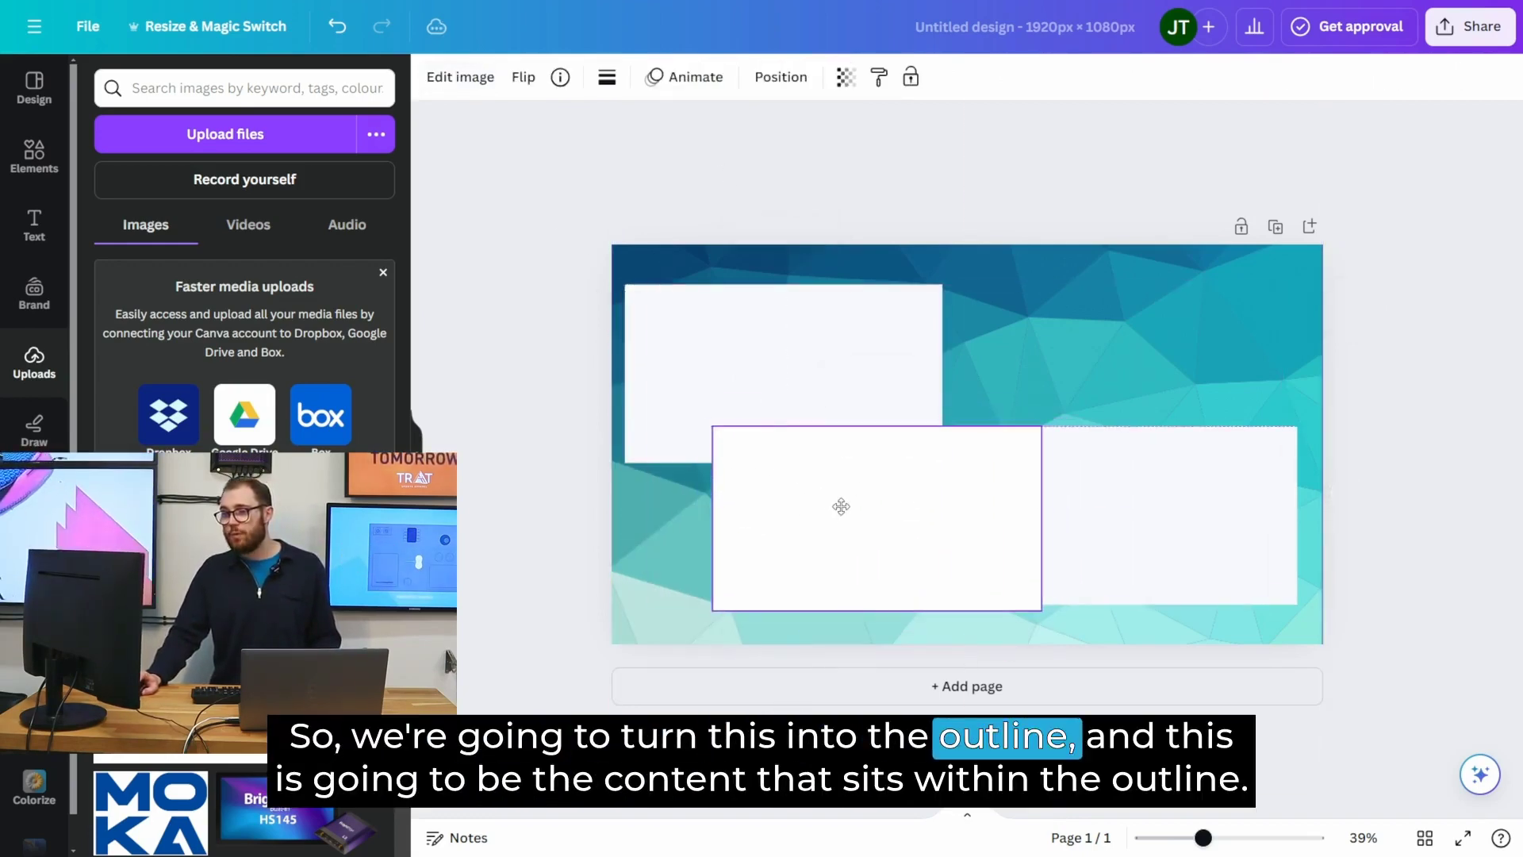
left_click_drag(710, 371, 782, 374)
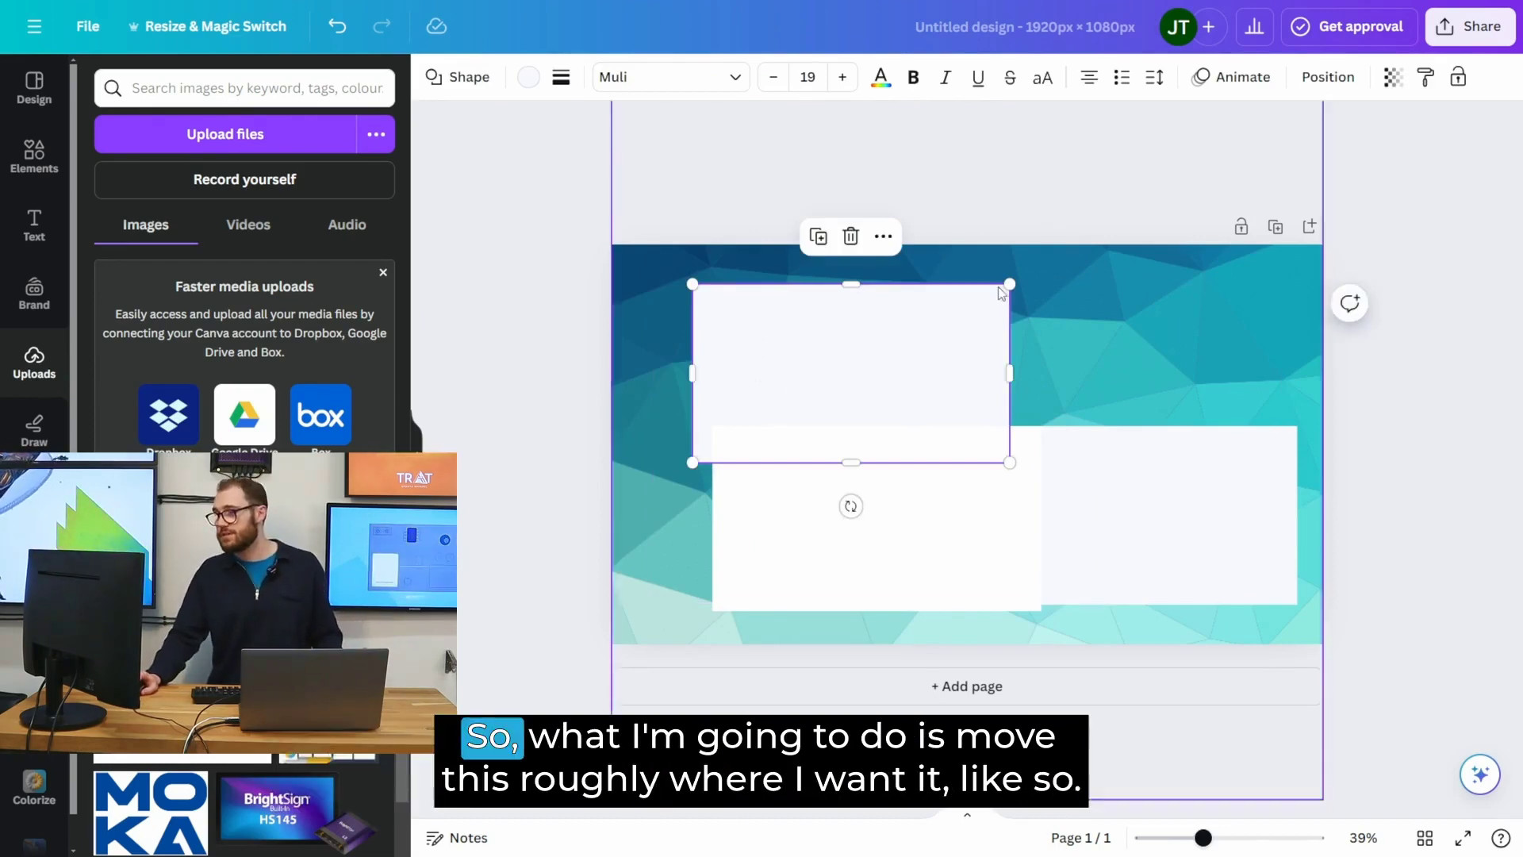
left_click_drag(857, 510, 799, 405)
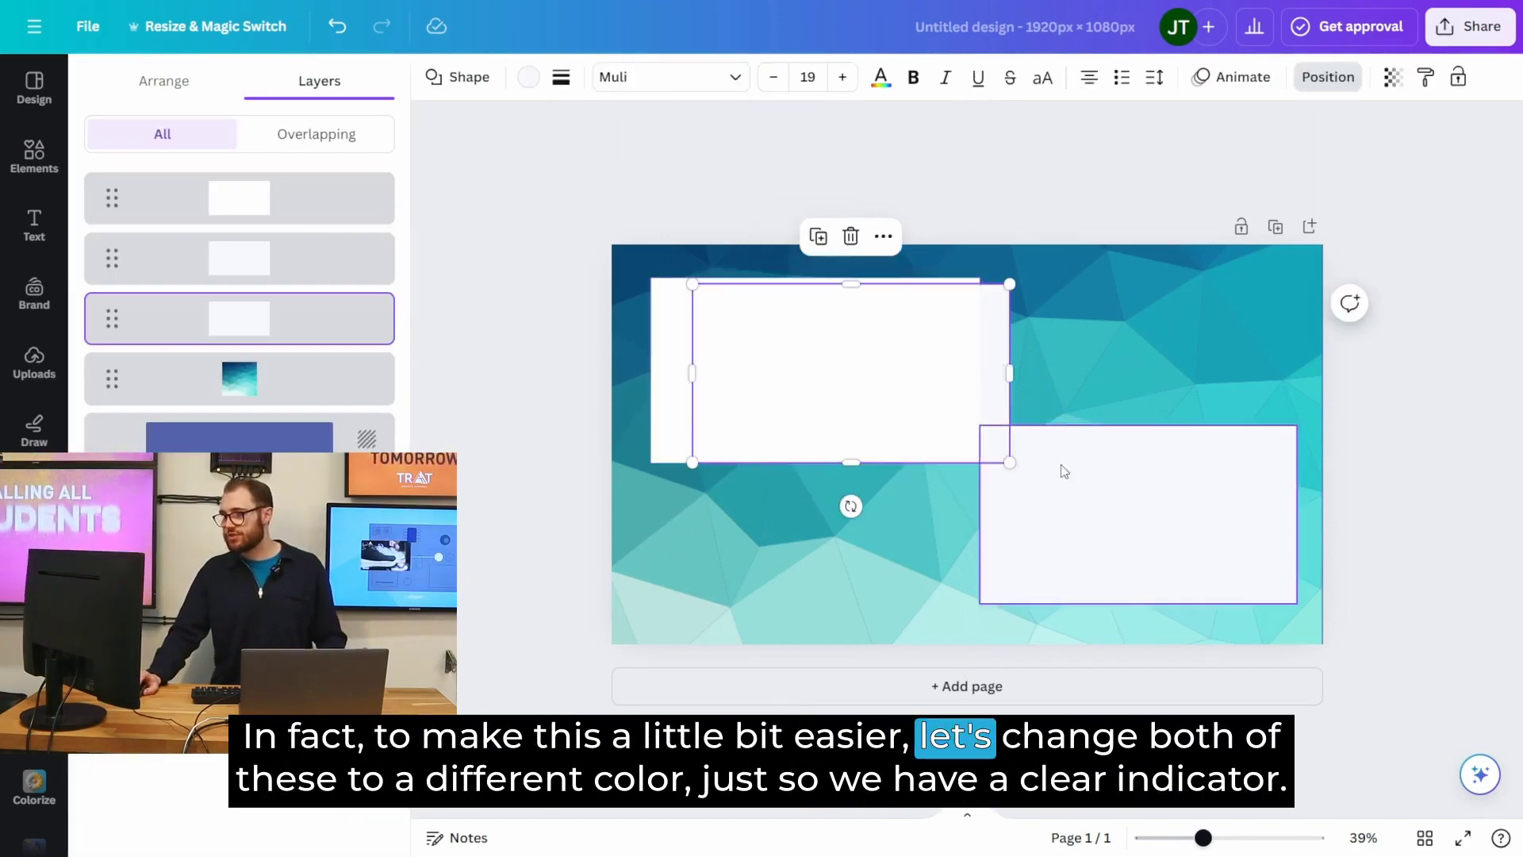
Step: Recolour both off-white rectangles yellow so the content zones stand out
left_click(1091, 493, "shift")
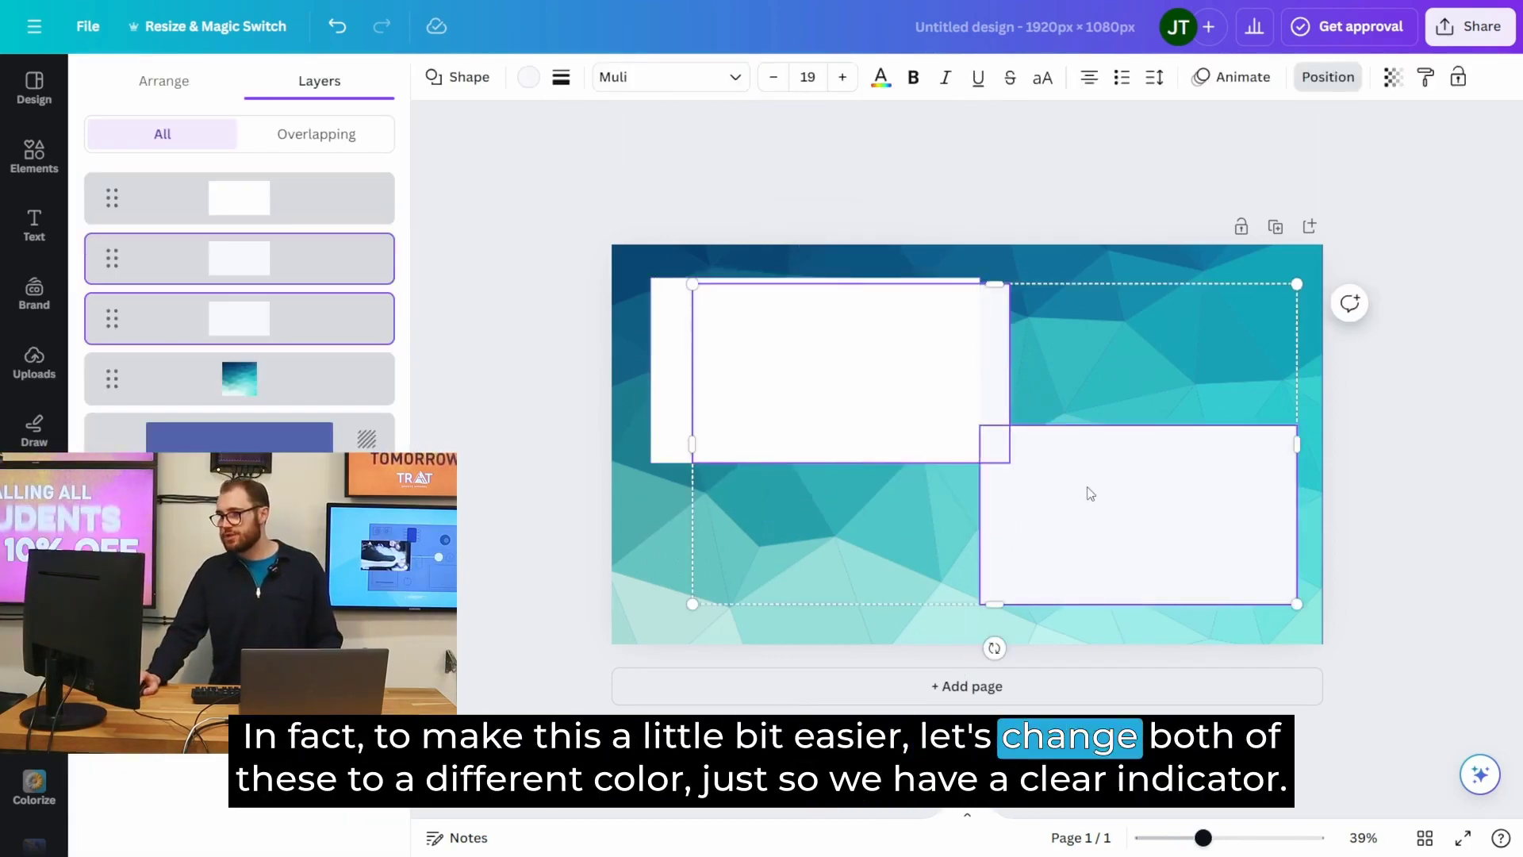
left_click(528, 79)
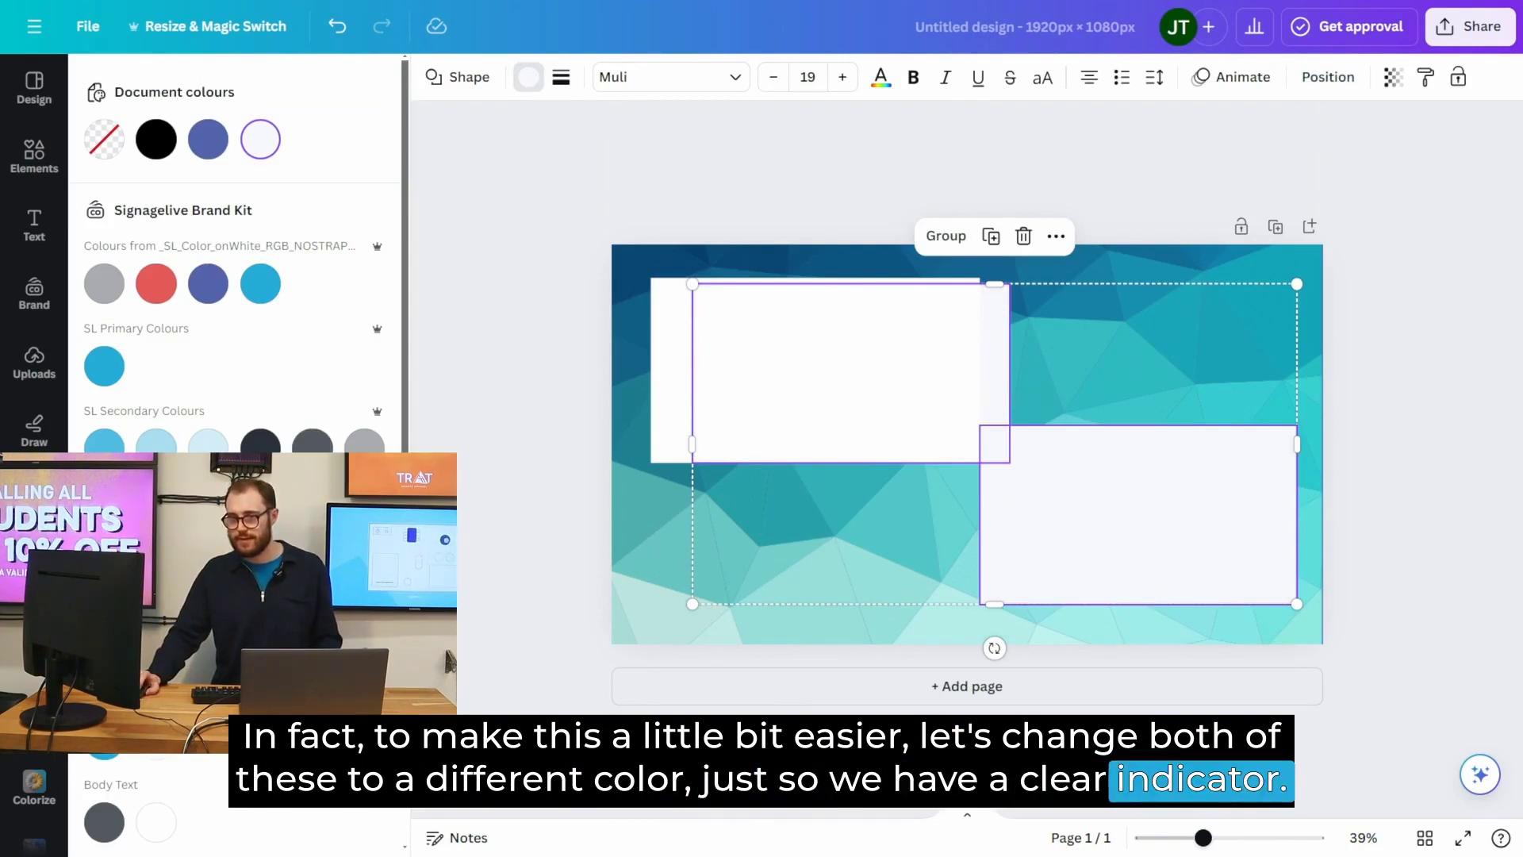
left_click(208, 554)
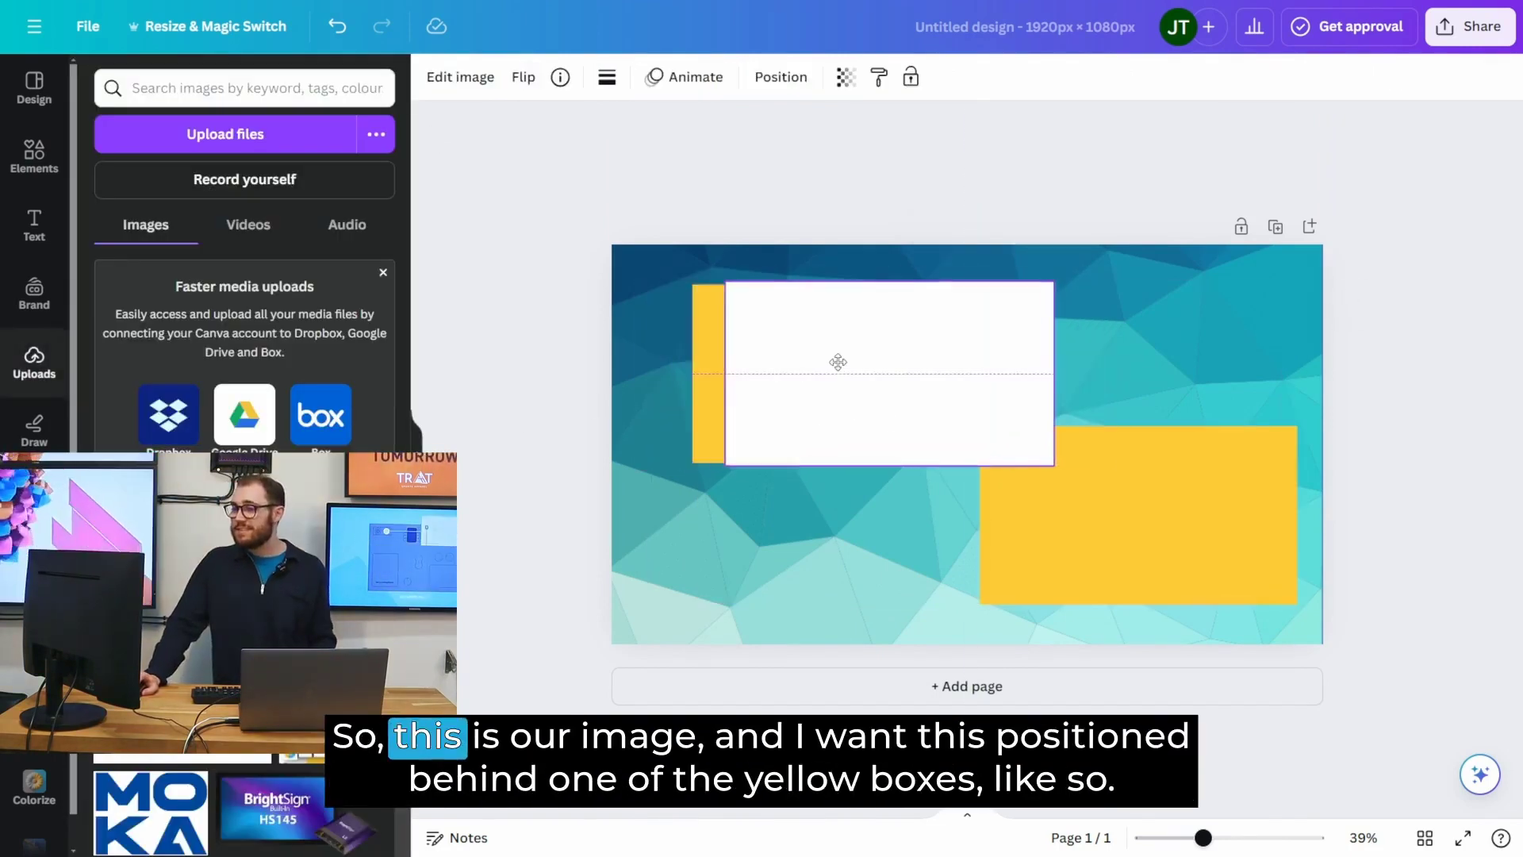
Step: Reorder the layers so both yellow rectangles sit above the white image, and reposition the upper-left yellow rectangle over it
left_click_drag(837, 362, 801, 371)
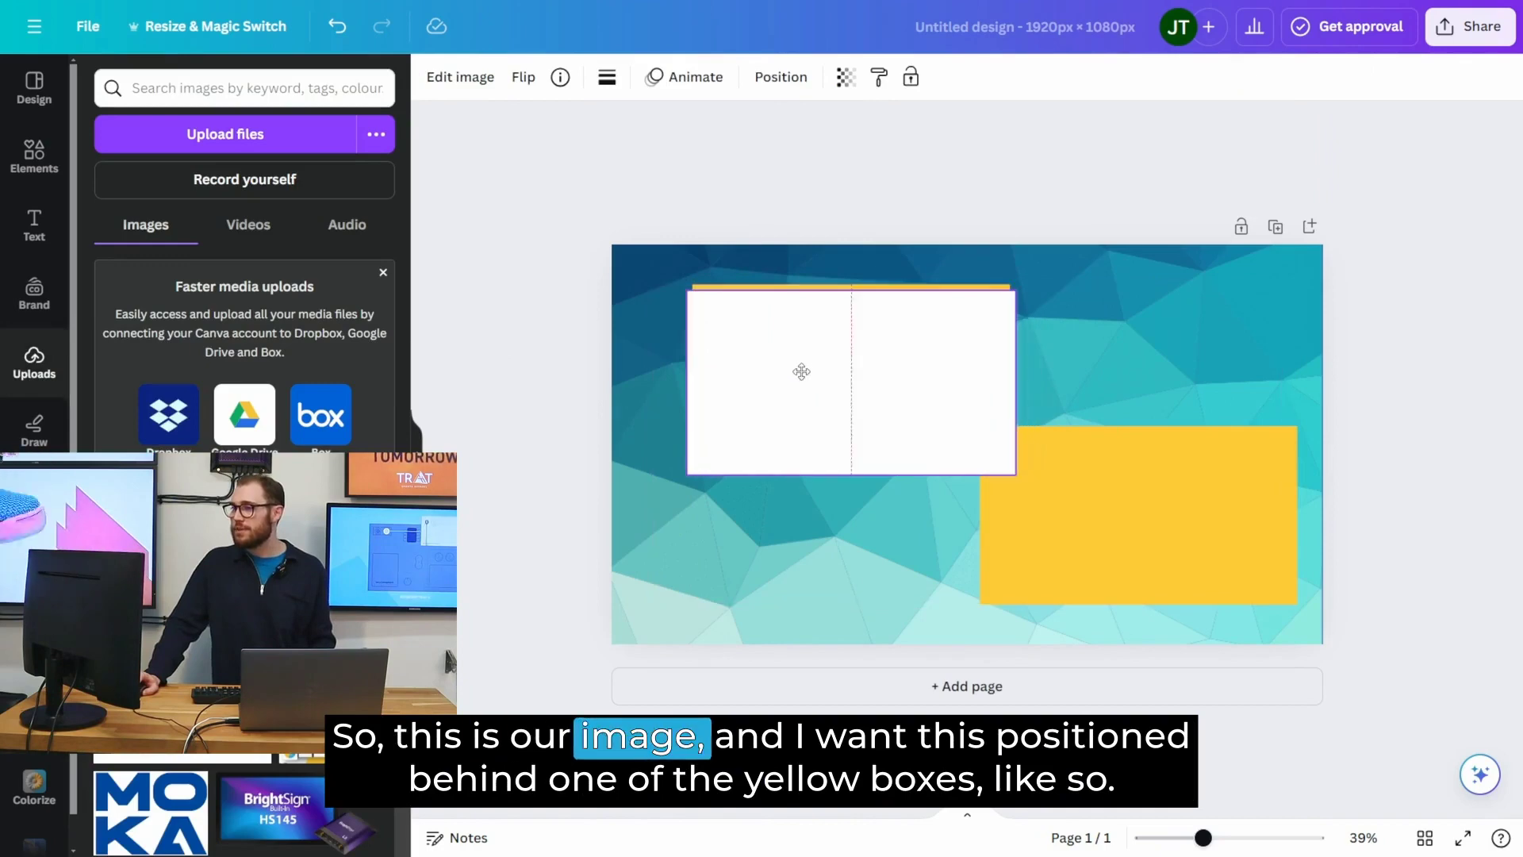
left_click(780, 77)
left_click_drag(238, 258, 245, 176)
left_click_drag(270, 340, 257, 259)
left_click_drag(724, 363, 739, 364)
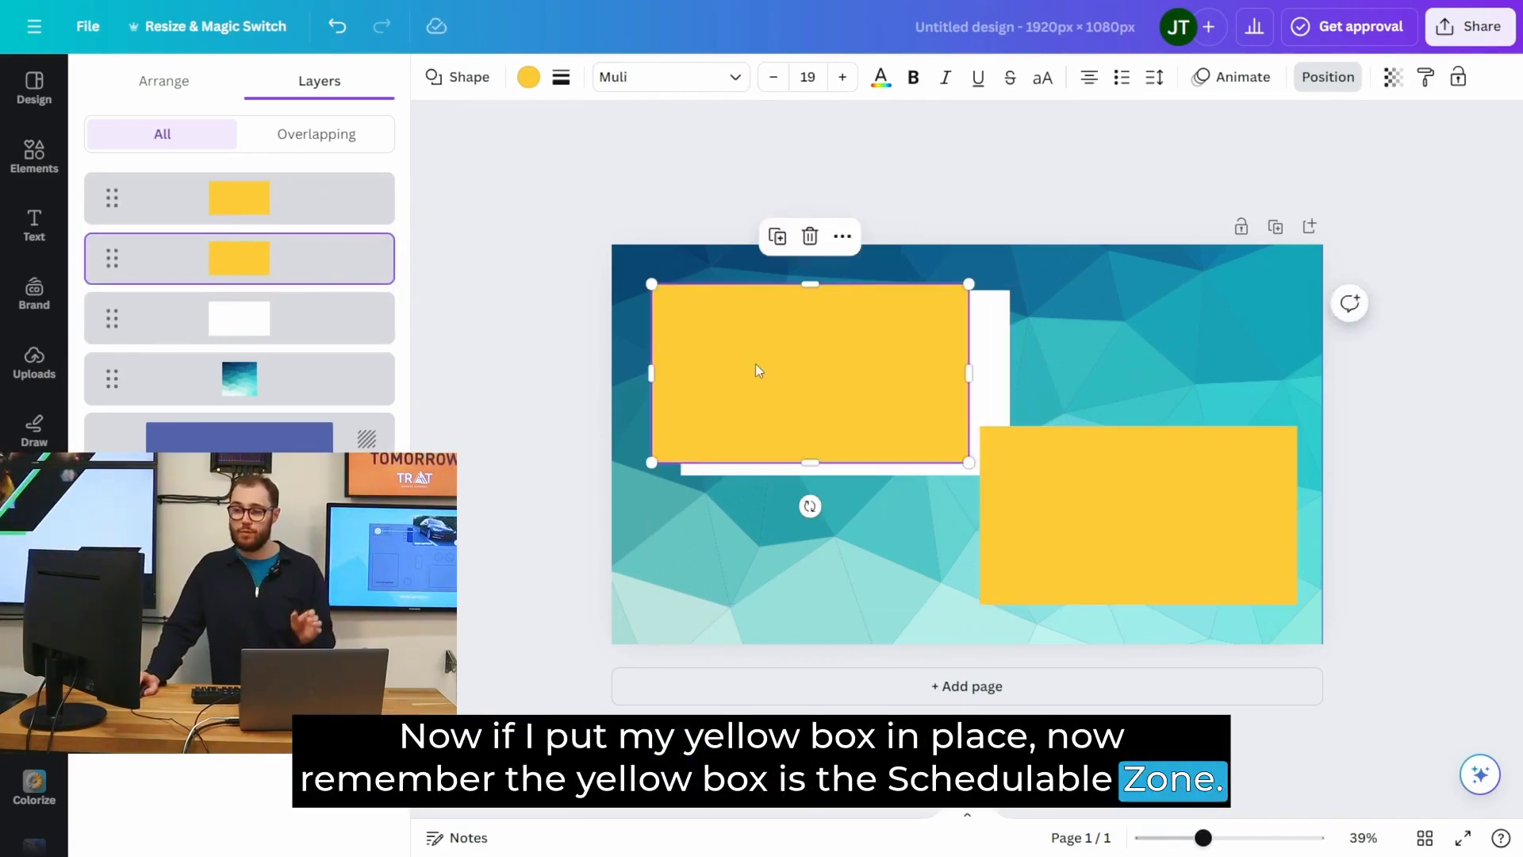
Step: Align the white image behind the upper-left yellow rectangle and stretch its lower edge to form an even outline
left_click_drag(1001, 365, 964, 350)
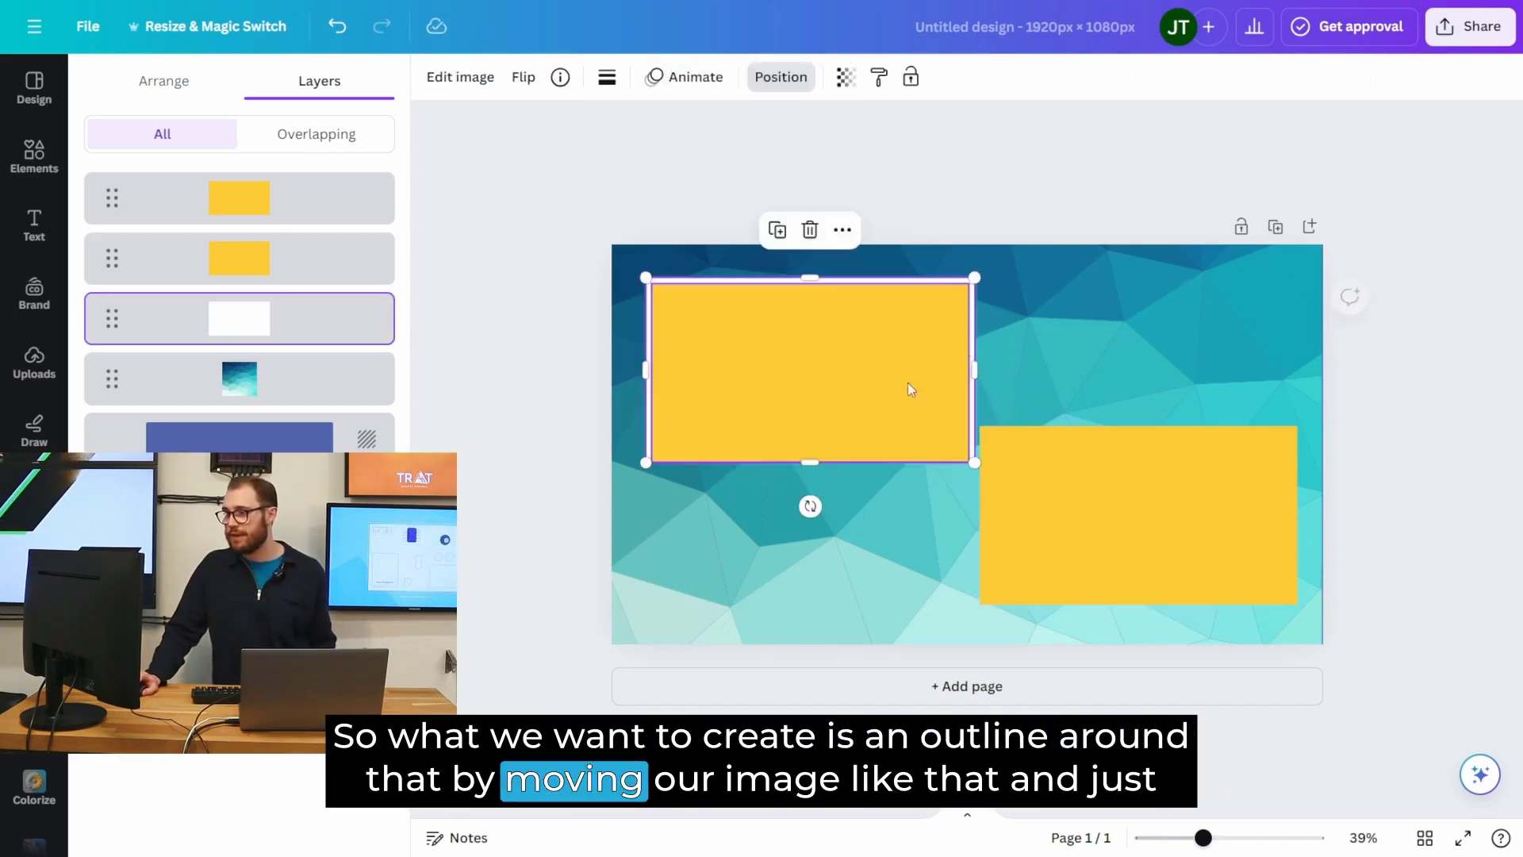
left_click_drag(817, 467, 820, 471)
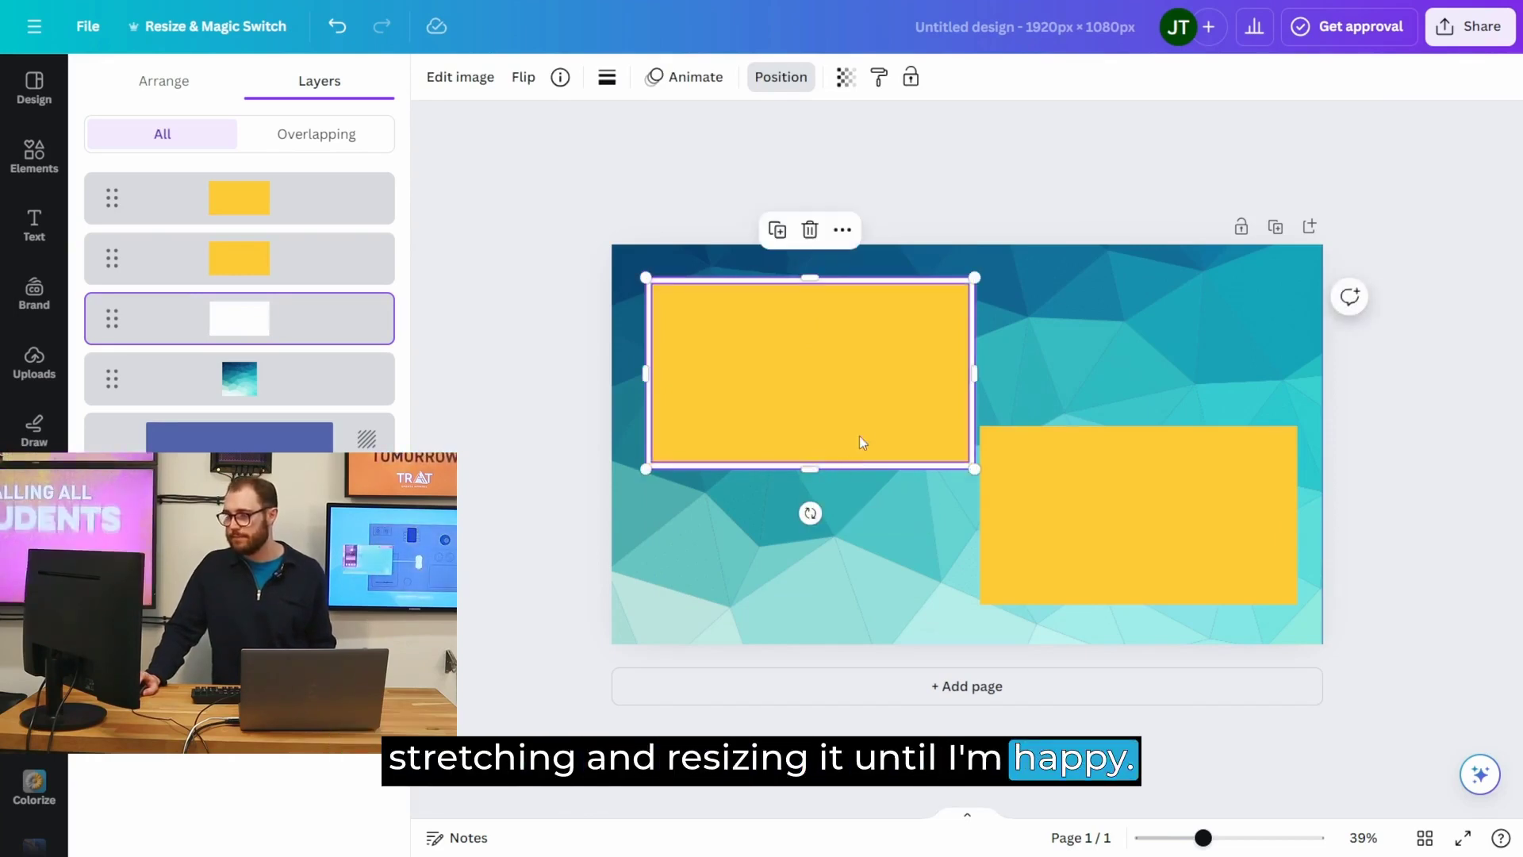
left_click(545, 398)
left_click(546, 398)
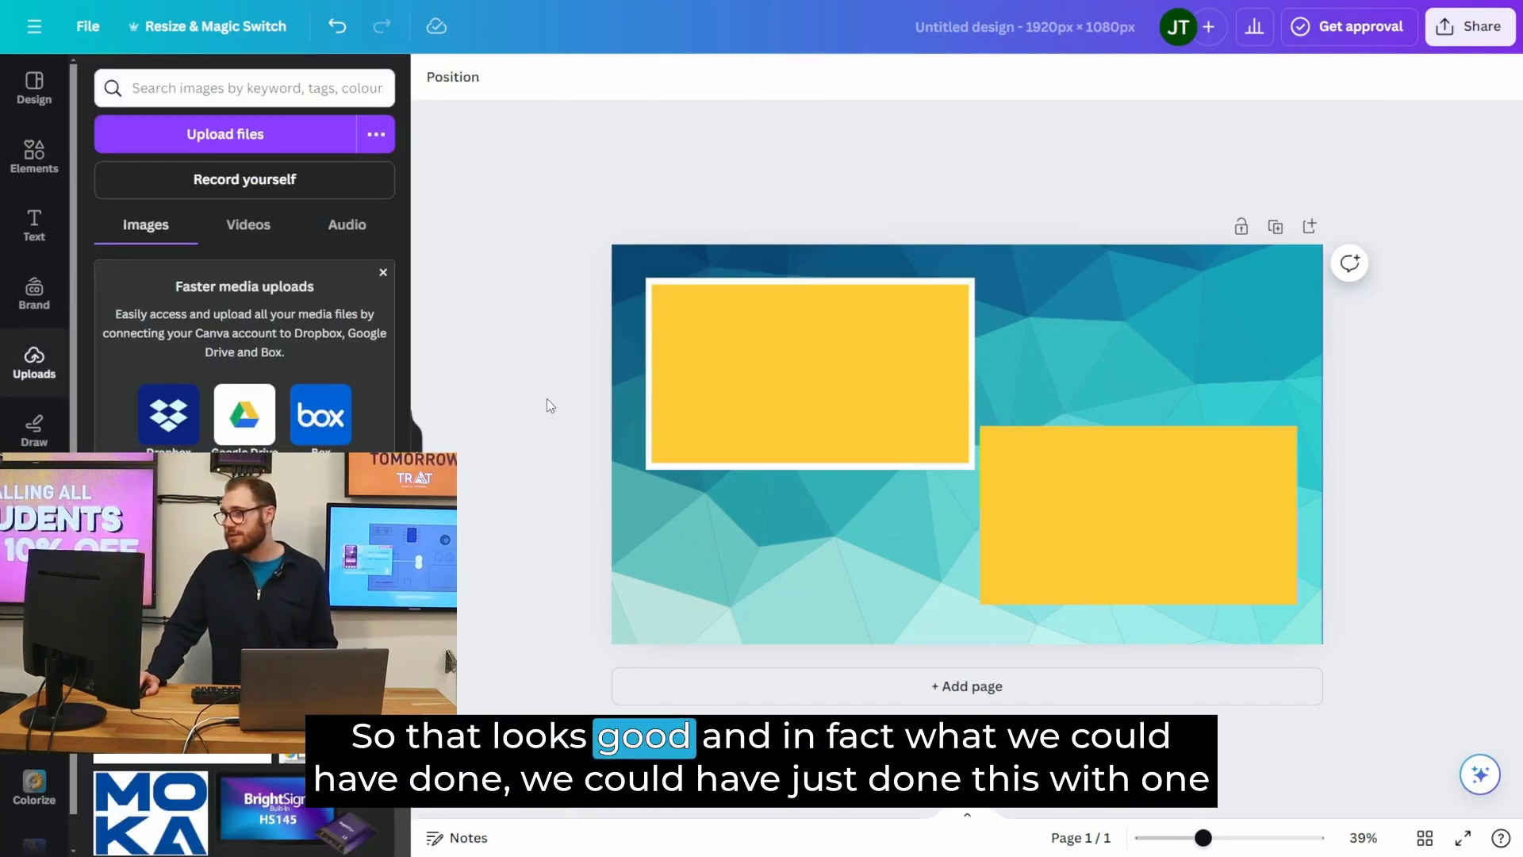
Step: Delete the lower-right yellow rectangle and replace it with a duplicate of the upper-left yellow rectangle and its white outline
left_click(1079, 513)
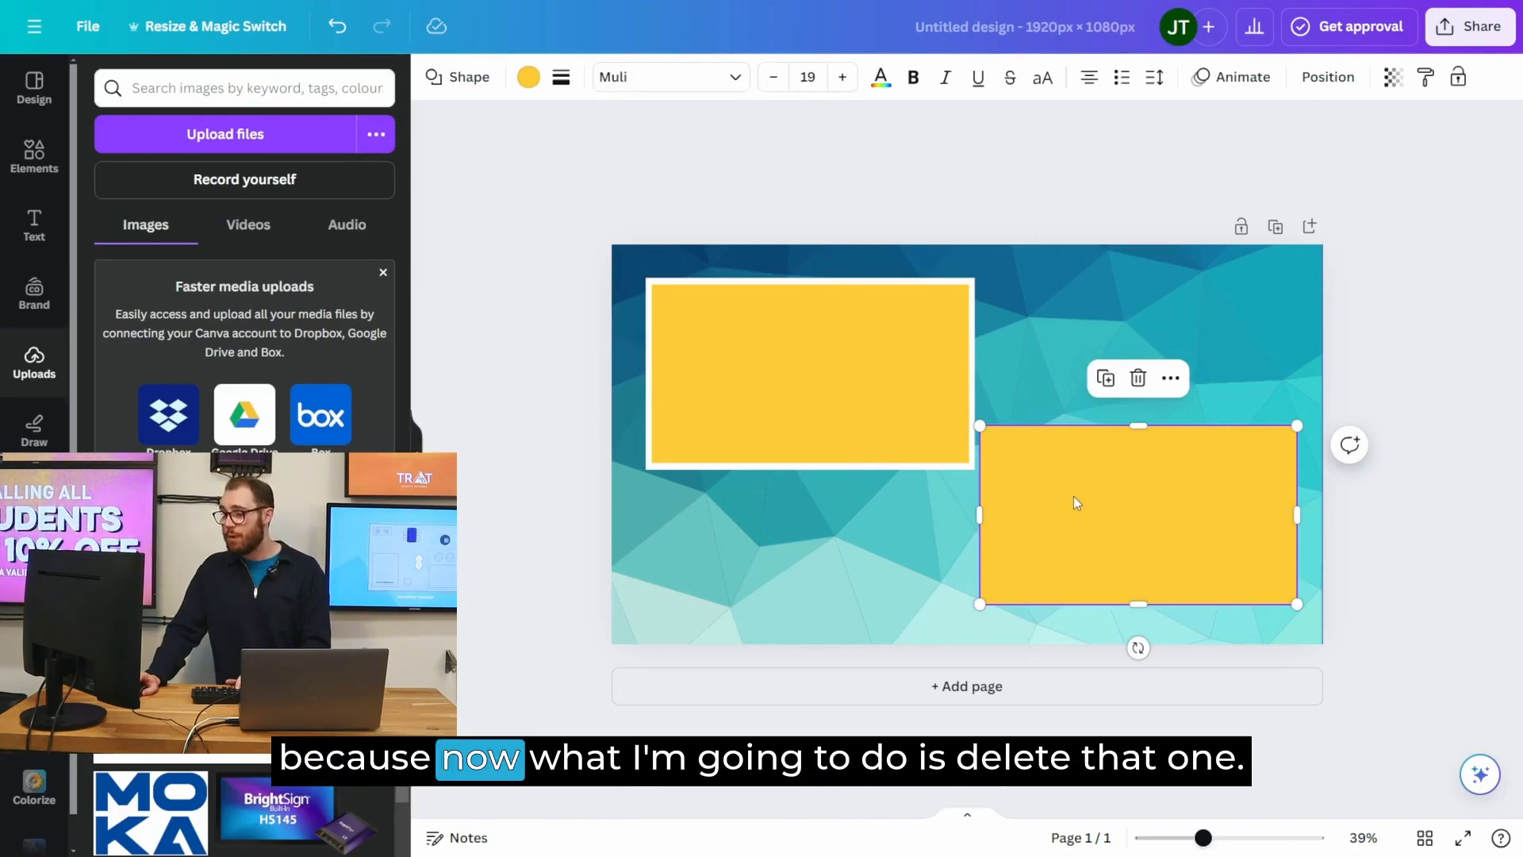
key("Delete")
left_click_drag(525, 264, 792, 438)
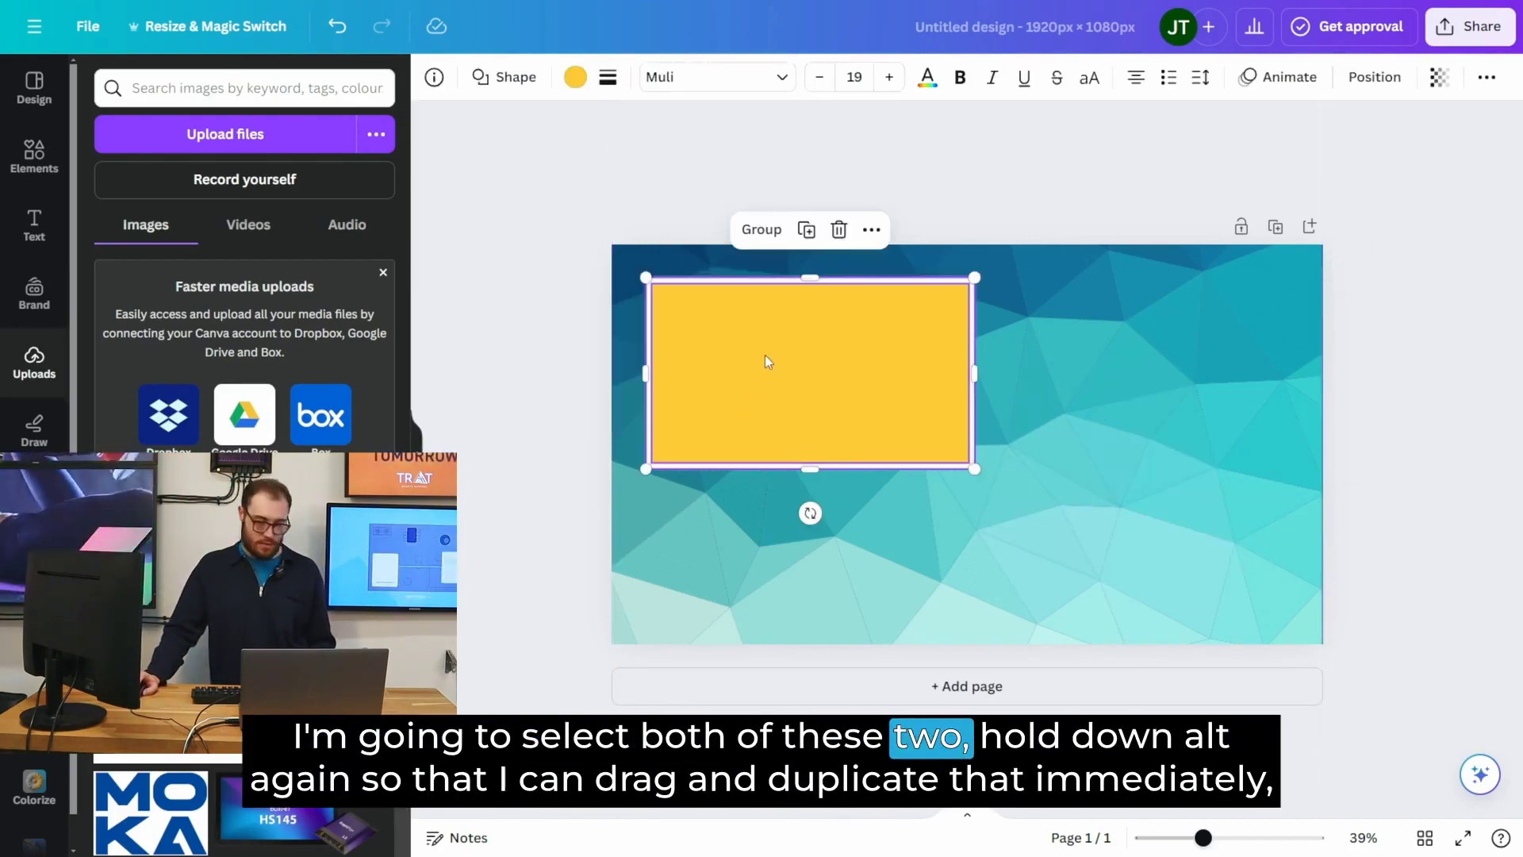
key("alt")
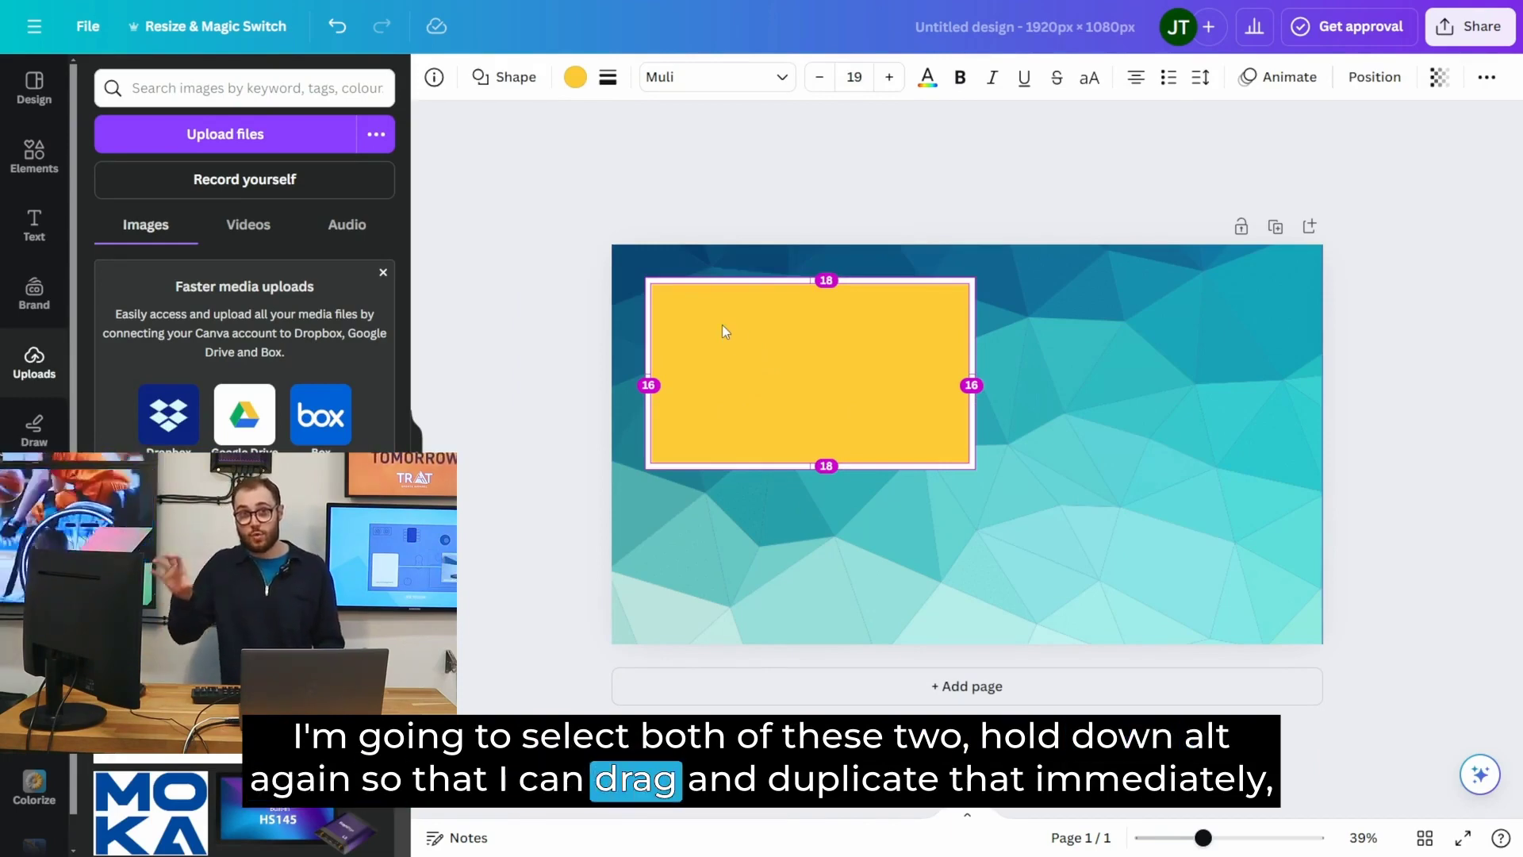
left_click_drag(722, 331, 1036, 484)
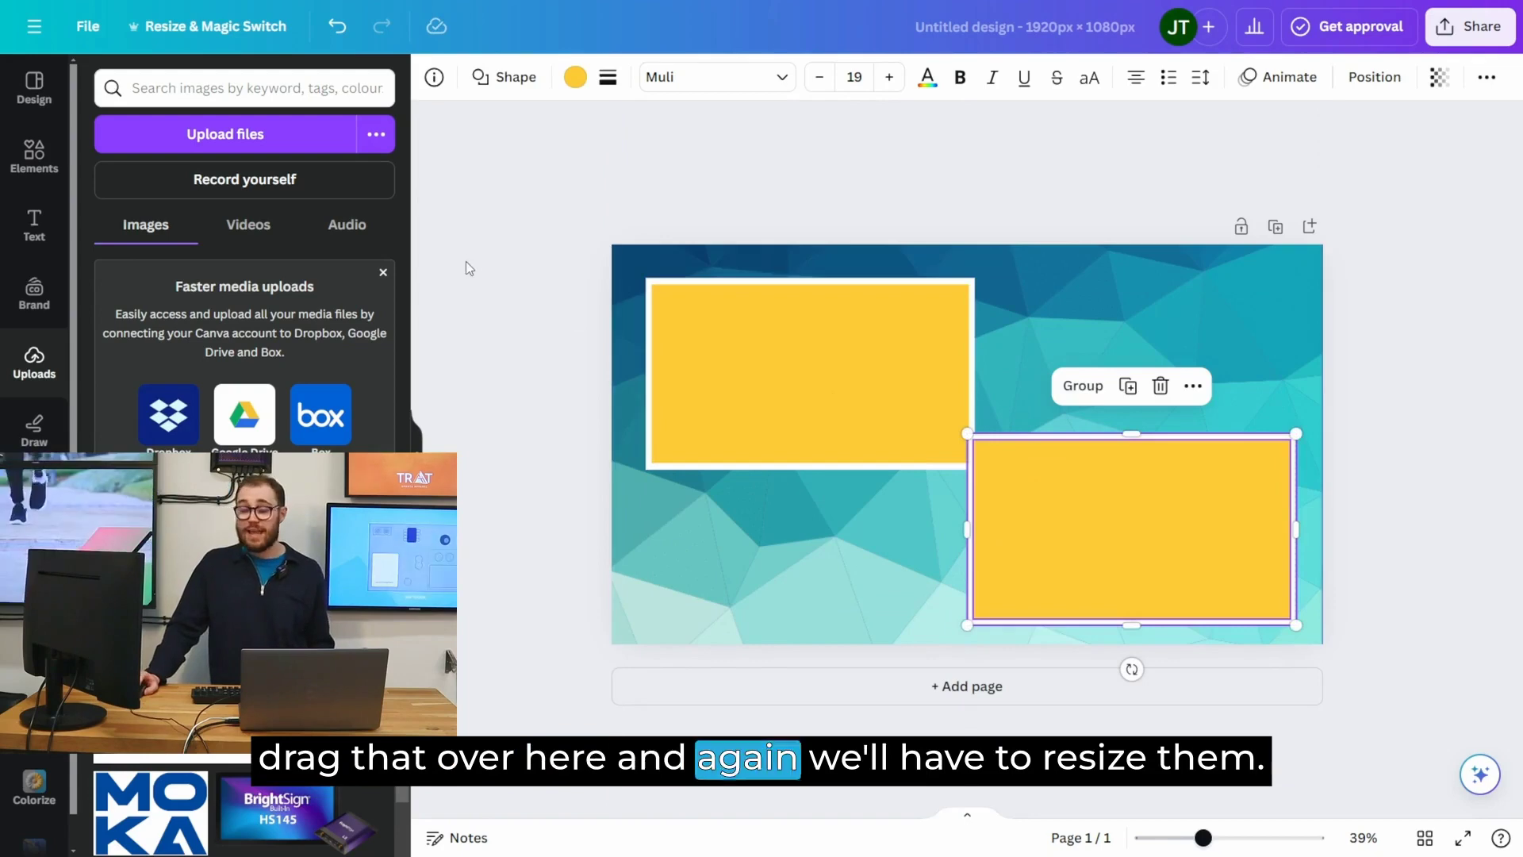
Step: Scale both outlined rectangles down together and move the lower-right one clear of the upper-left one
left_click_drag(476, 263, 1261, 570)
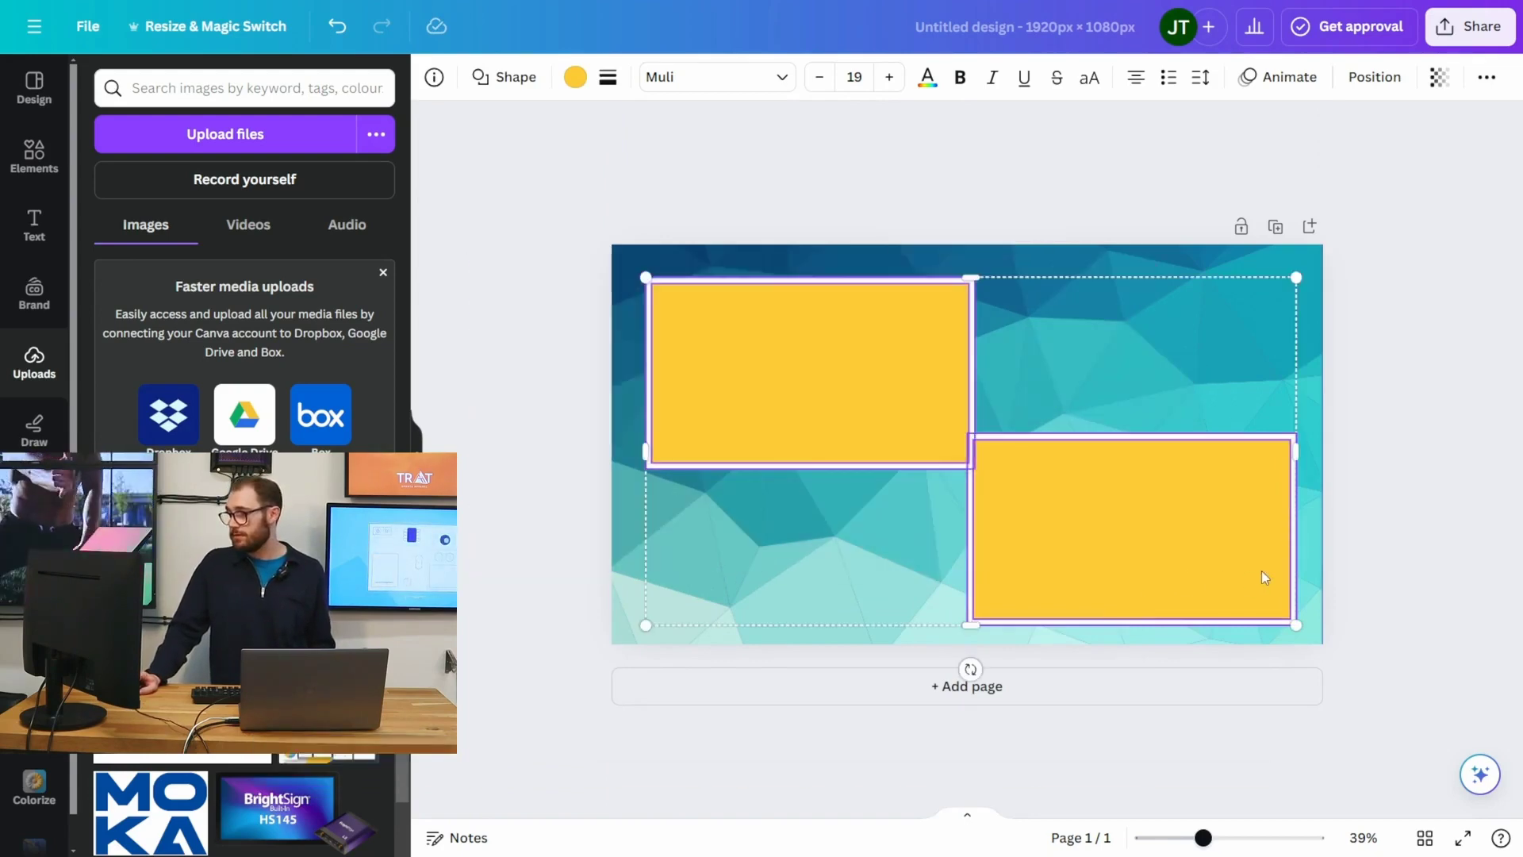
left_click_drag(1293, 620, 1205, 575)
left_click(1016, 483)
left_click_drag(1017, 483, 1060, 516)
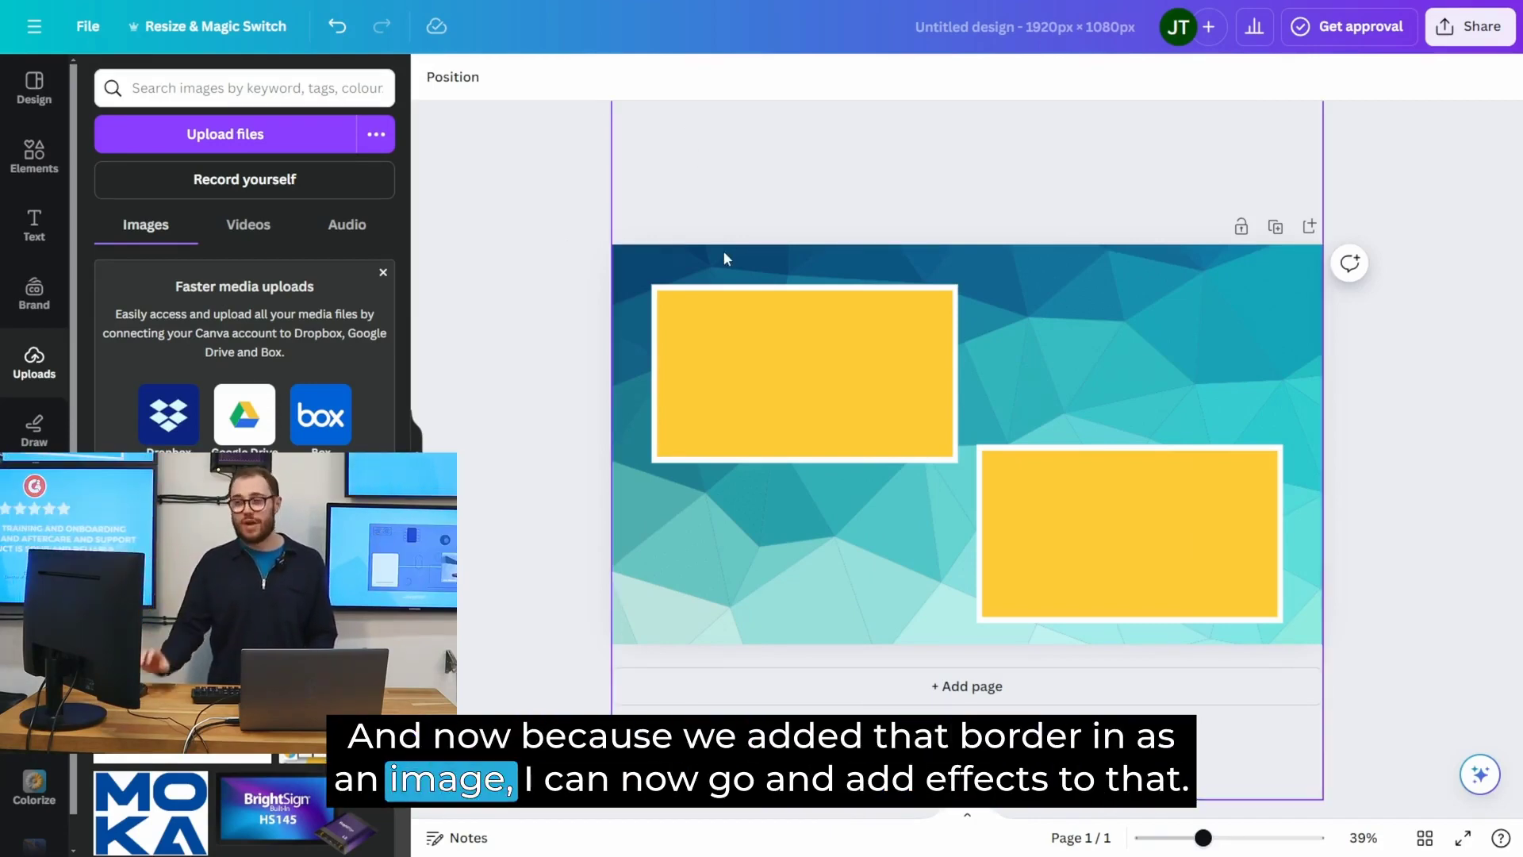
Step: Apply the Drop shadow effect to the white image behind the lower-right yellow rectangle
left_click(816, 327)
left_click(1314, 79)
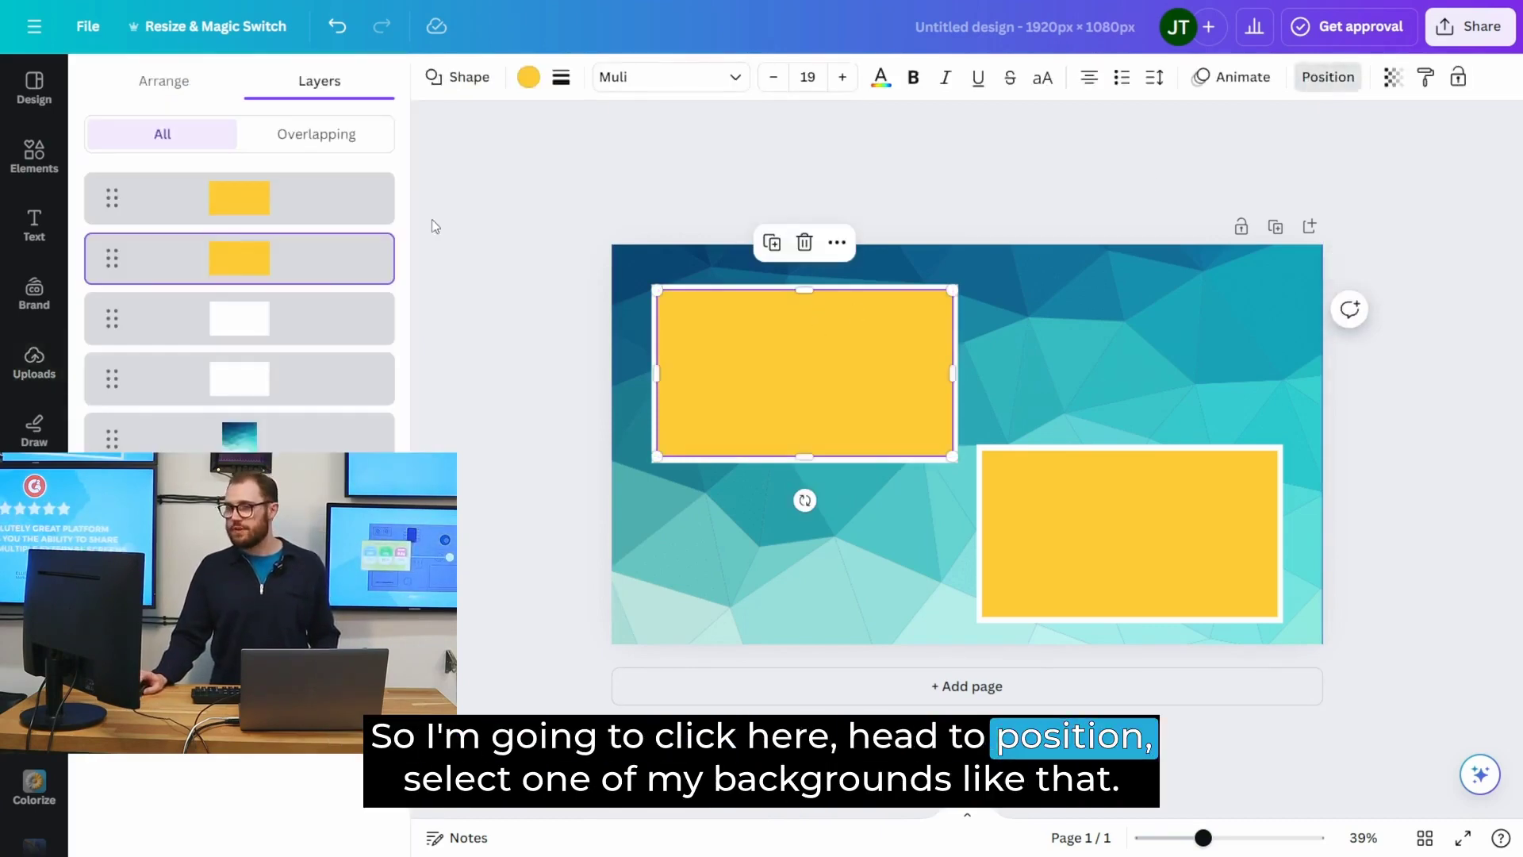
left_click(269, 310)
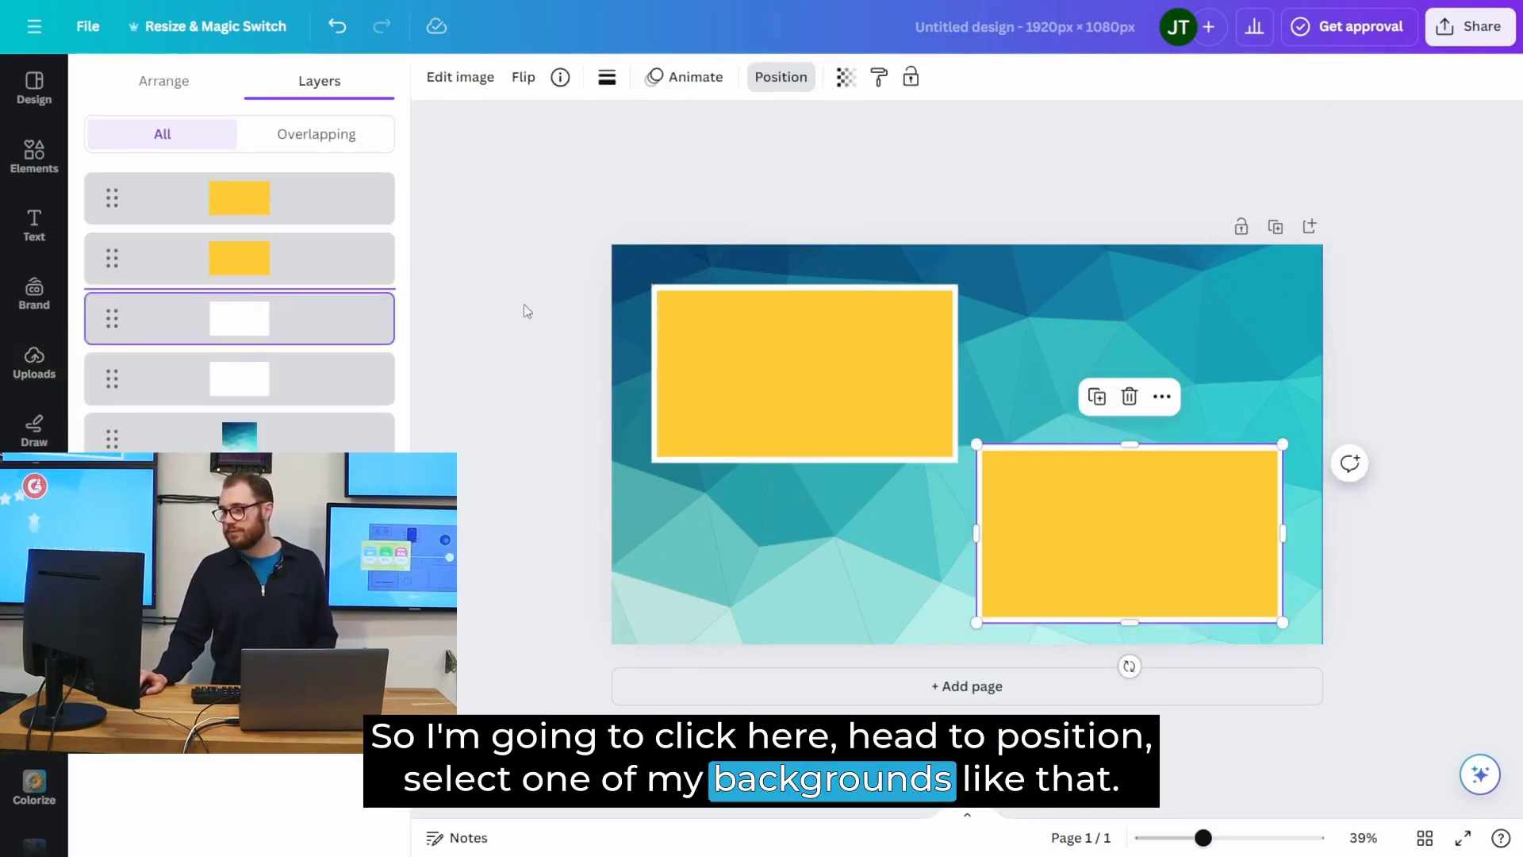
left_click(484, 79)
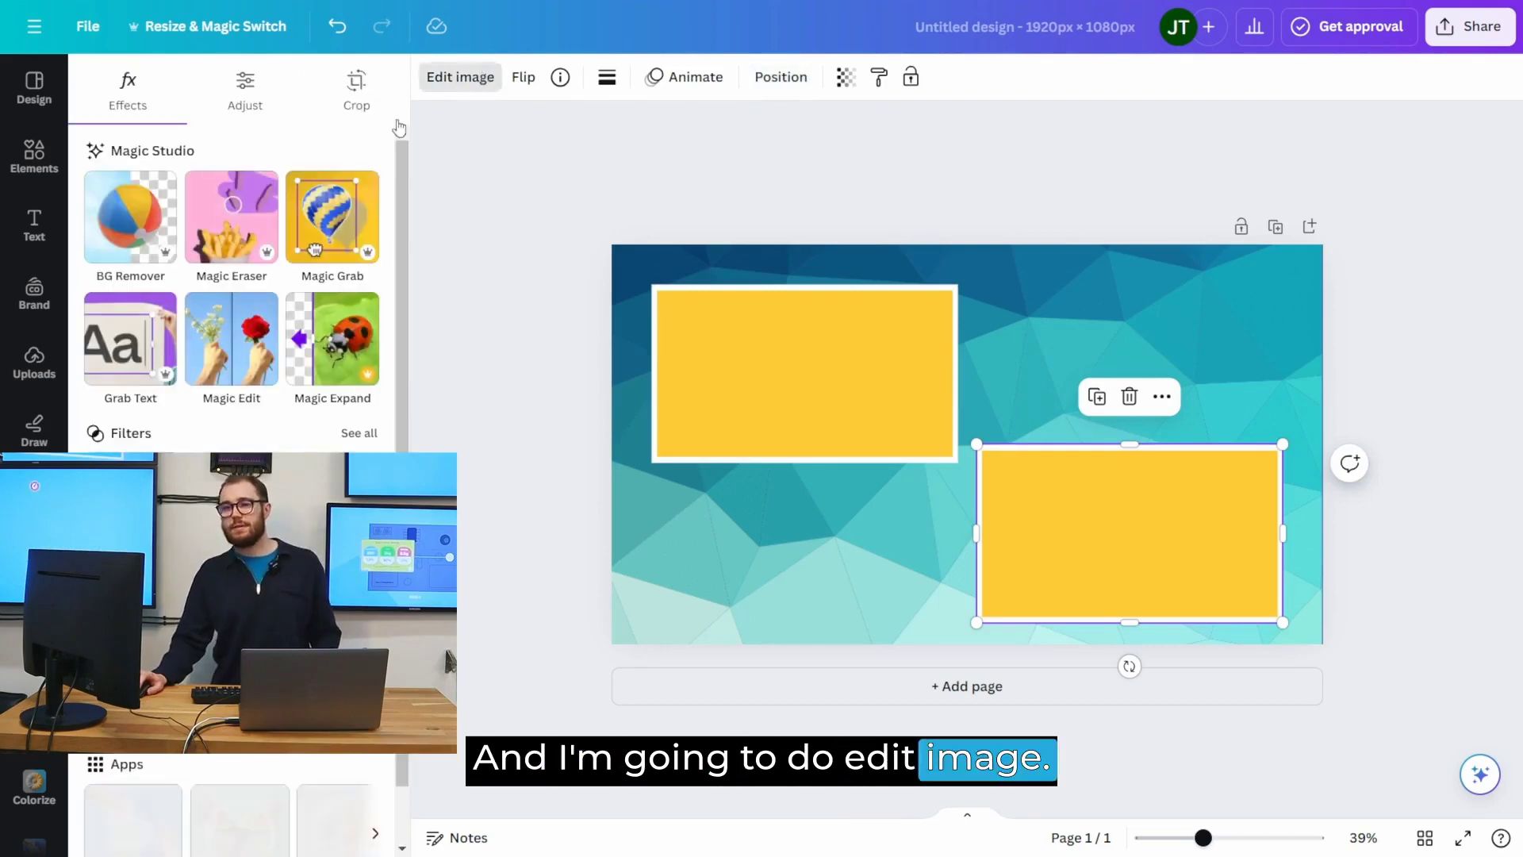
scroll(234, 338, "down", 1)
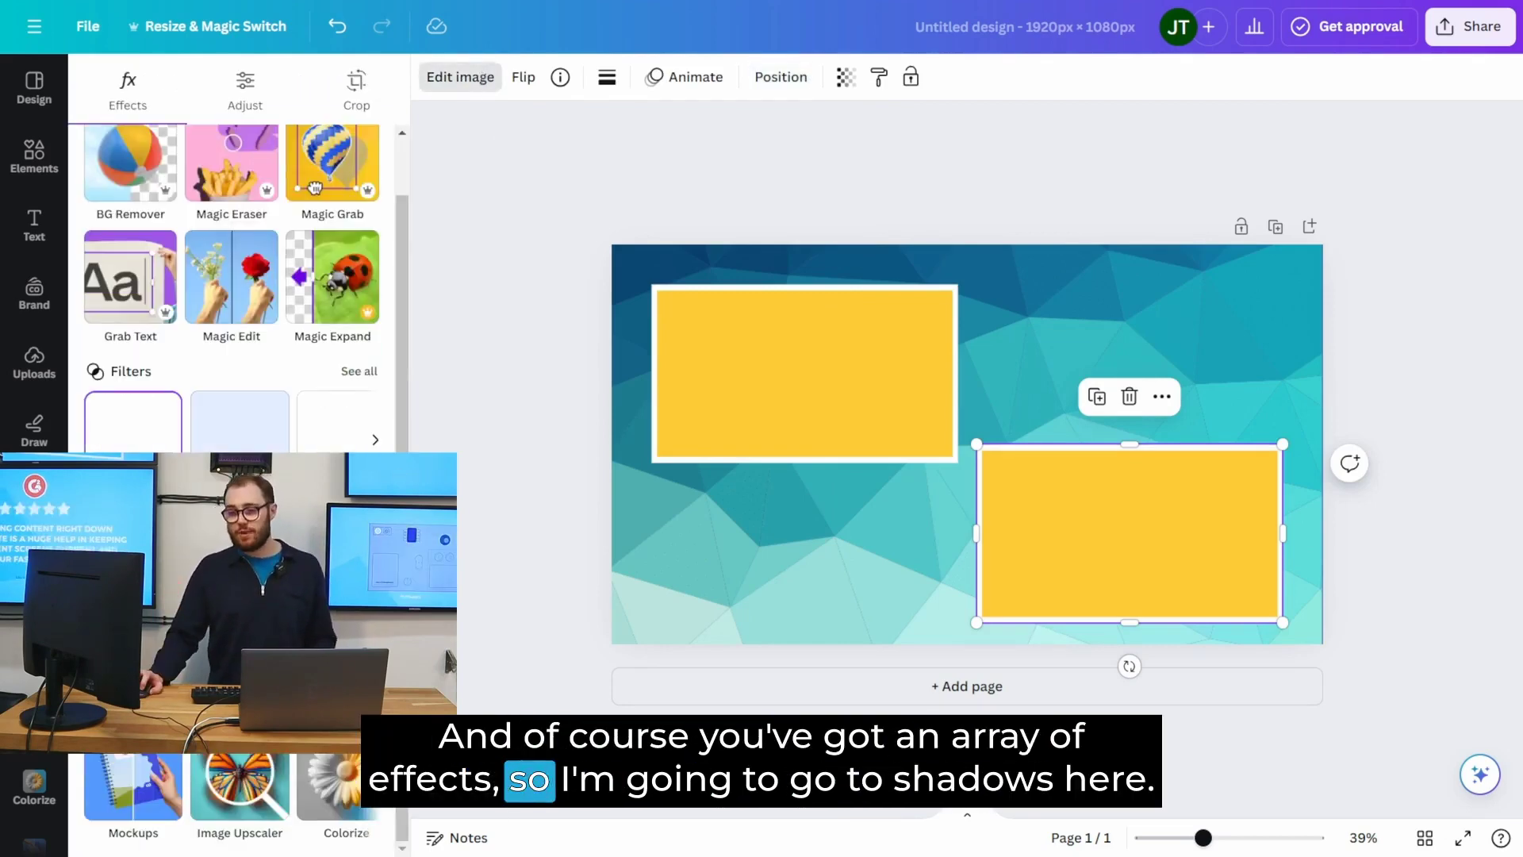
left_click(133, 605)
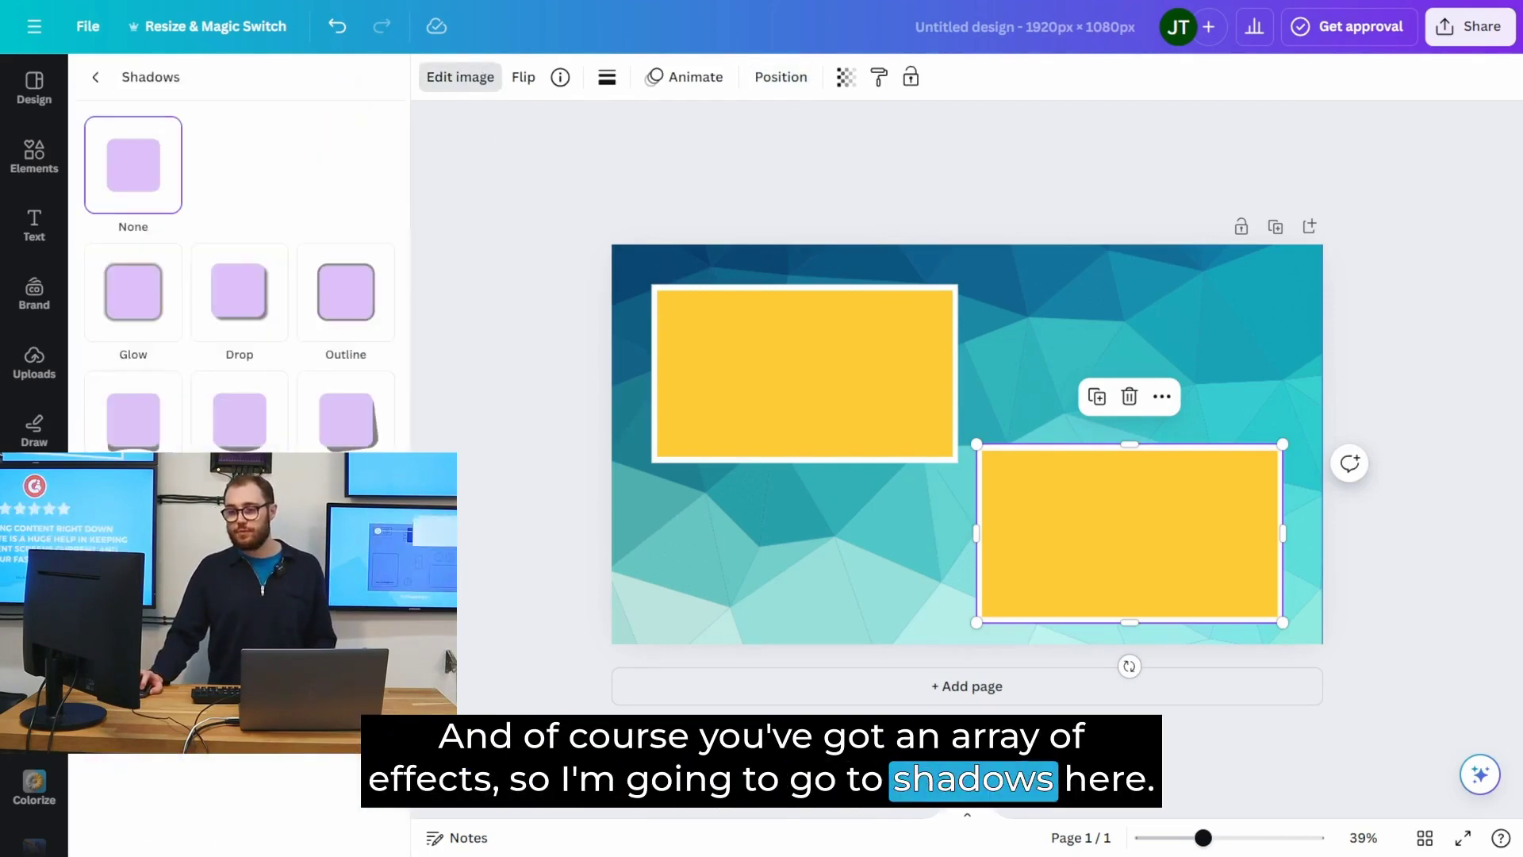
left_click(257, 308)
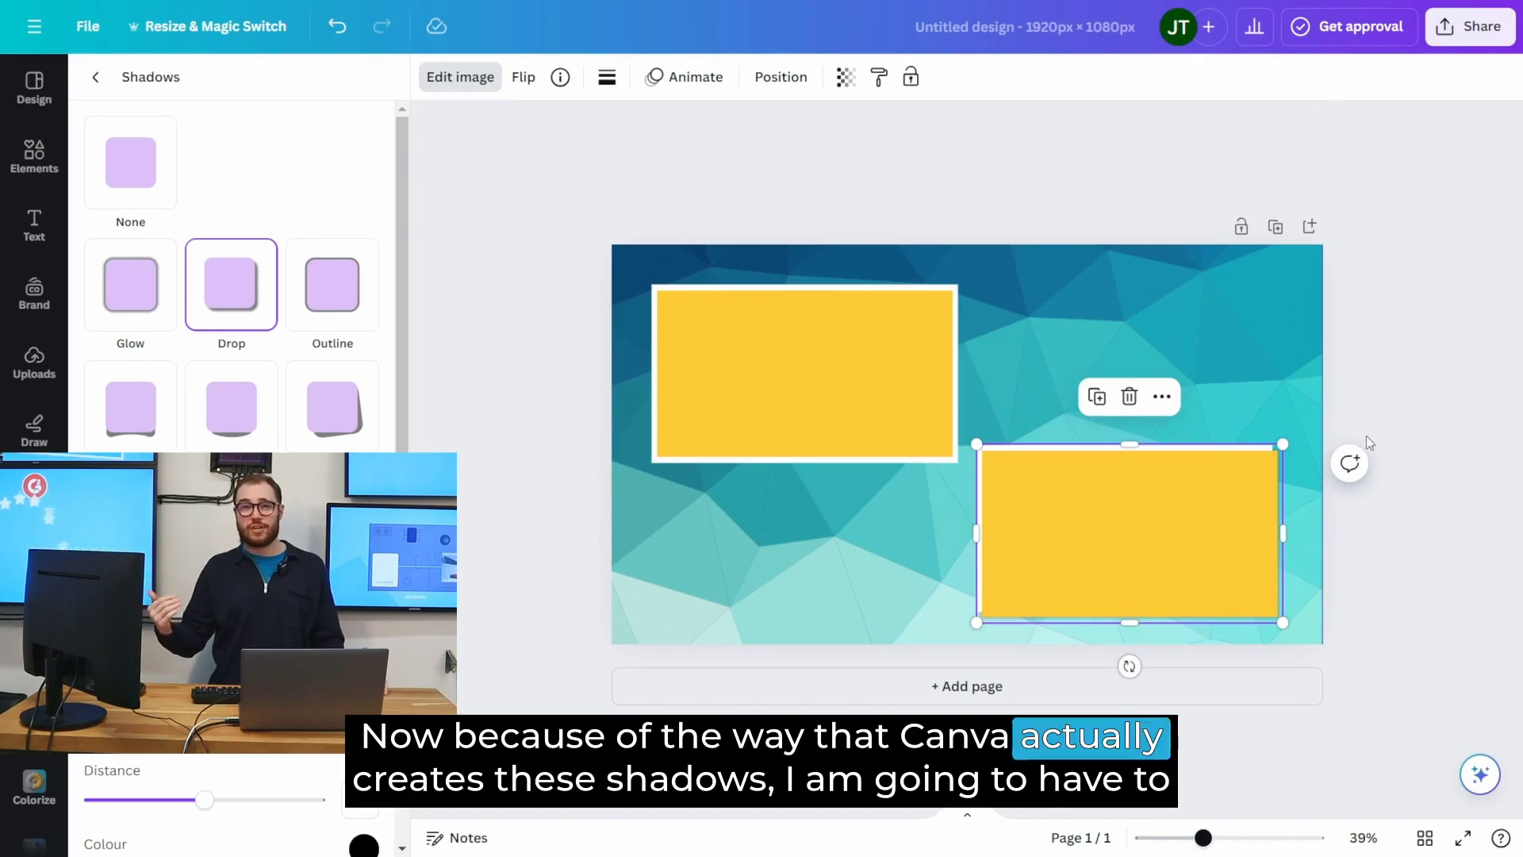
Step: Shrink the lower-right yellow rectangle and trim the width of its shadowed white image to restore an even outline
left_click(1395, 545)
left_click(1253, 563)
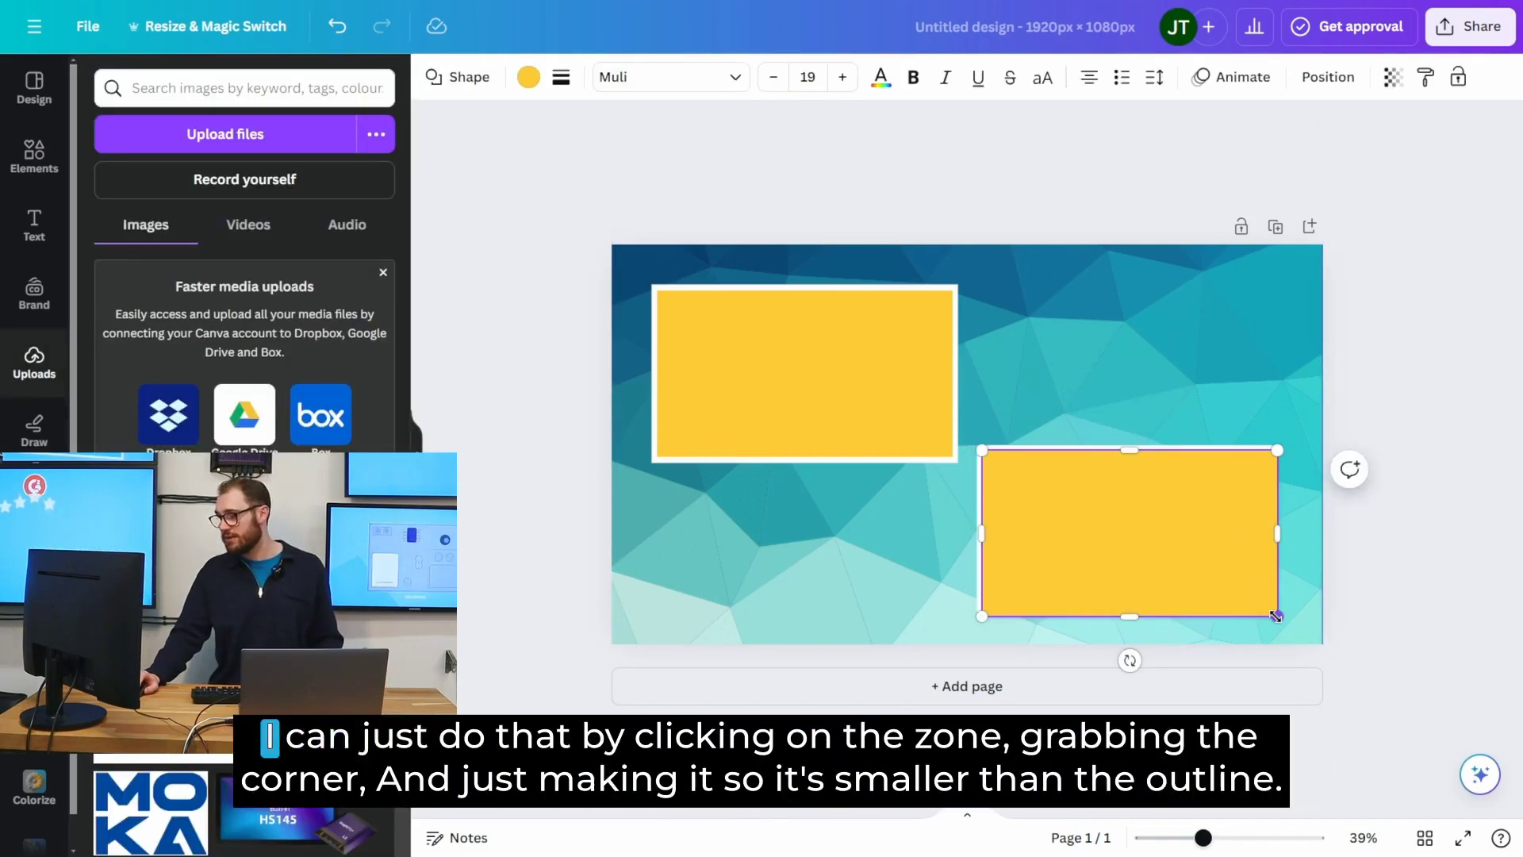
left_click_drag(1276, 615, 1256, 605)
left_click(1269, 563)
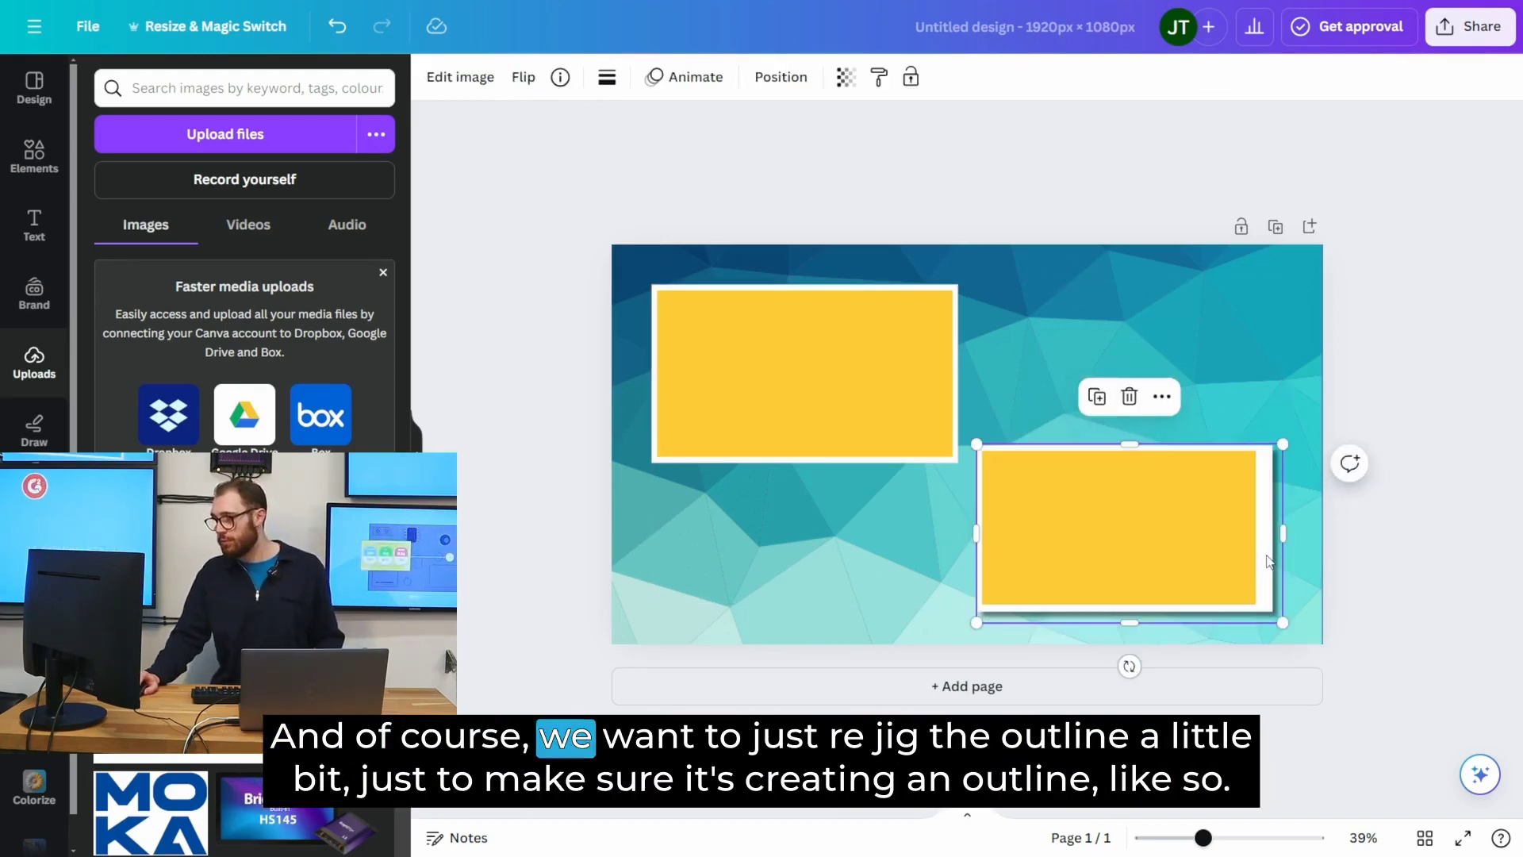
left_click_drag(1266, 555, 1258, 524)
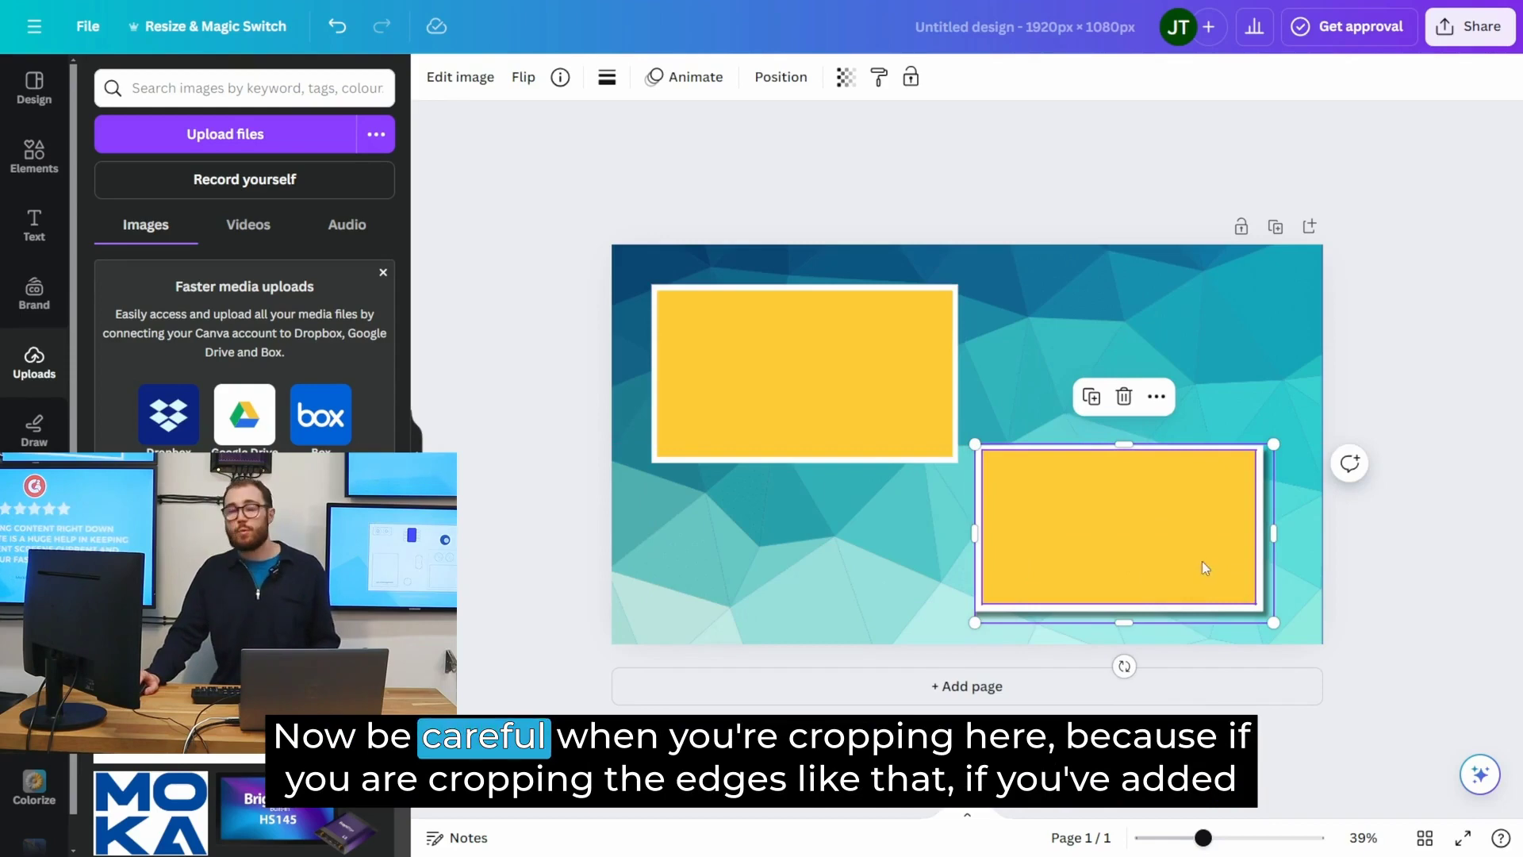
left_click_drag(1267, 529, 1274, 579)
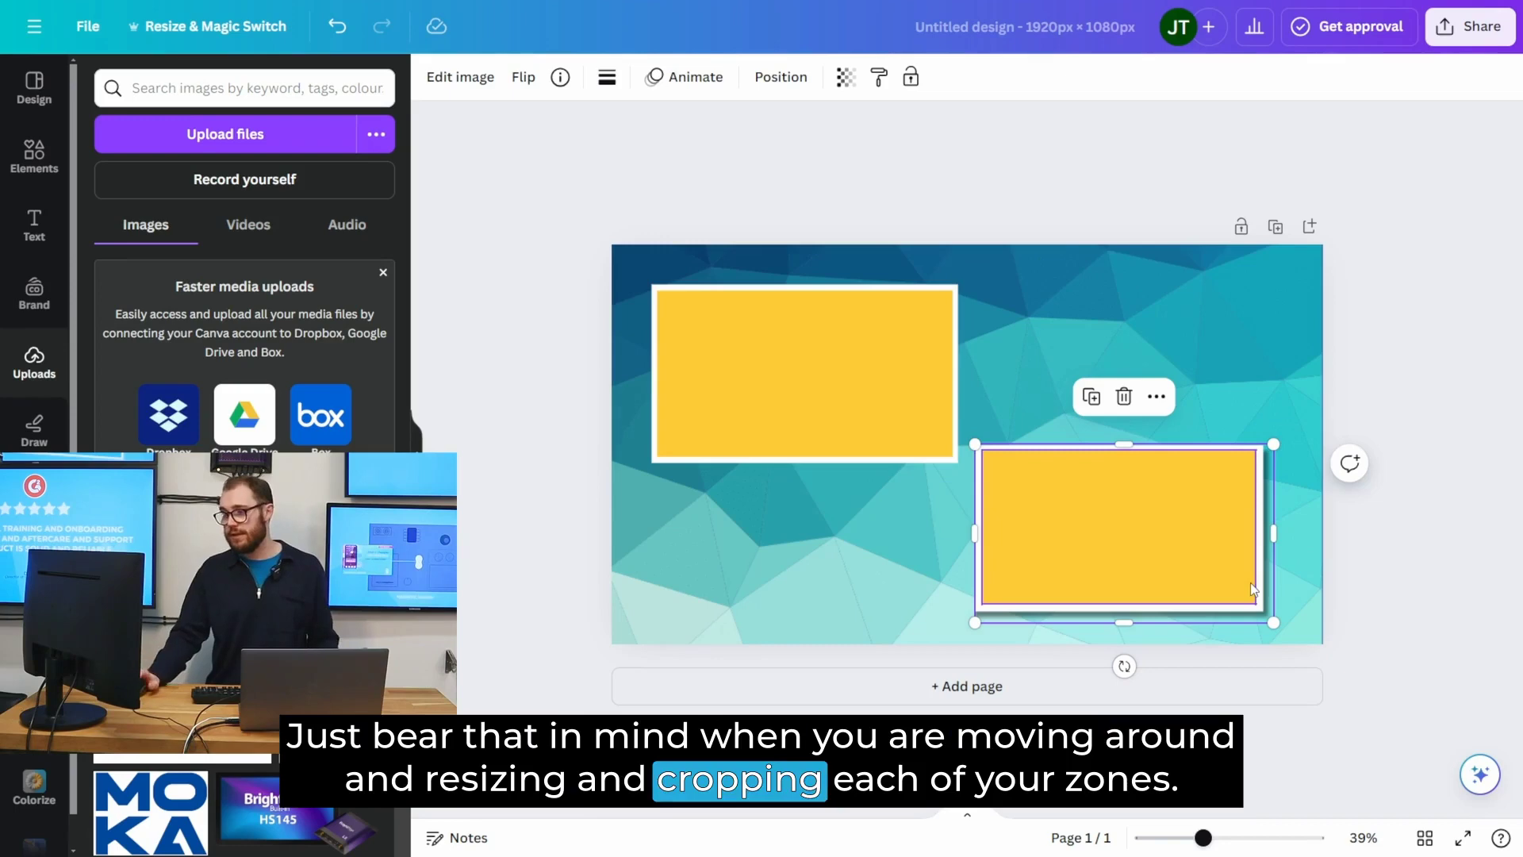
left_click(1289, 554)
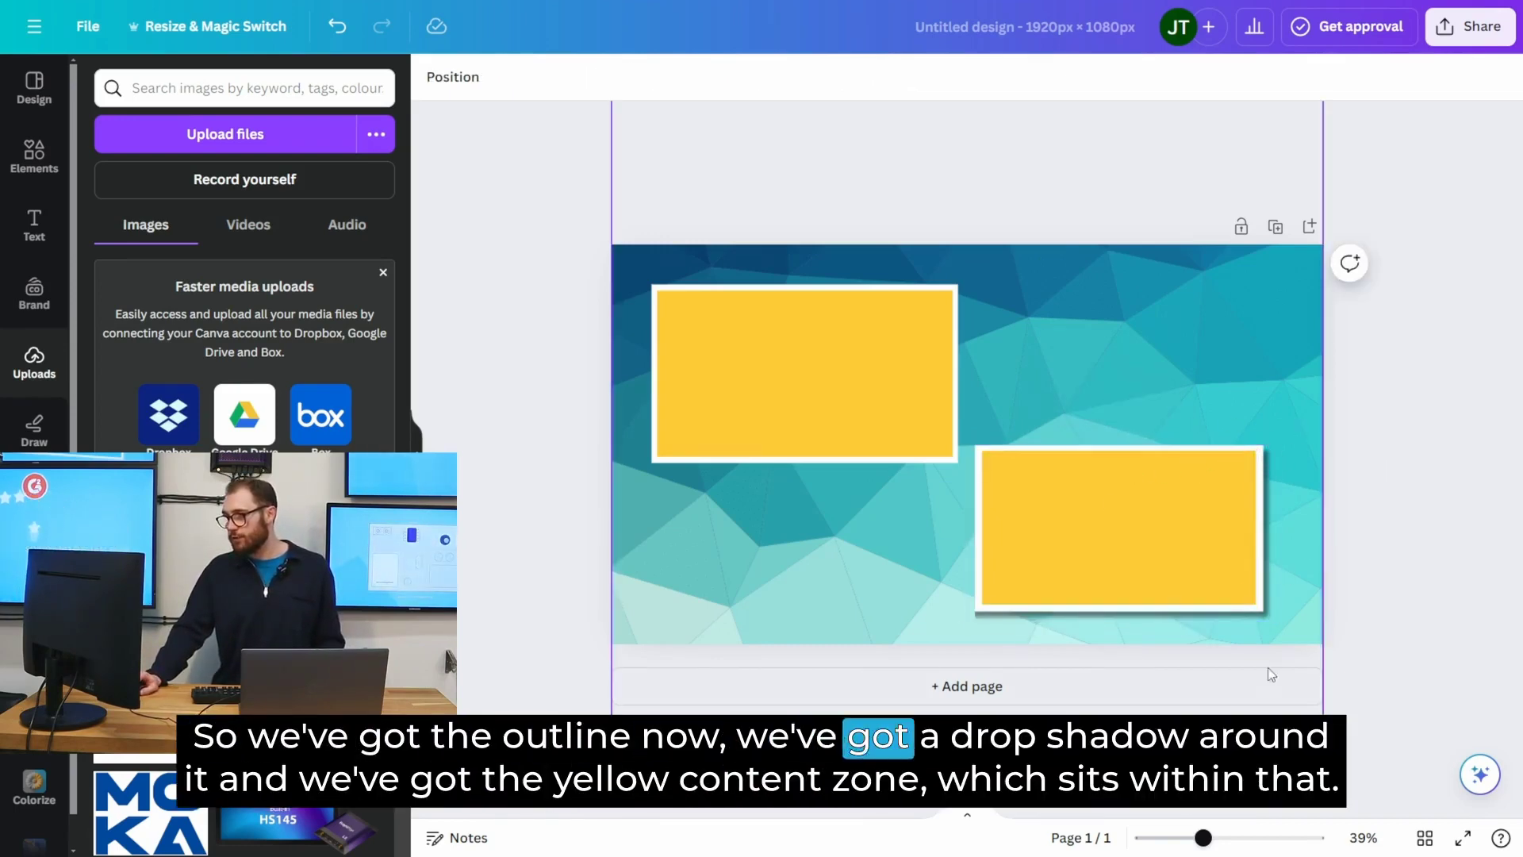
Step: Delete the upper-left outlined rectangle and put a duplicate of the shadowed lower-right frame in its place
left_click(1125, 515)
left_click_drag(1125, 516, 1135, 516)
left_click_drag(510, 367, 834, 381)
key("Delete")
left_click_drag(516, 536, 836, 365)
left_click(1480, 458)
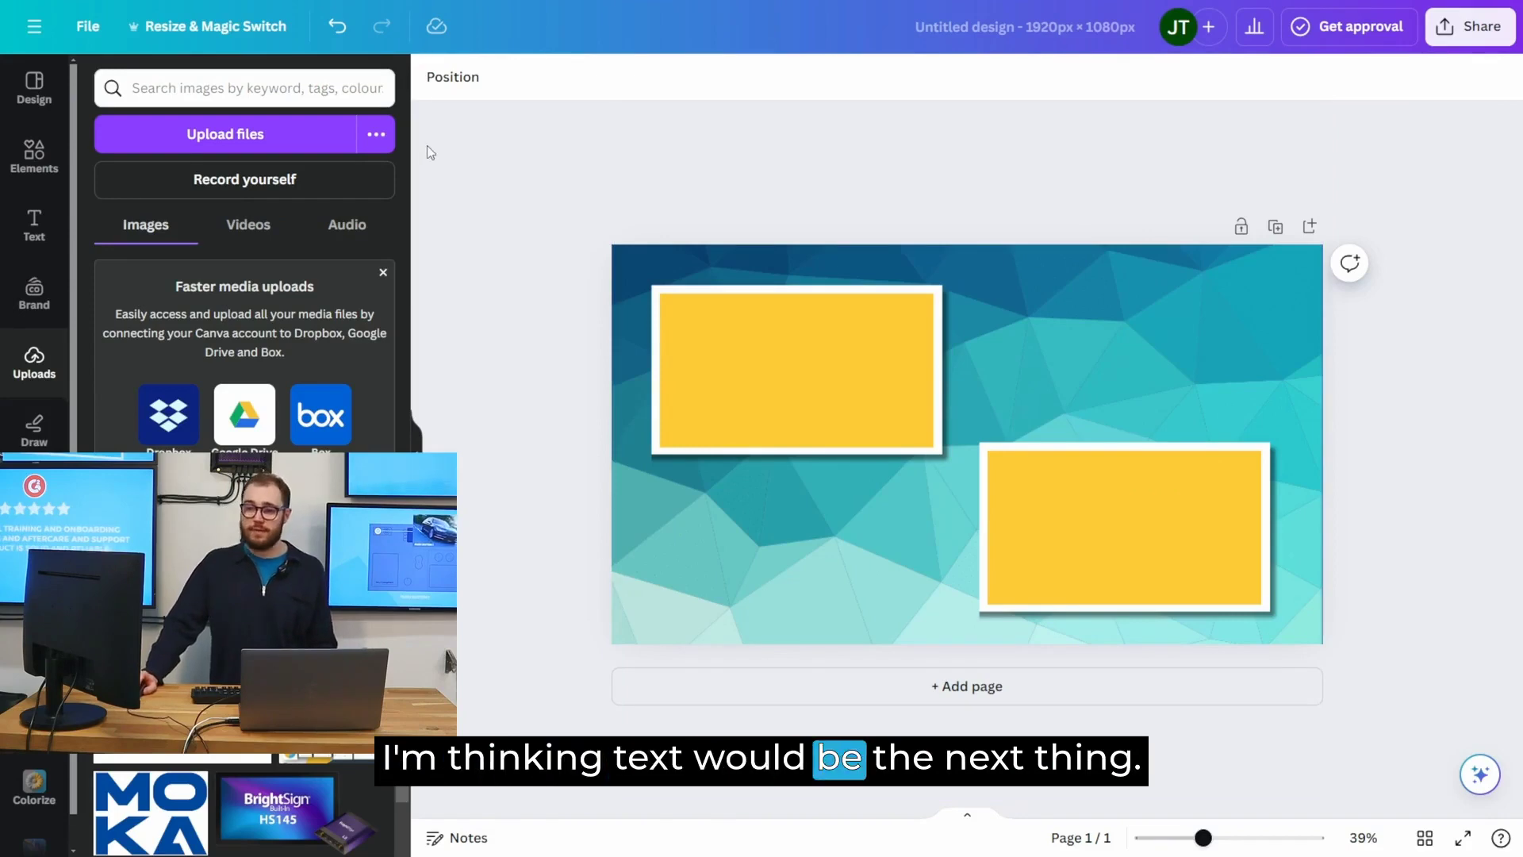
Step: Add a brand heading to the page with the text "Signagelive Marketplace"
left_click(34, 226)
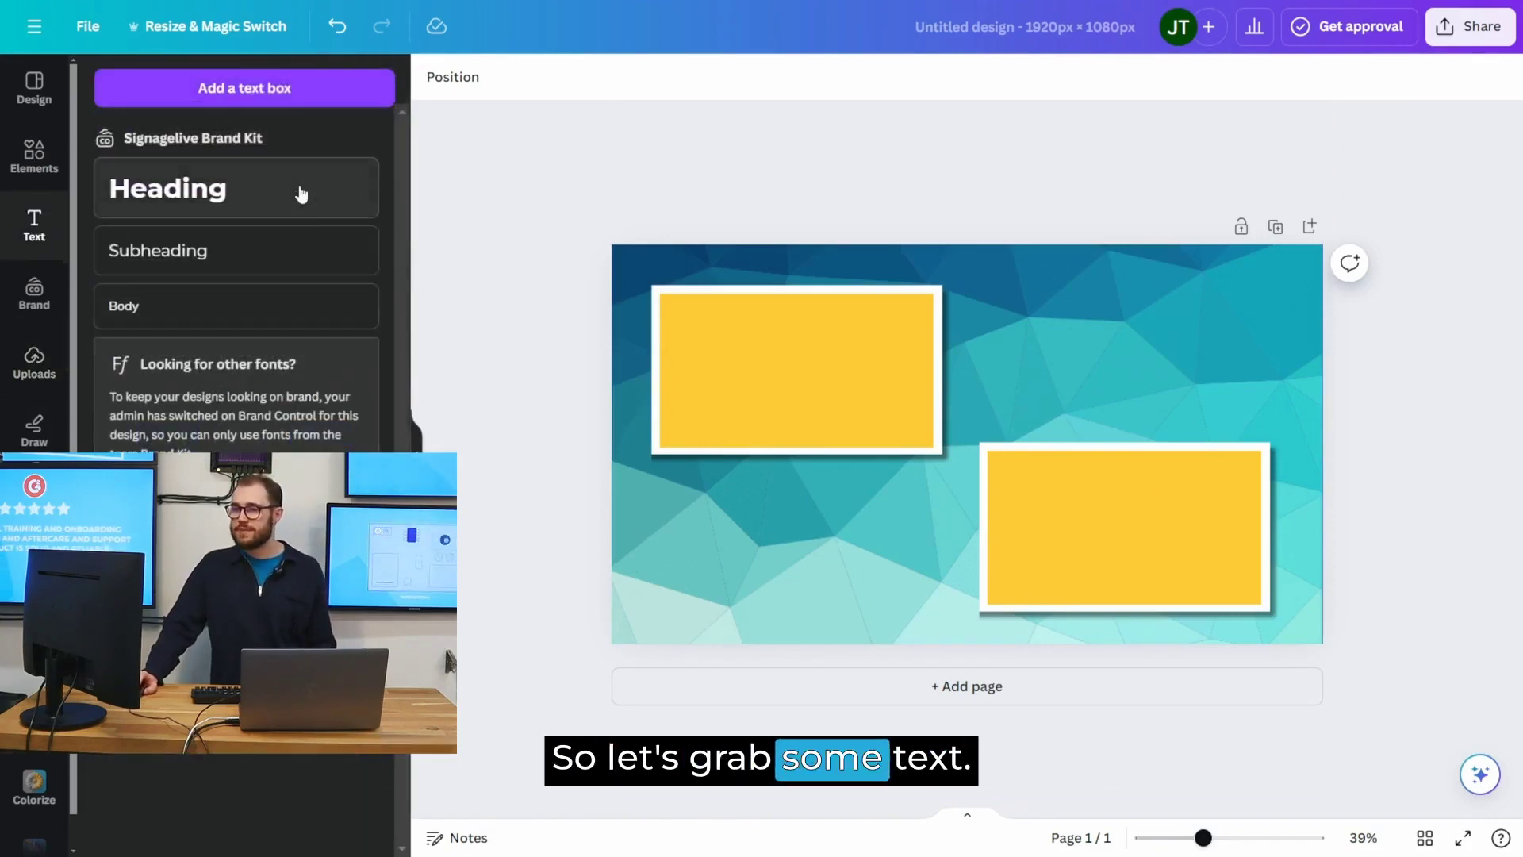
left_click(245, 189)
type("Signagelive")
type(" Marketplace")
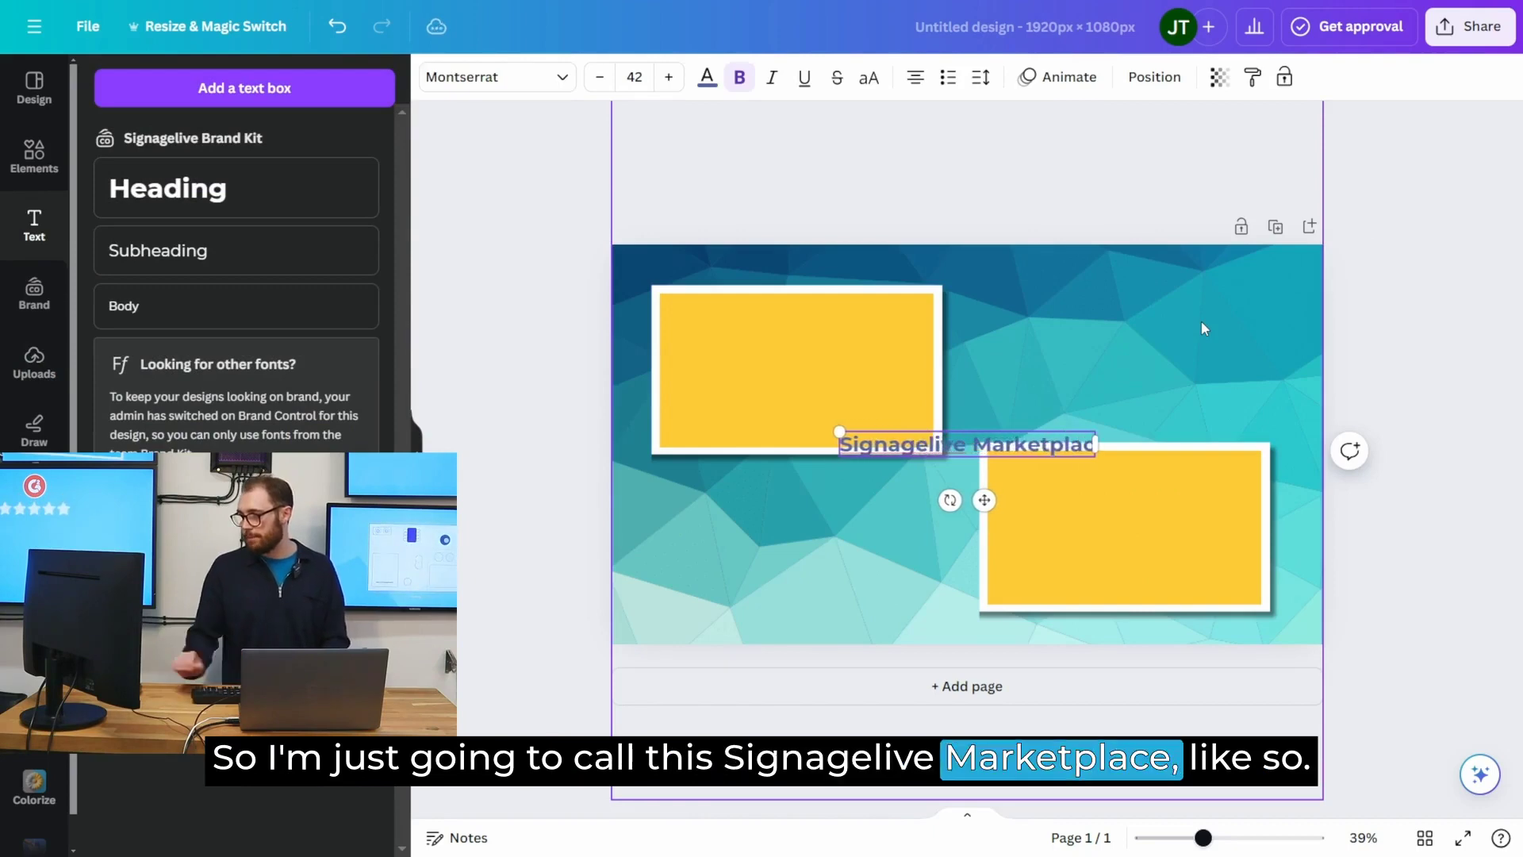
Step: Recolour the "Signagelive Marketplace" heading teal and move it into the empty upper-right area above the lower-right frame
triple_click(907, 441)
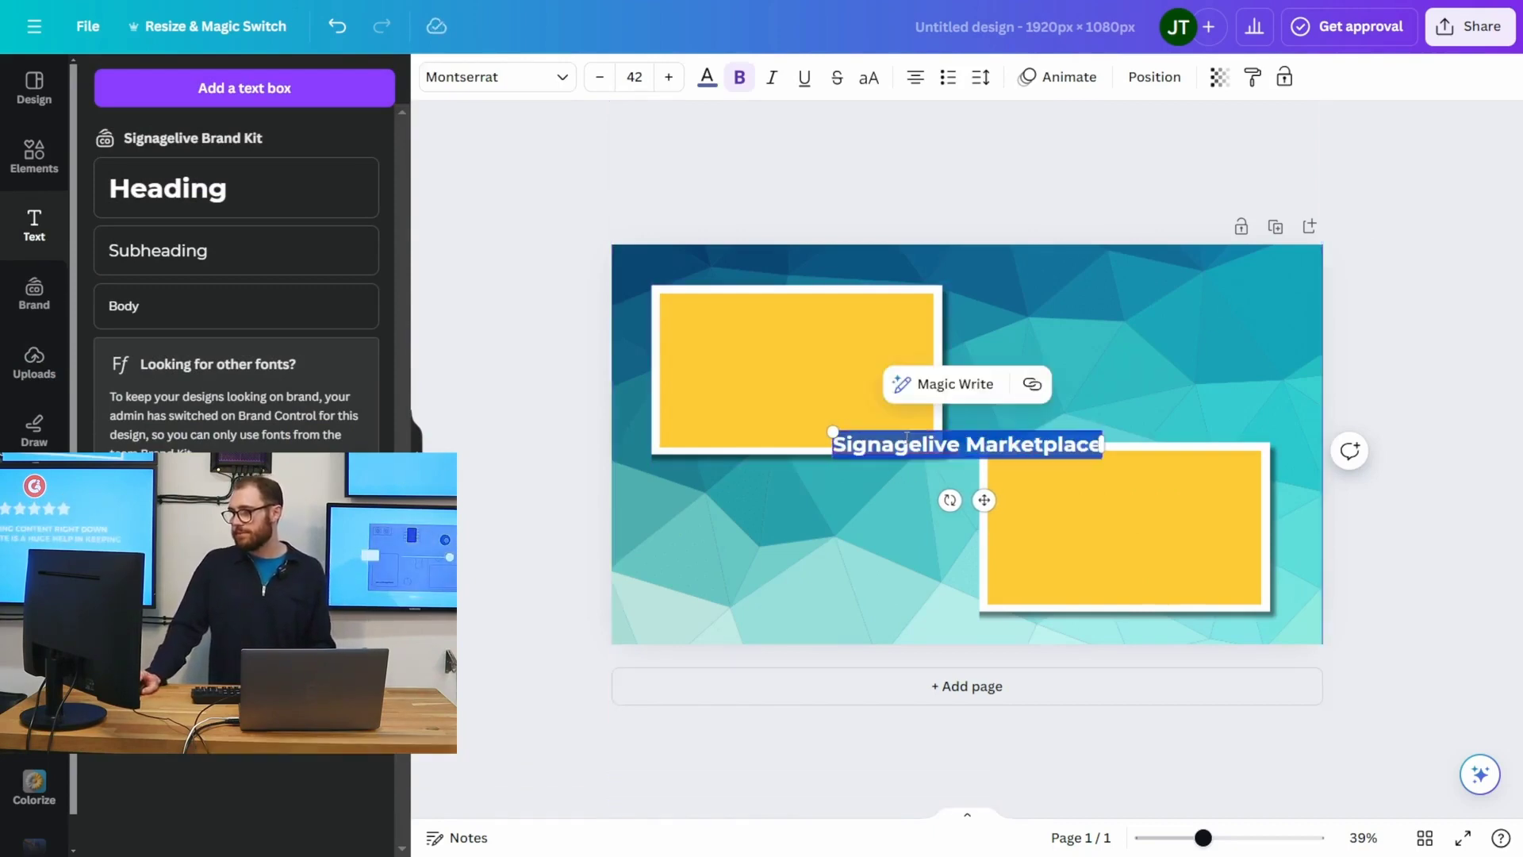
left_click(706, 79)
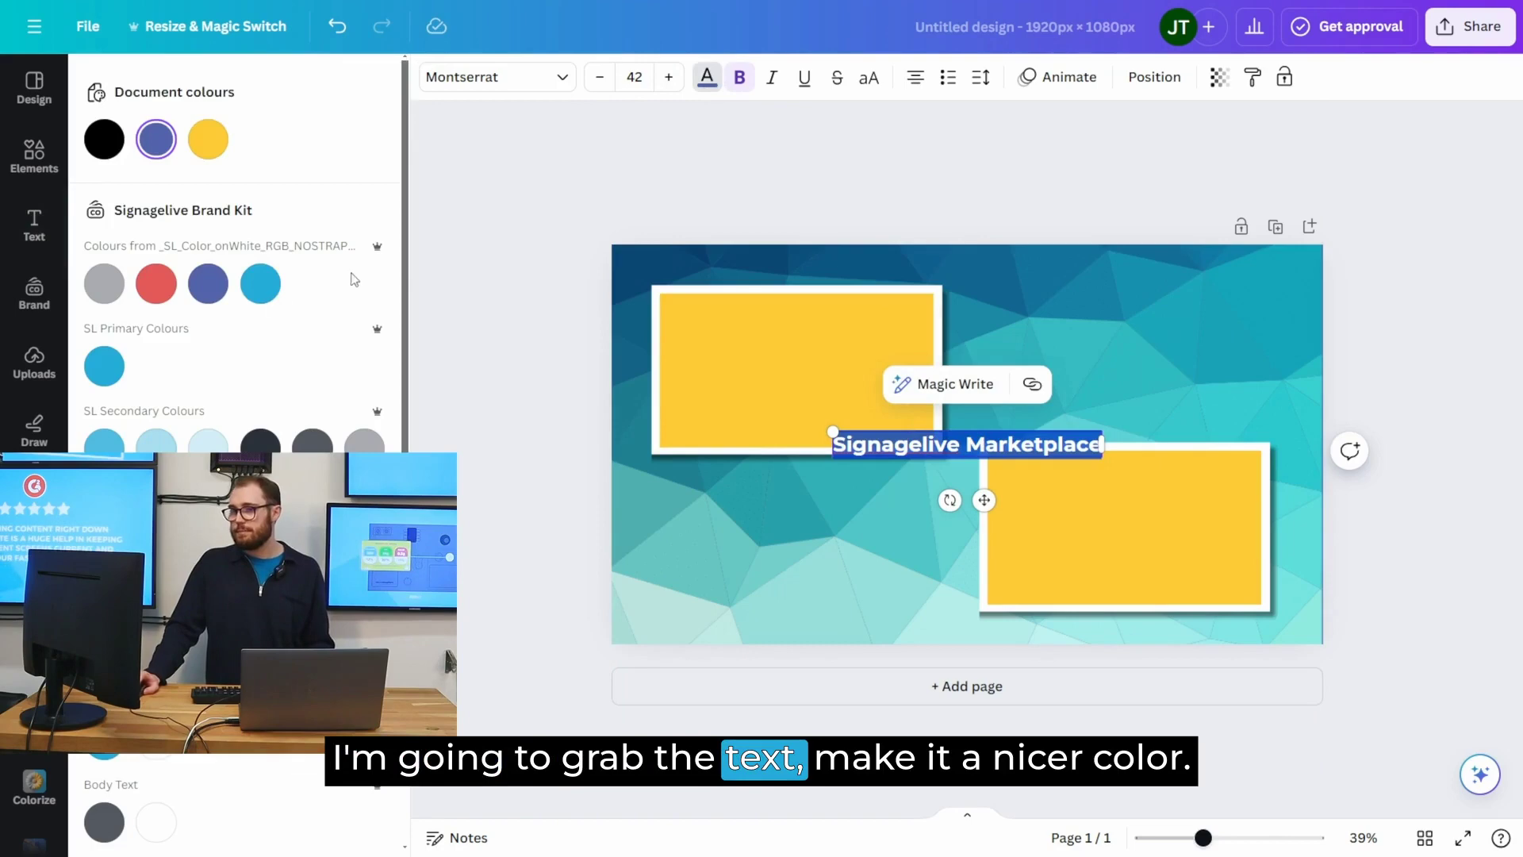
left_click(260, 284)
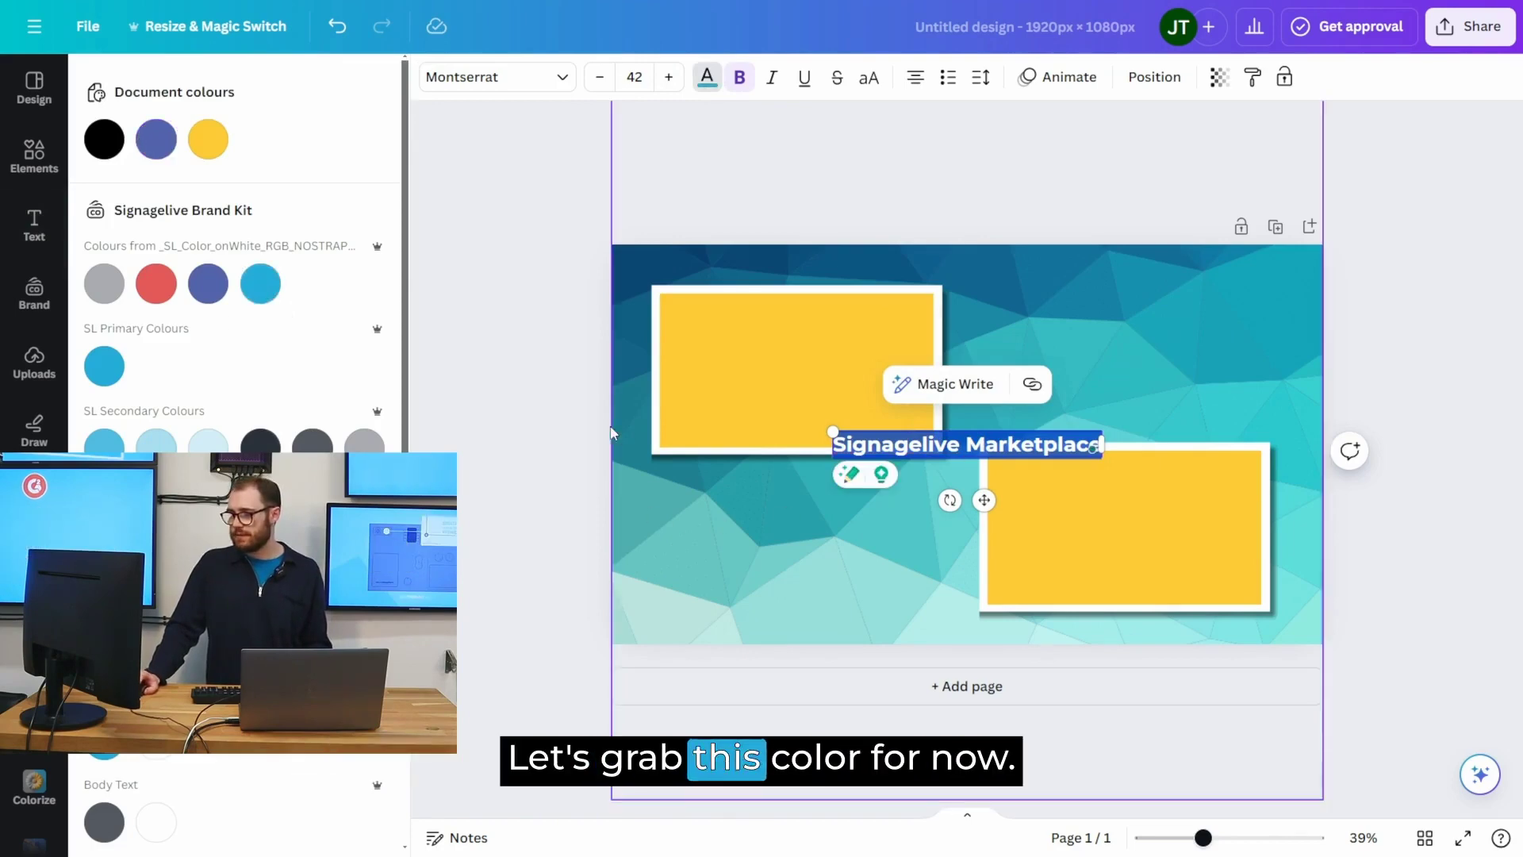
left_click(549, 417)
left_click_drag(967, 444, 1102, 371)
Step: Add a white rectangle fitted behind the "Signagelive Marketplace" heading and wrap the heading onto two centred lines inside it
left_click(45, 155)
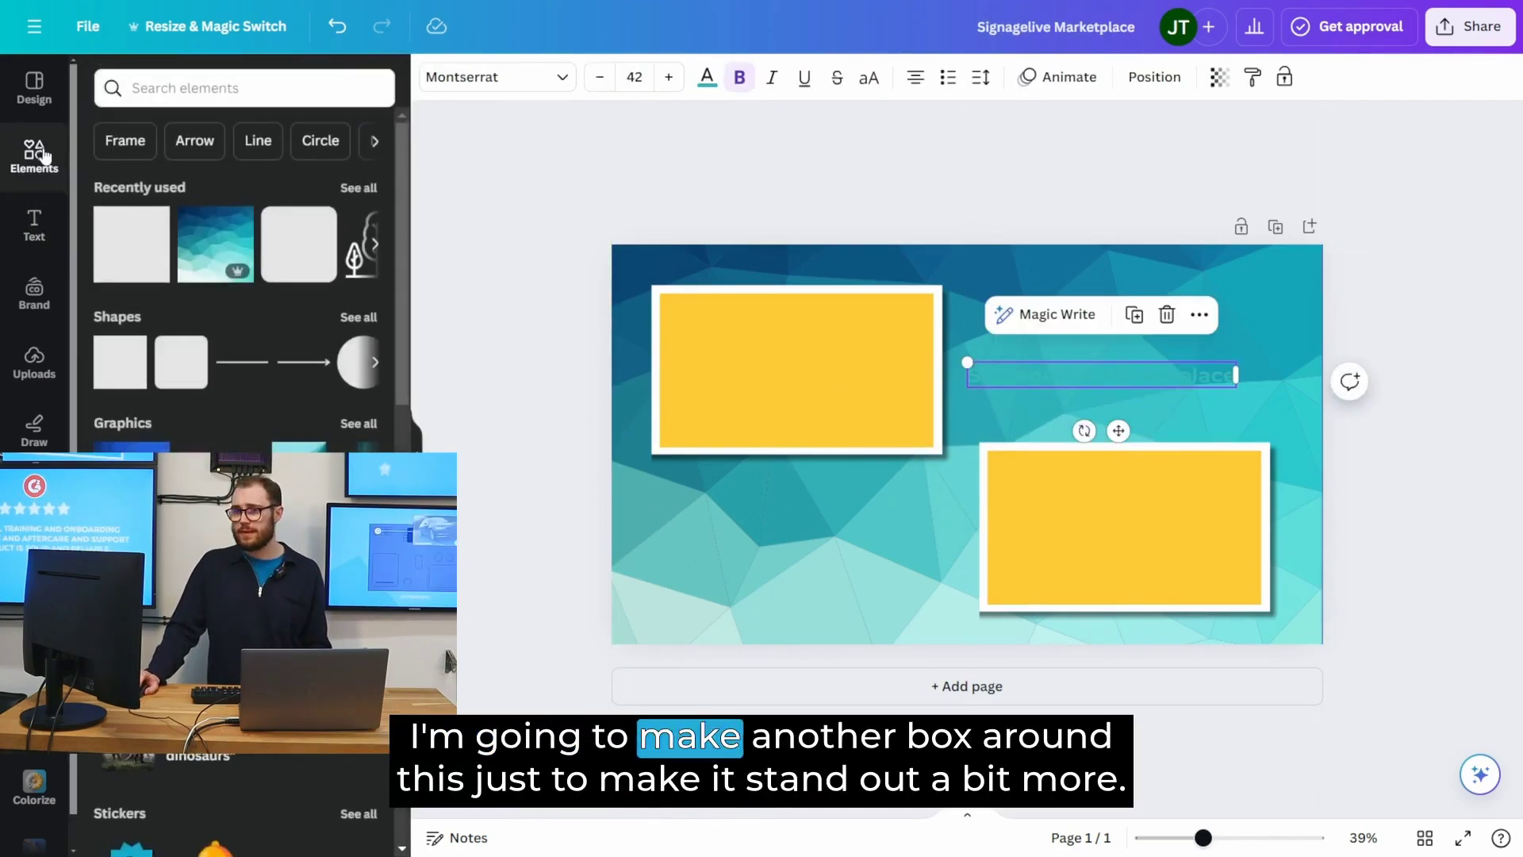
left_click(131, 253)
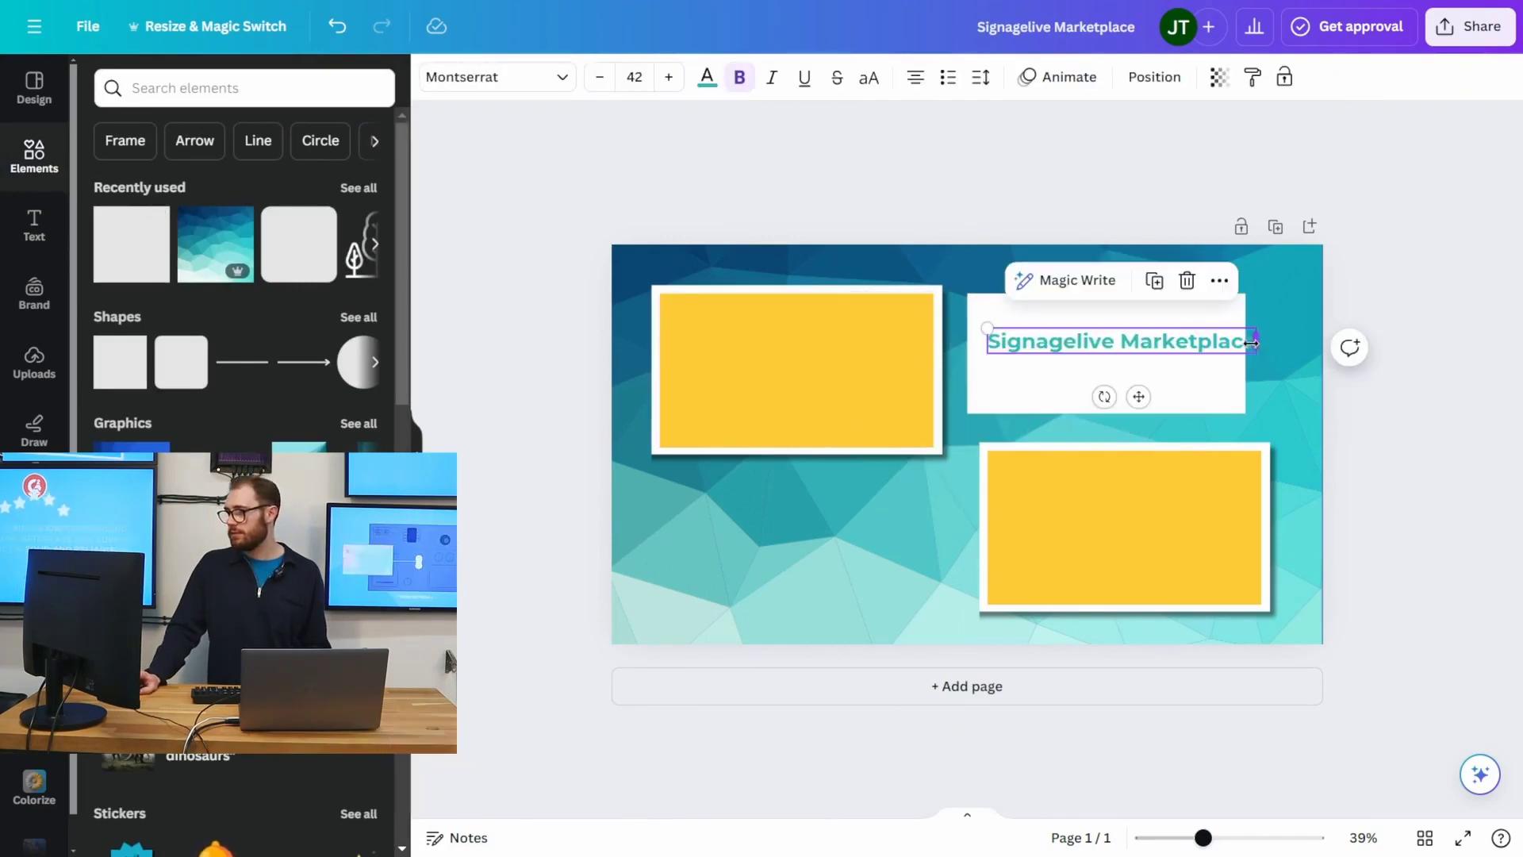
left_click_drag(1264, 341, 1117, 352)
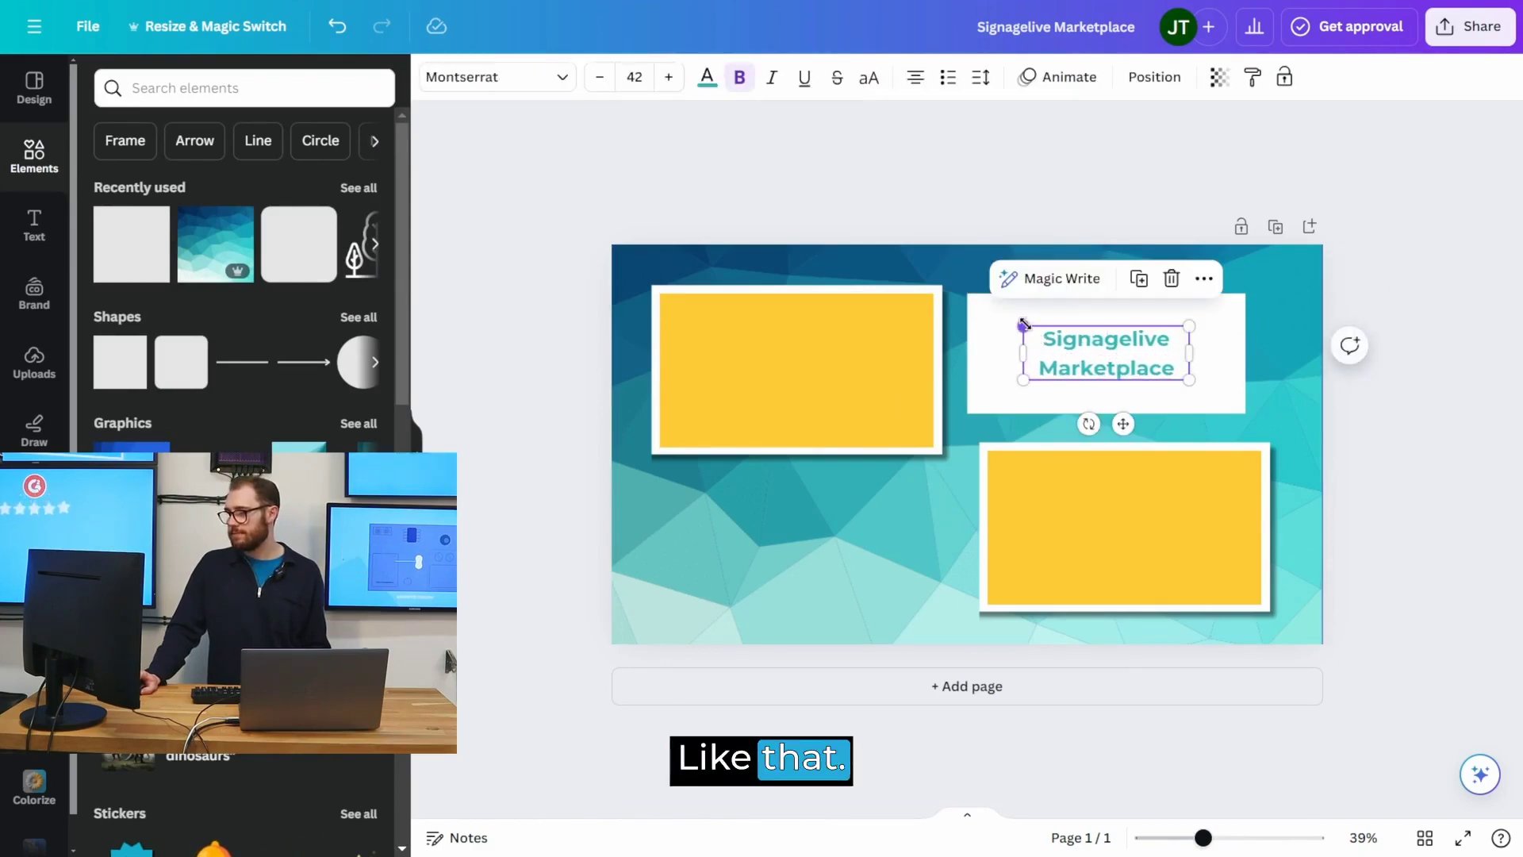
left_click(1219, 386)
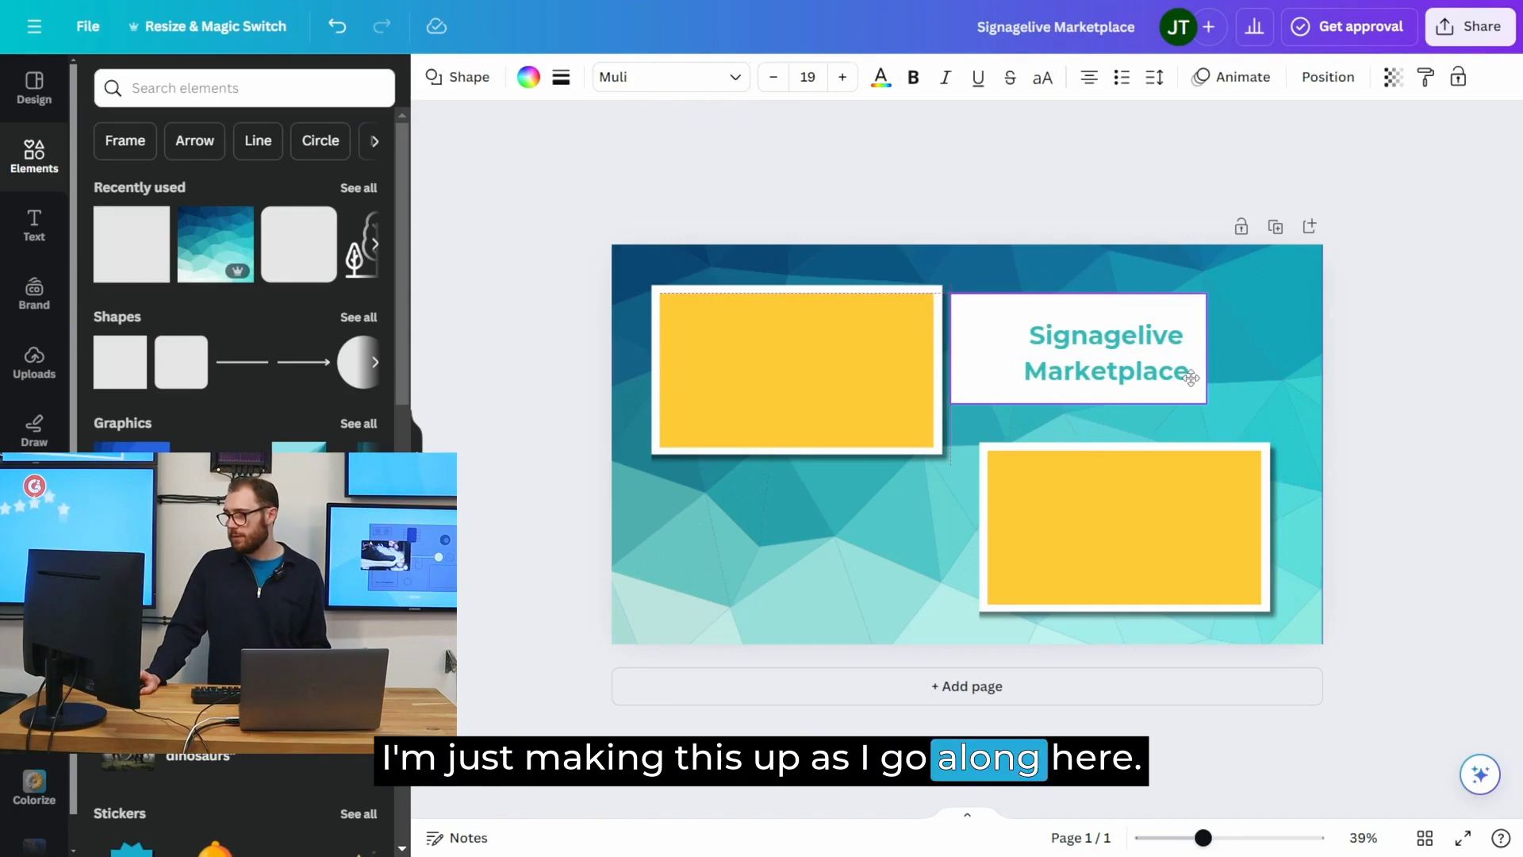
left_click_drag(1192, 378, 1200, 373)
left_click_drag(959, 348, 991, 347)
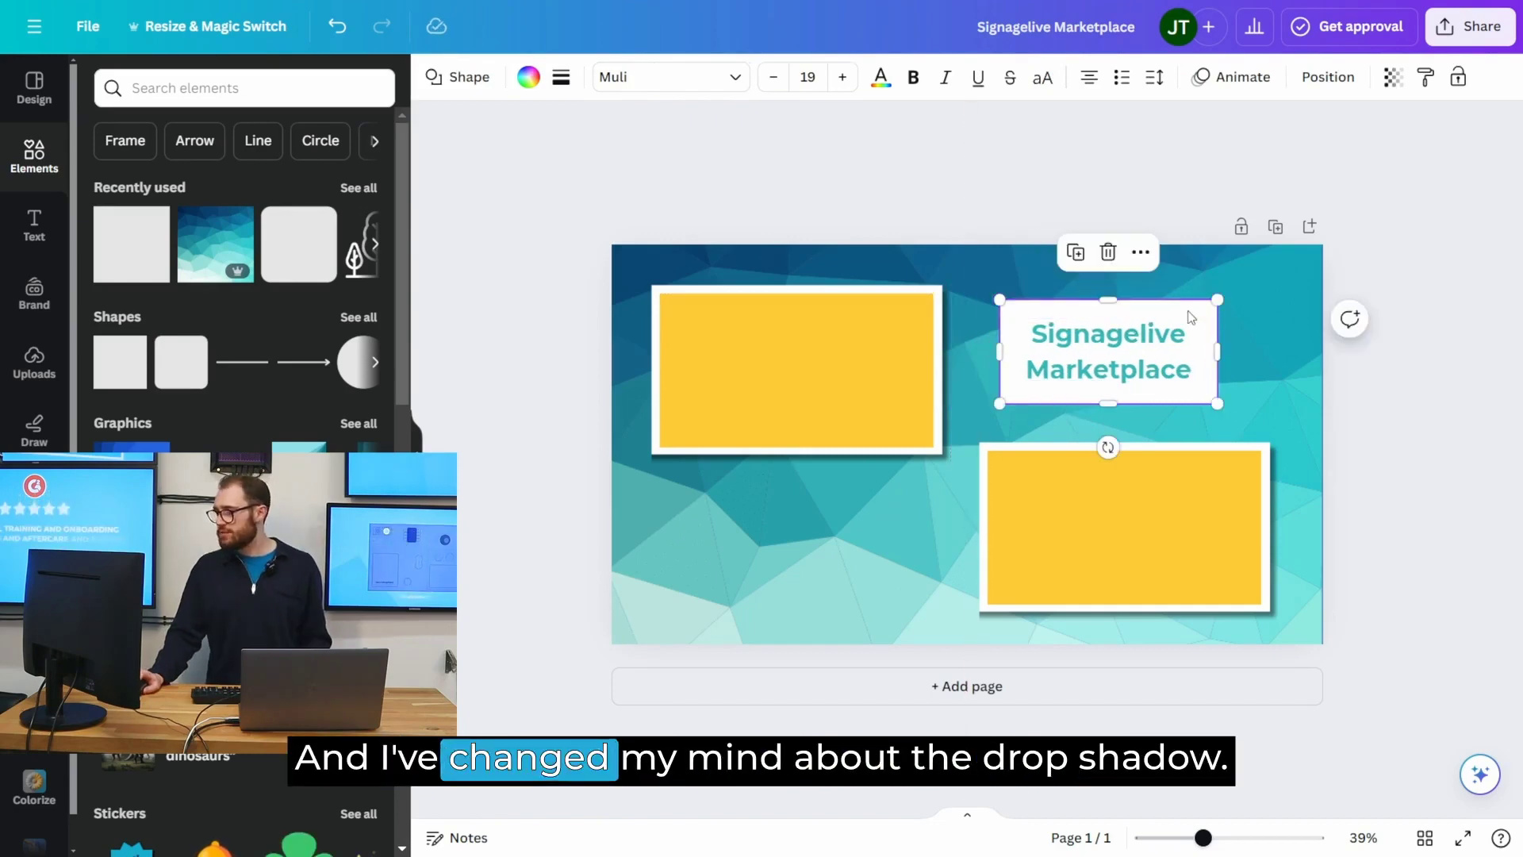
Step: Duplicate the white box behind the heading and recolour the copy black
left_click(1328, 77)
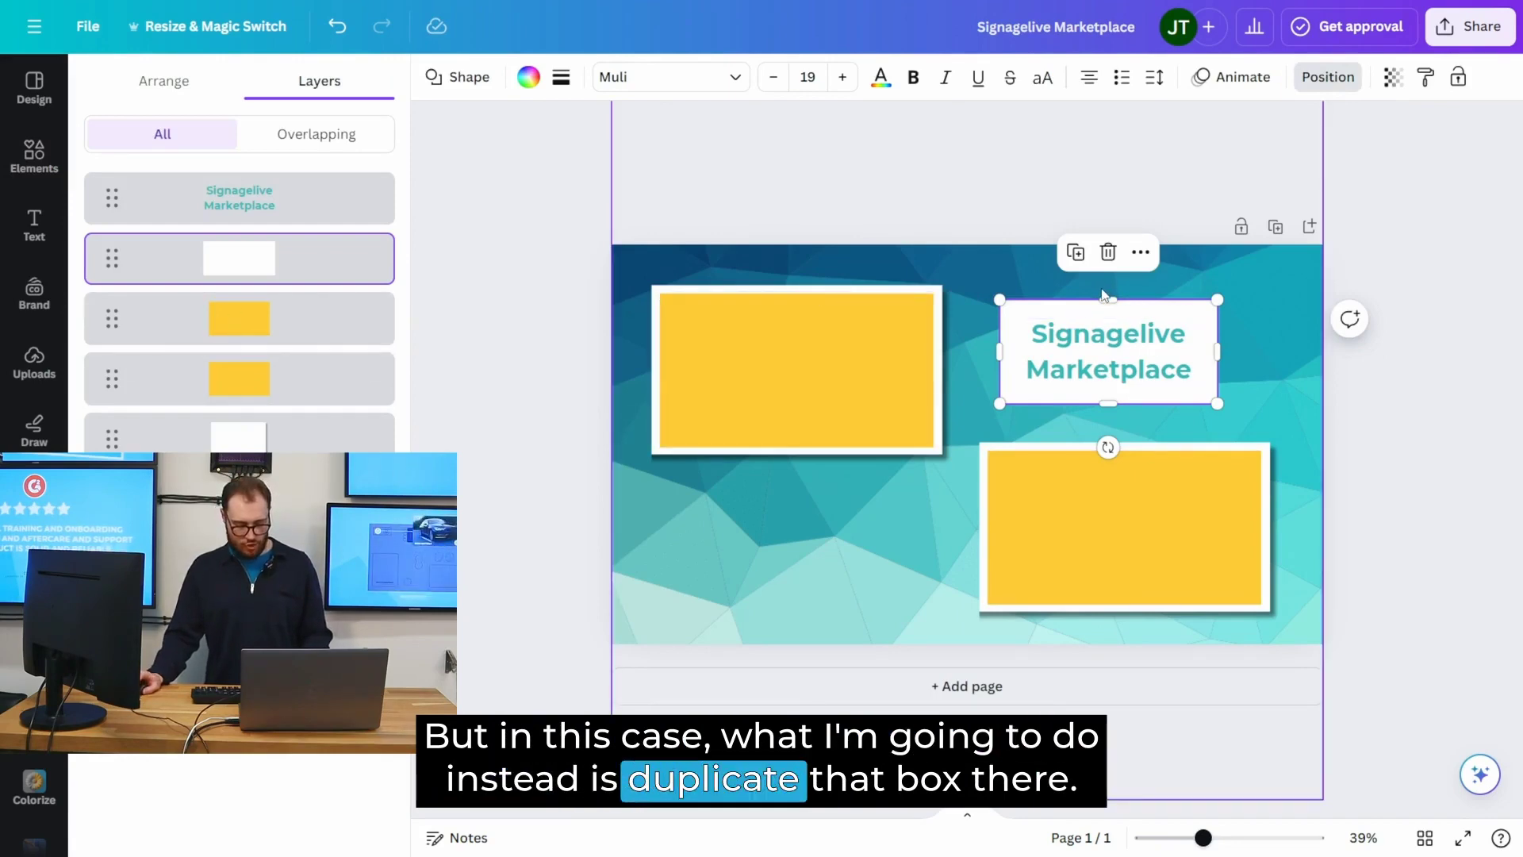
key("ctrl+d")
left_click_drag(1116, 361, 1136, 345)
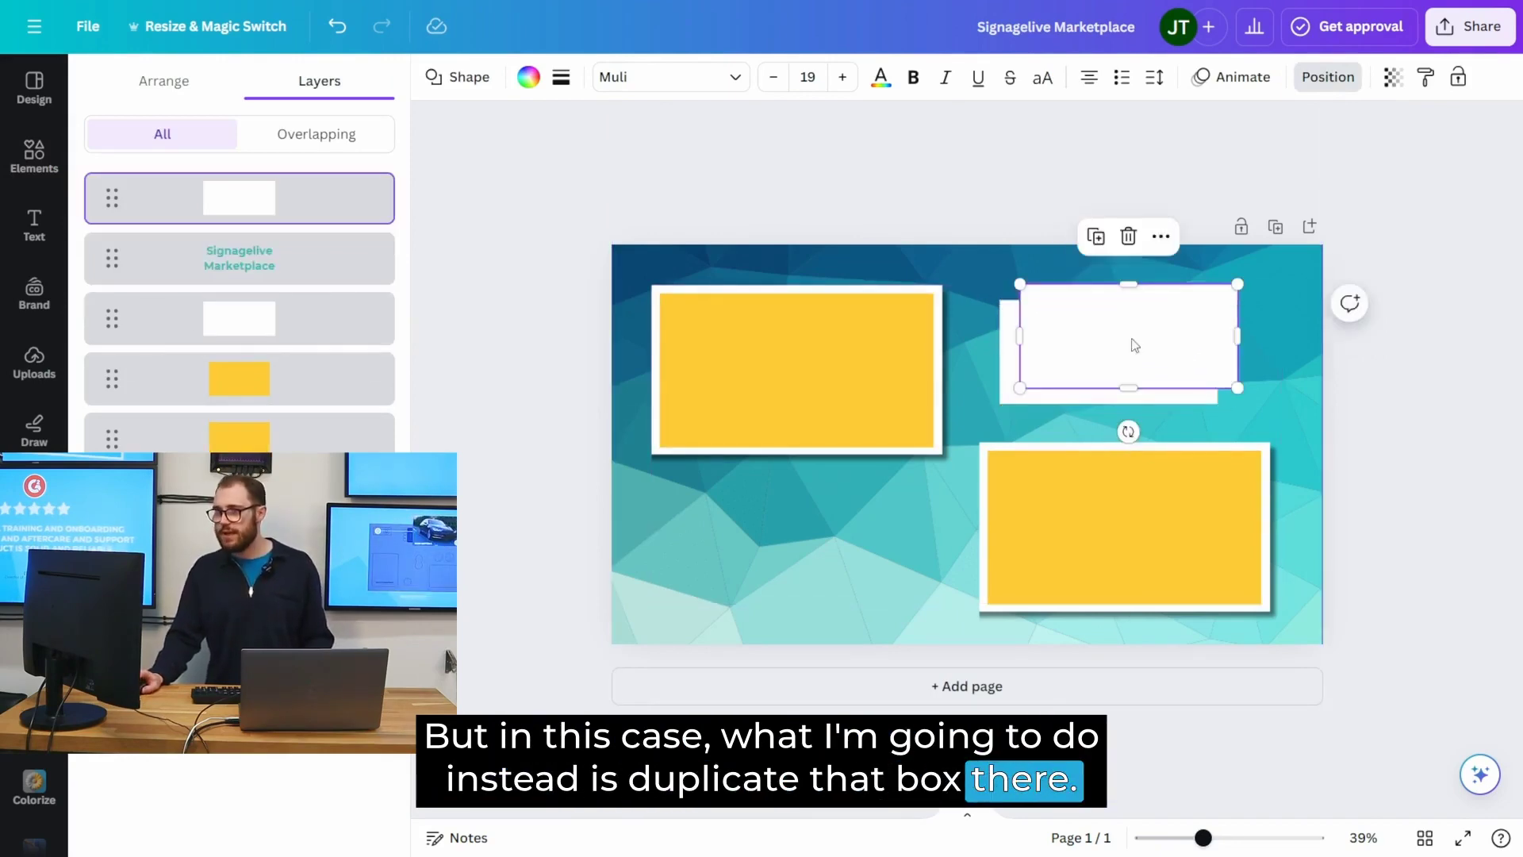
left_click(538, 78)
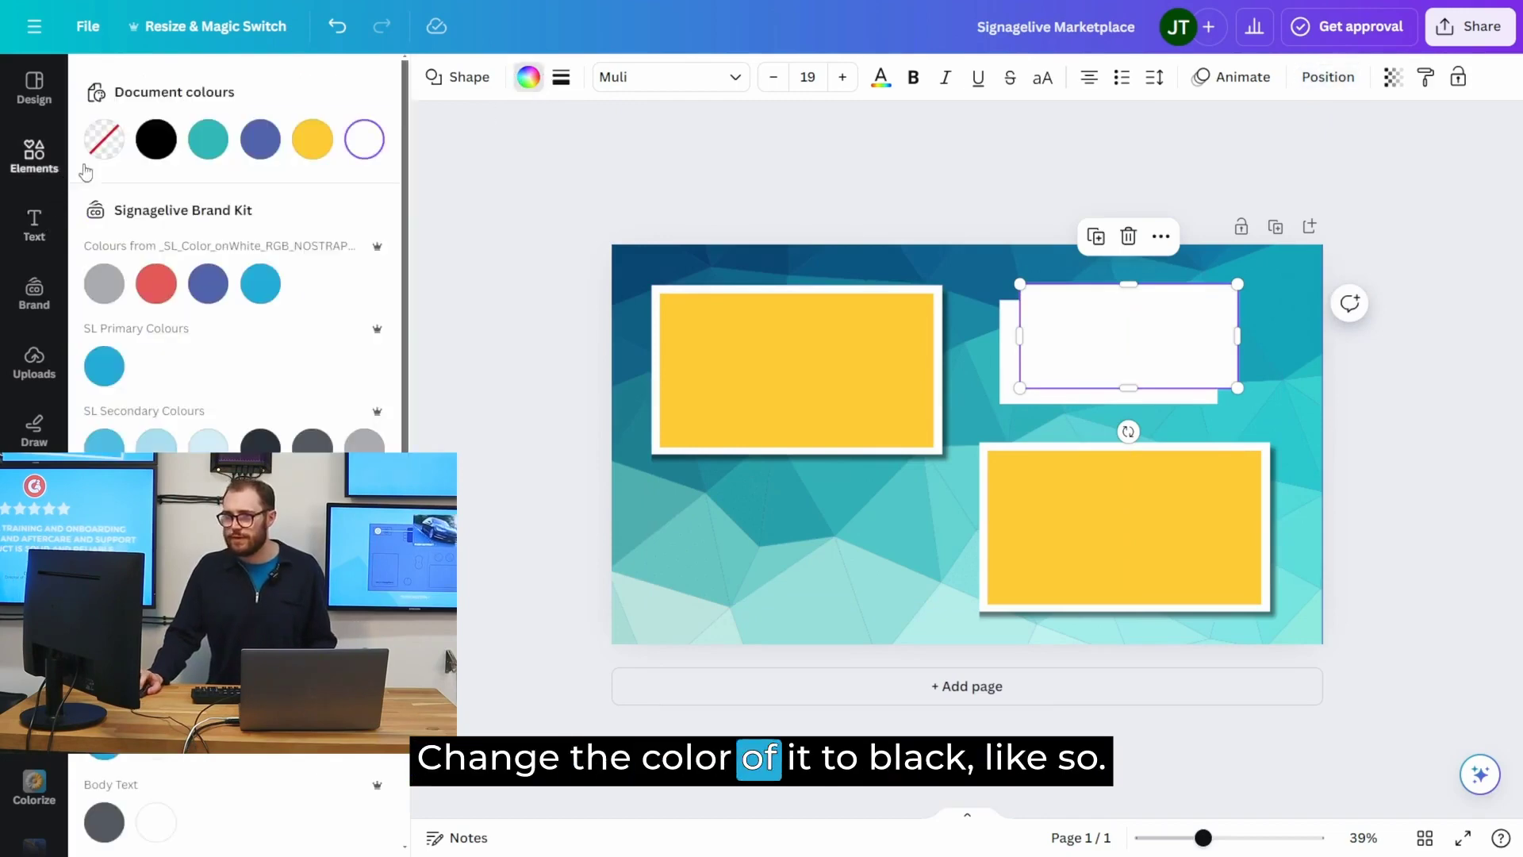
left_click(174, 141)
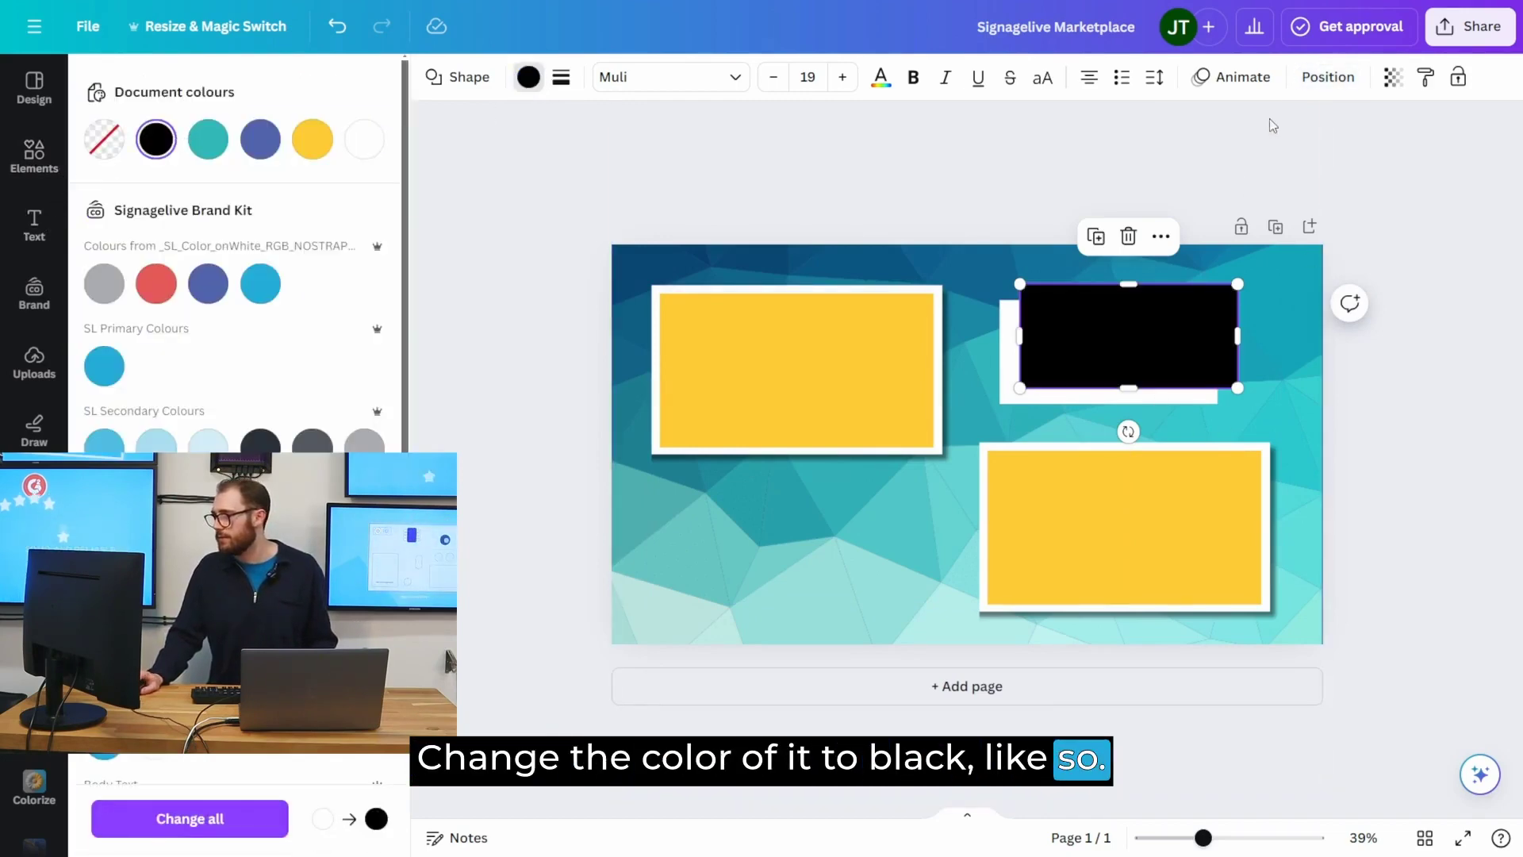
Step: Layer the black rectangle beneath the white heading box and offset it slightly downwards as a solid drop shadow
left_click(1328, 77)
left_click_drag(317, 196, 323, 342)
left_click_drag(1222, 301, 1215, 336)
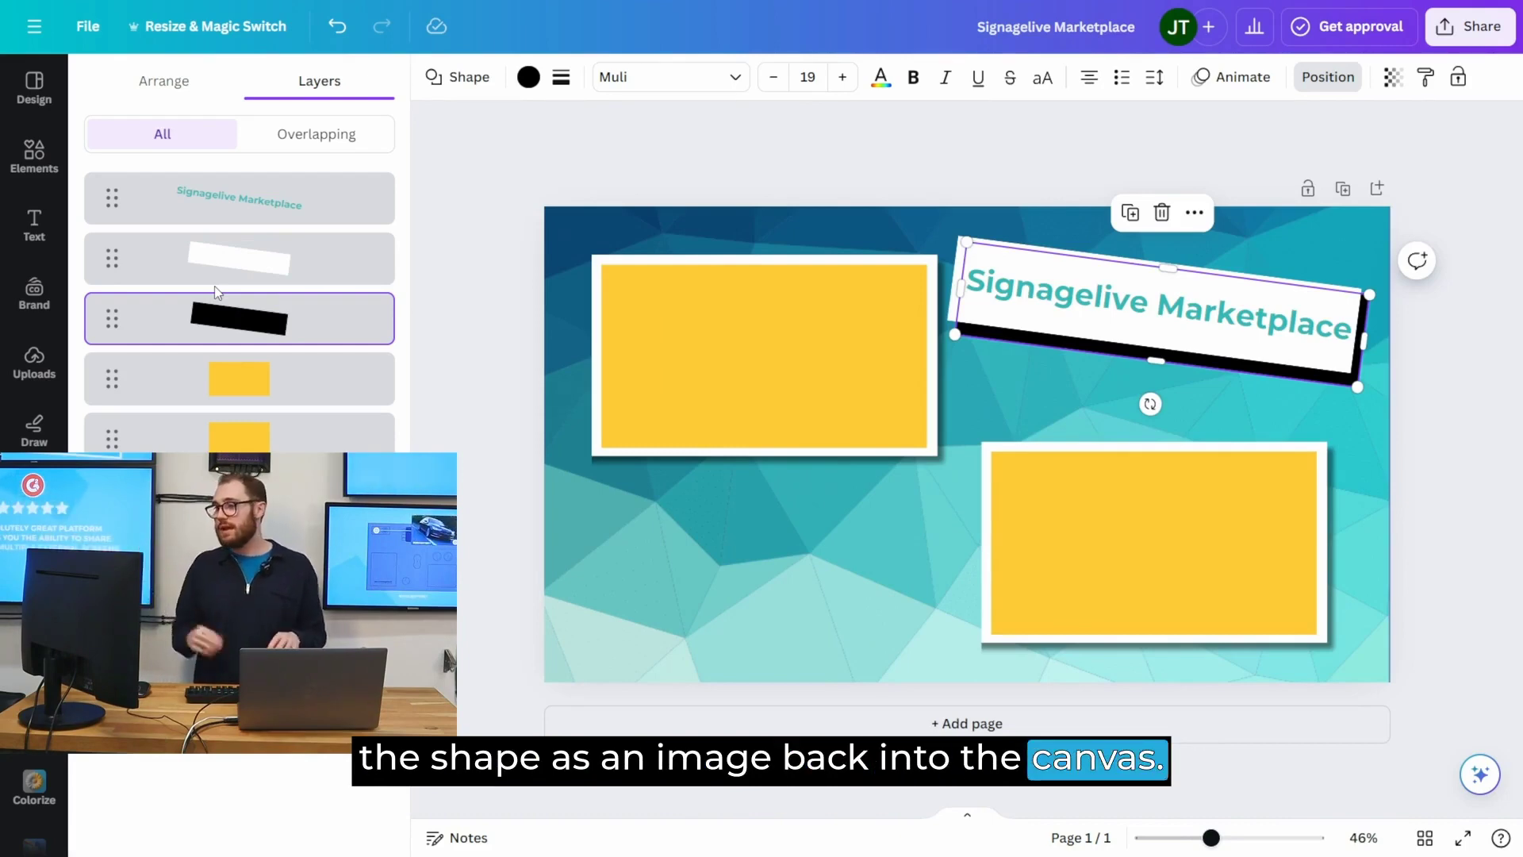
left_click(1437, 346)
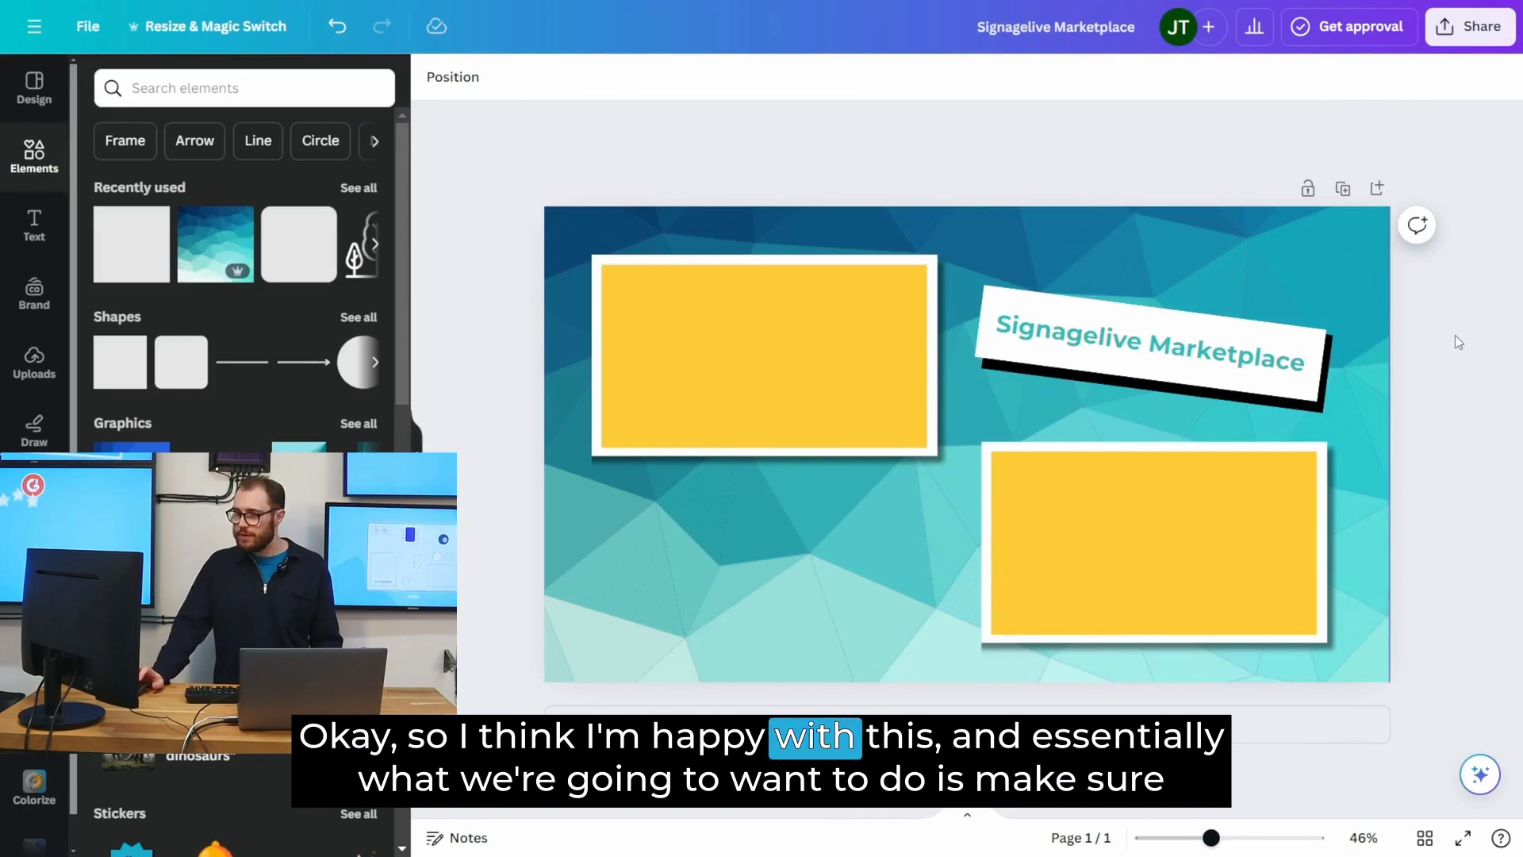
Step: Check the width, height, X and Y values of the lower-right yellow rectangle
left_click(655, 366)
left_click(1086, 486)
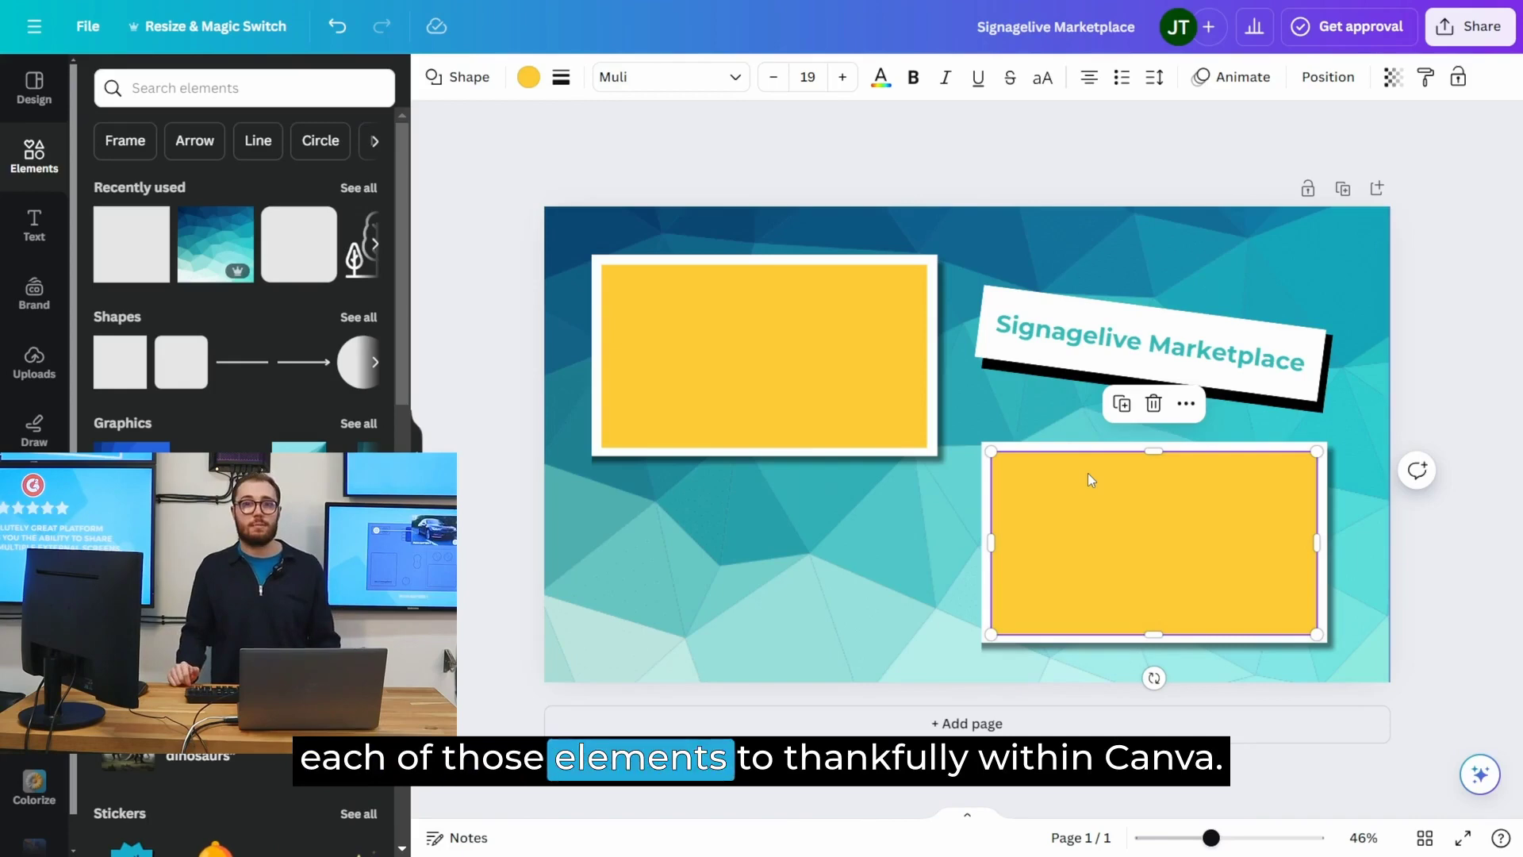
left_click(1450, 436)
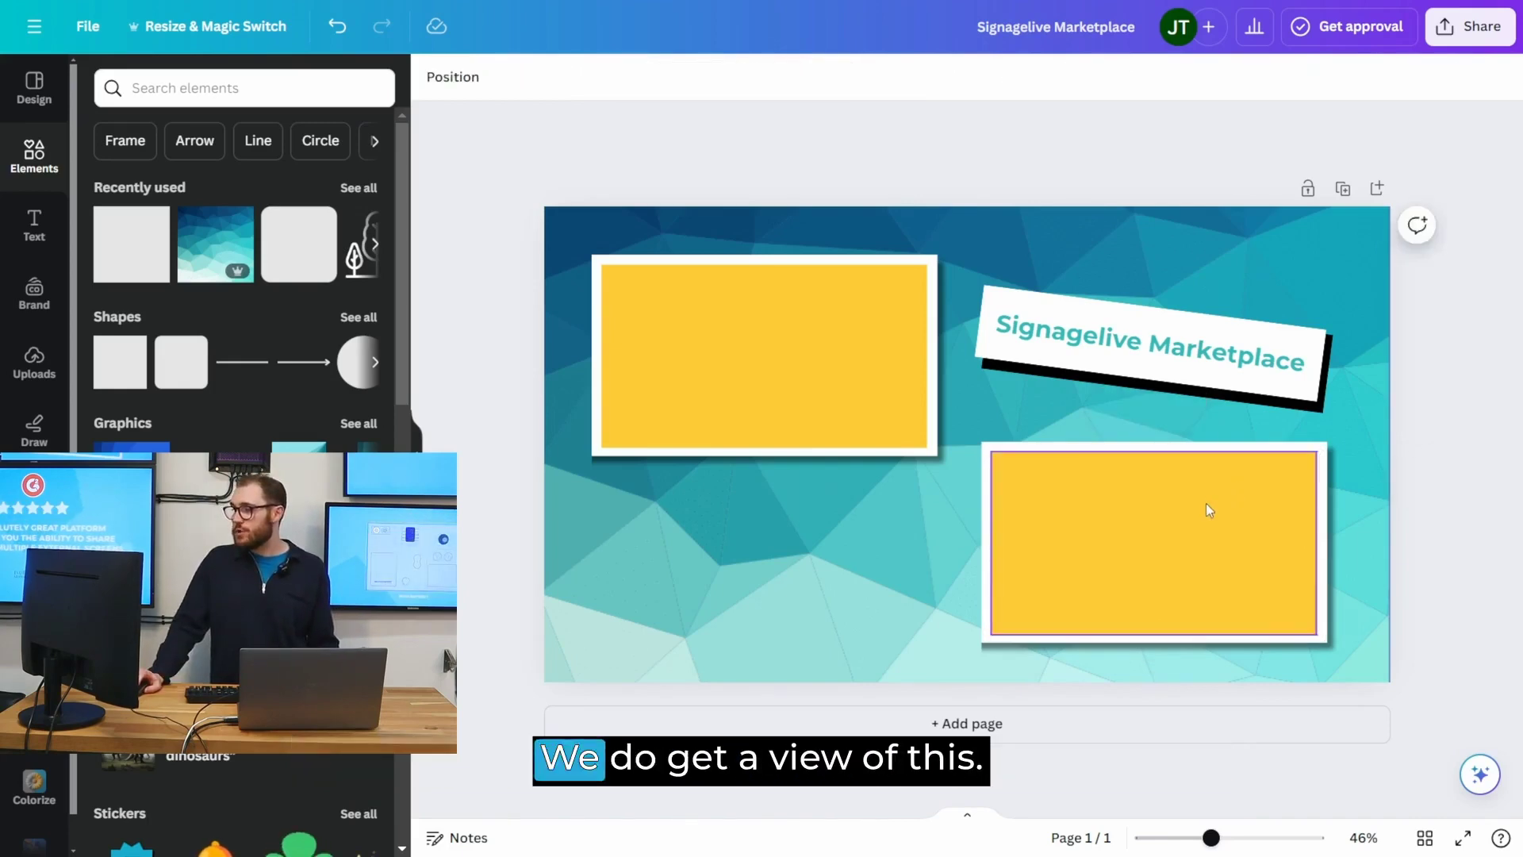
left_click(1206, 503)
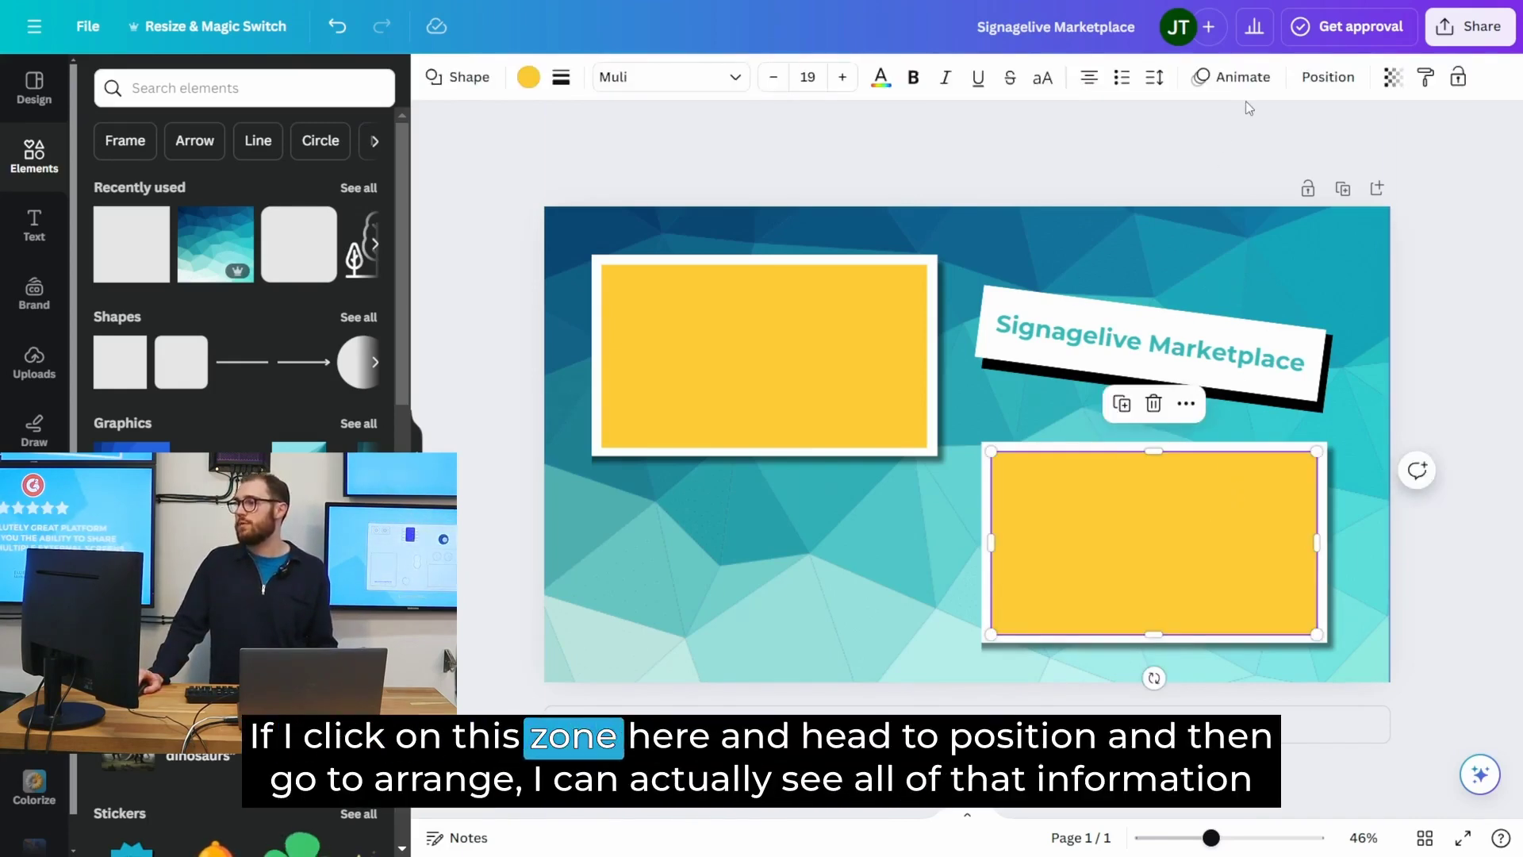
left_click(1328, 77)
left_click(182, 87)
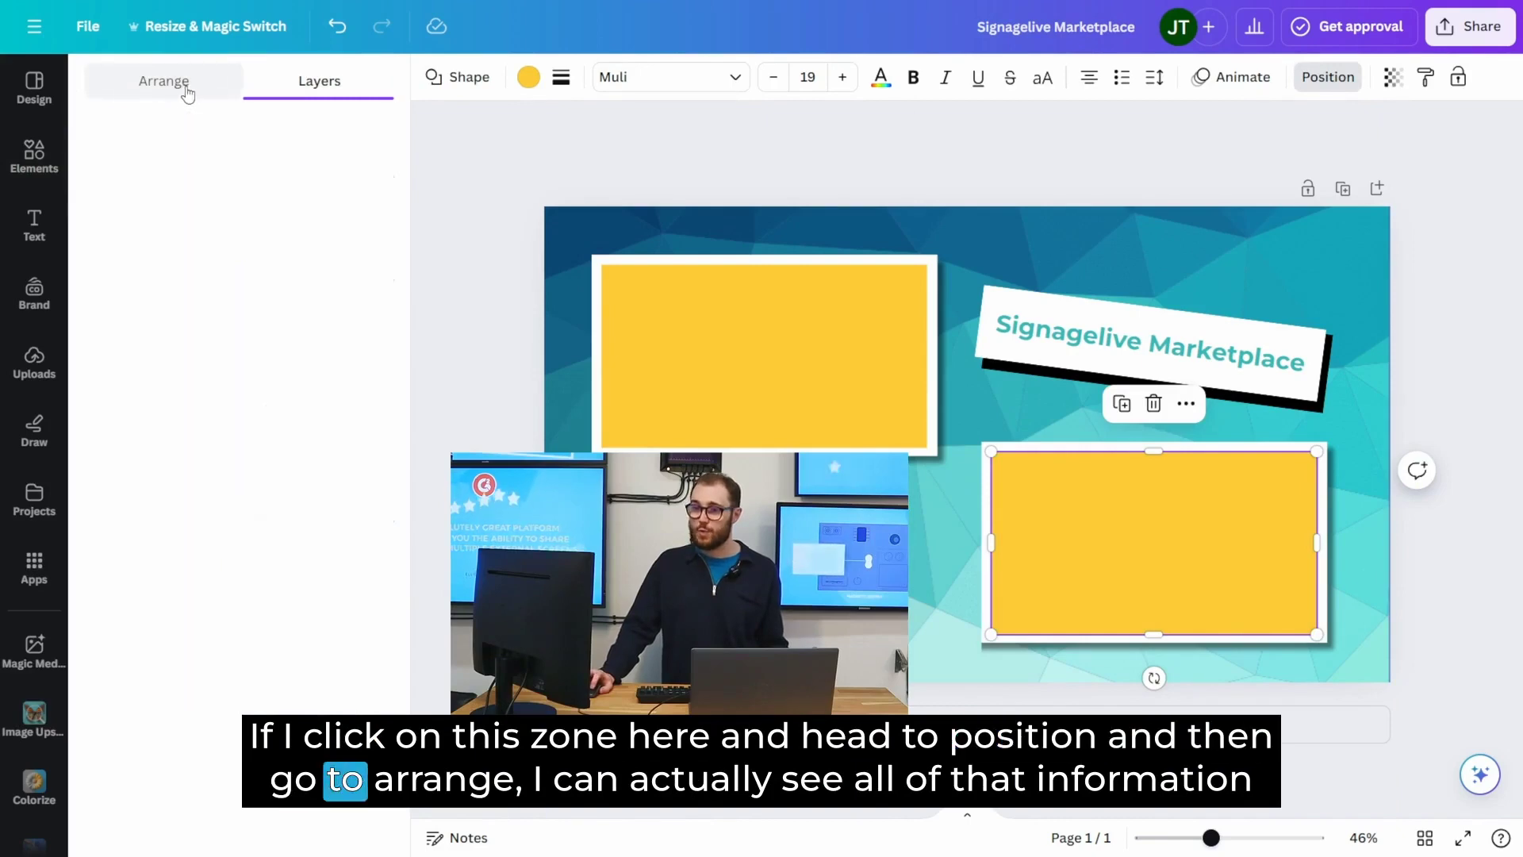
left_click(222, 435)
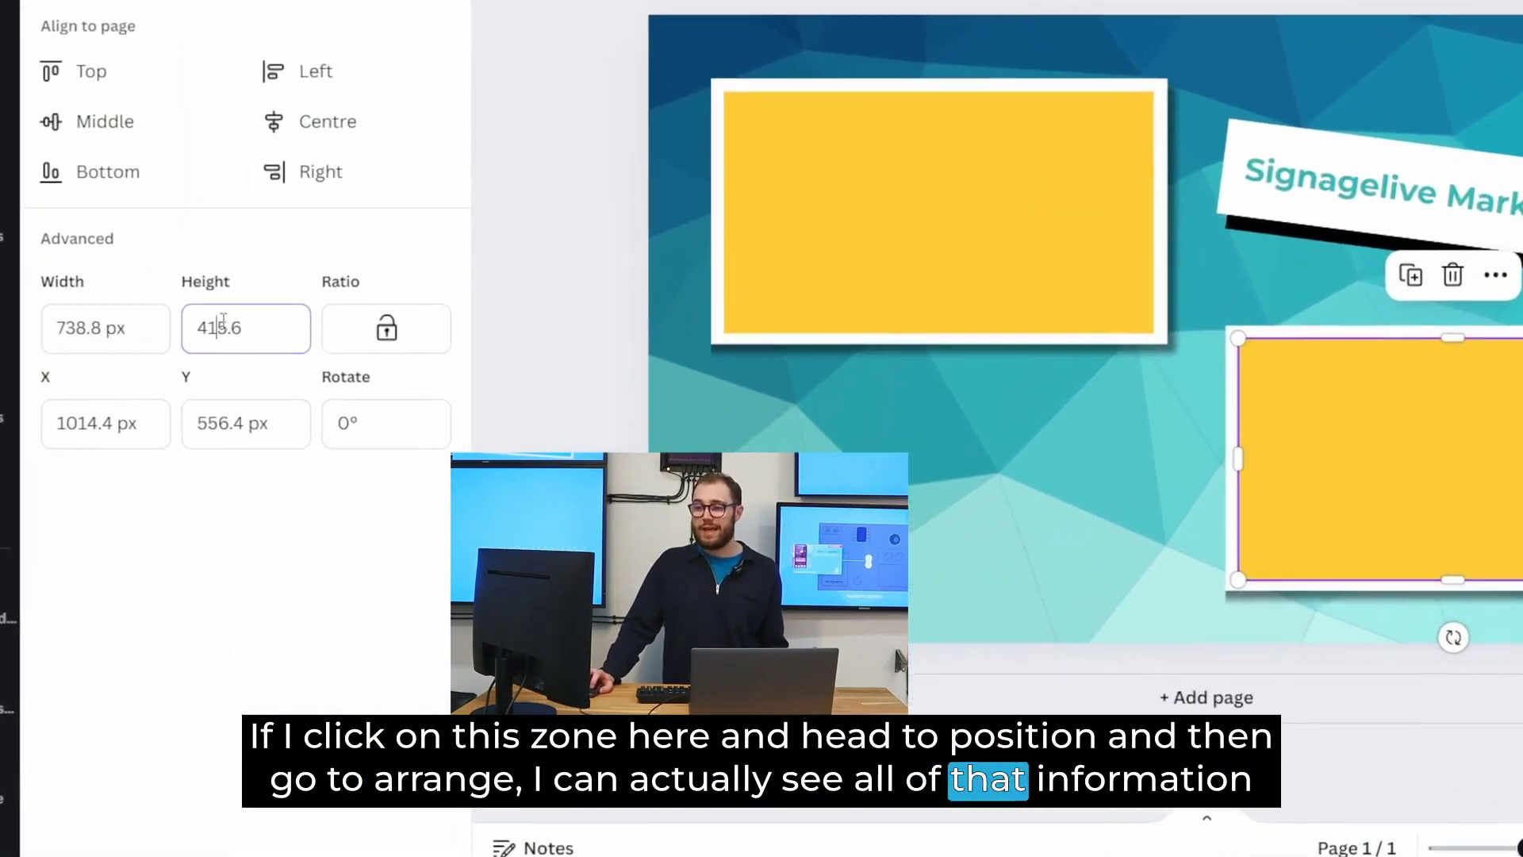
left_click(101, 422)
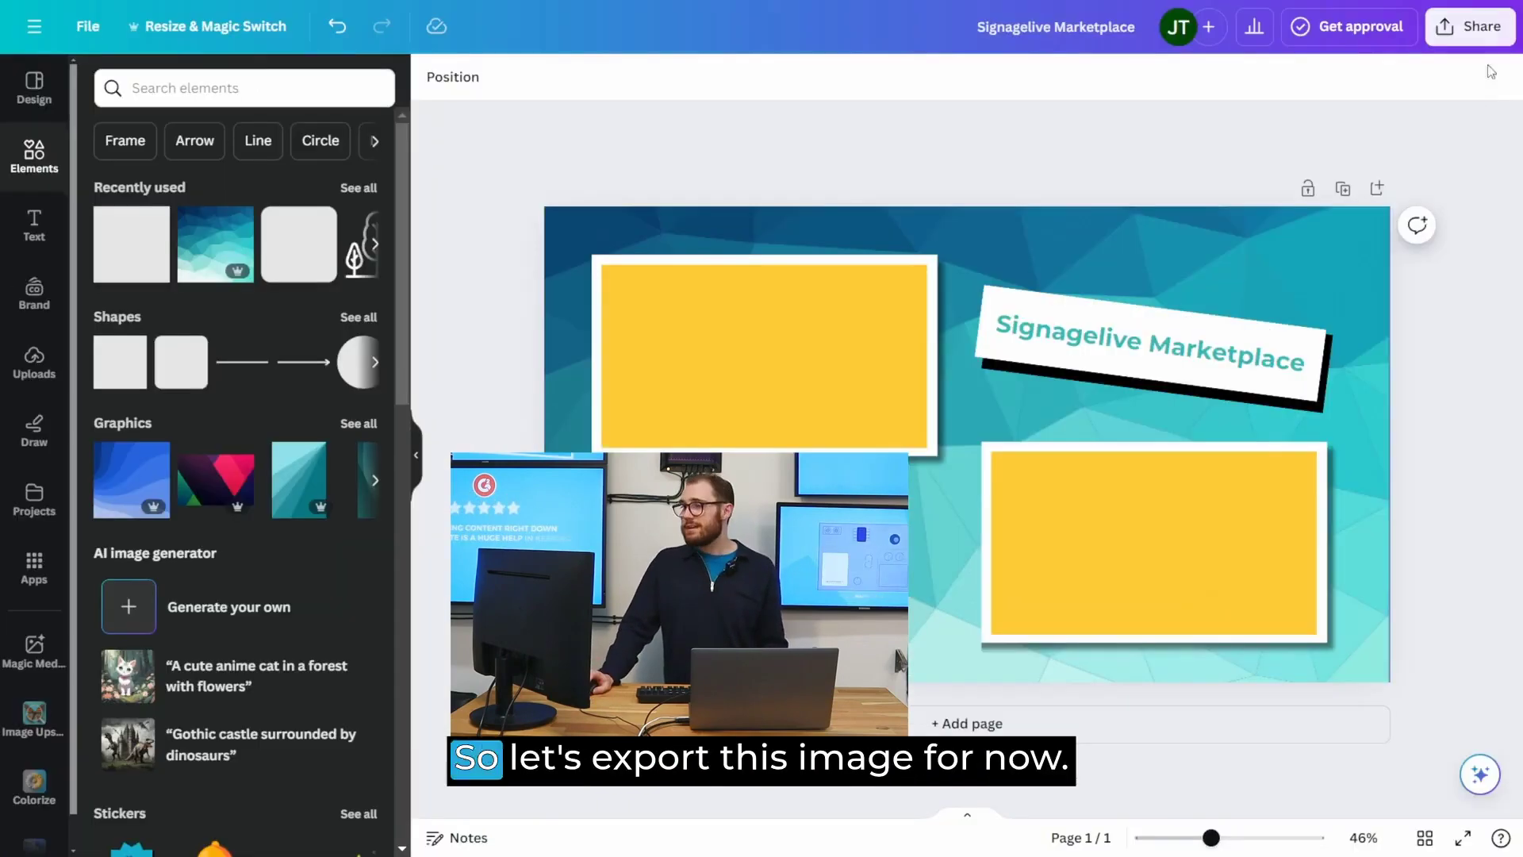
Step: Download the finished design as a PNG at 1920 × 1080 px
left_click(1472, 27)
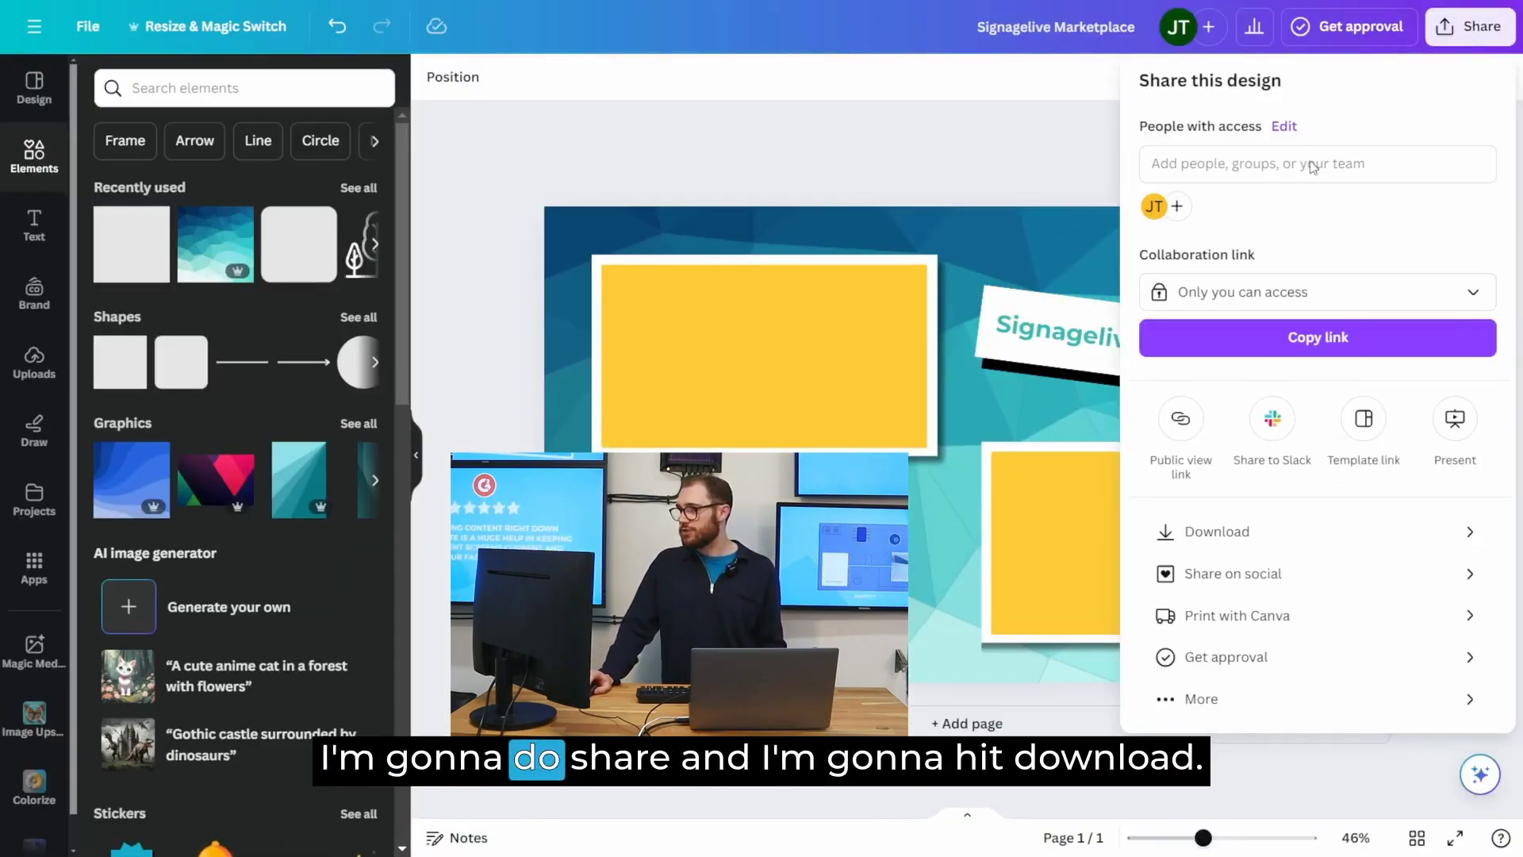
left_click(1214, 532)
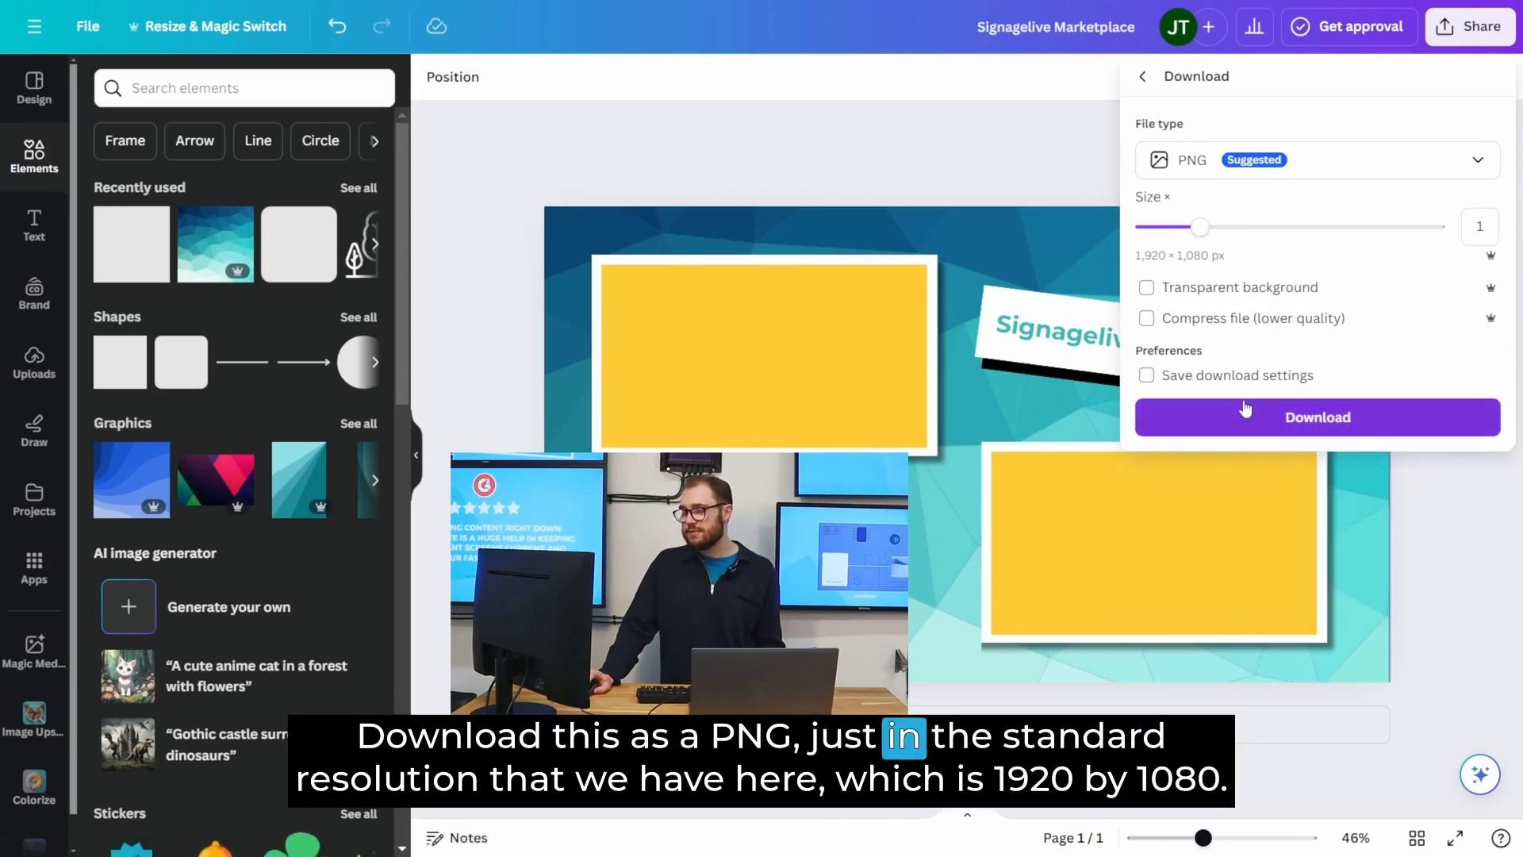
left_click(1246, 410)
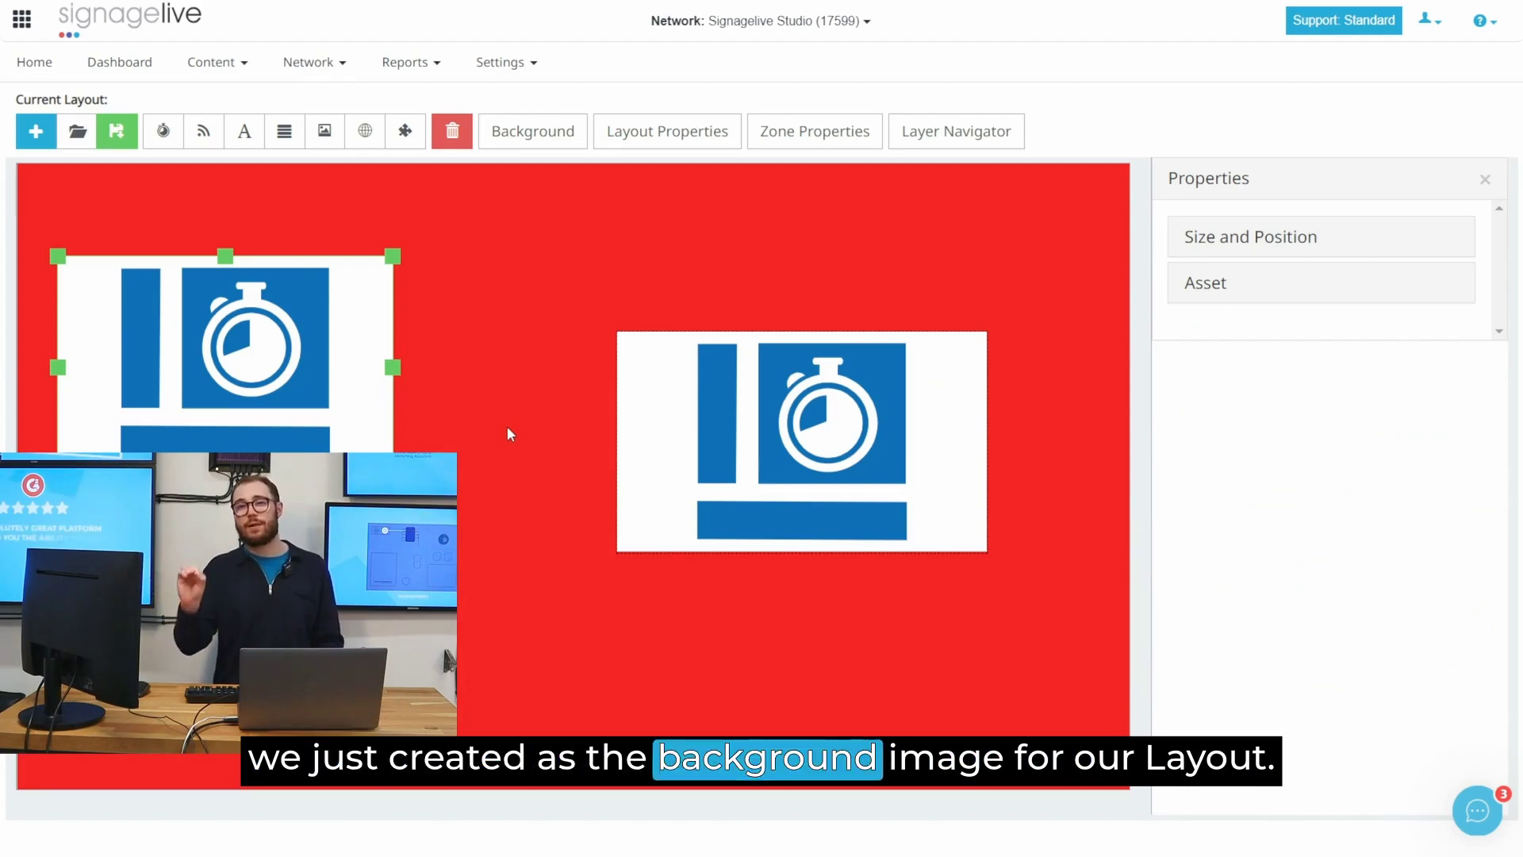
Step: Switch to the Signagelive layout editor and upload "Signagelive Marketplace.png" as a new asset for the layout's background image
left_click(512, 141)
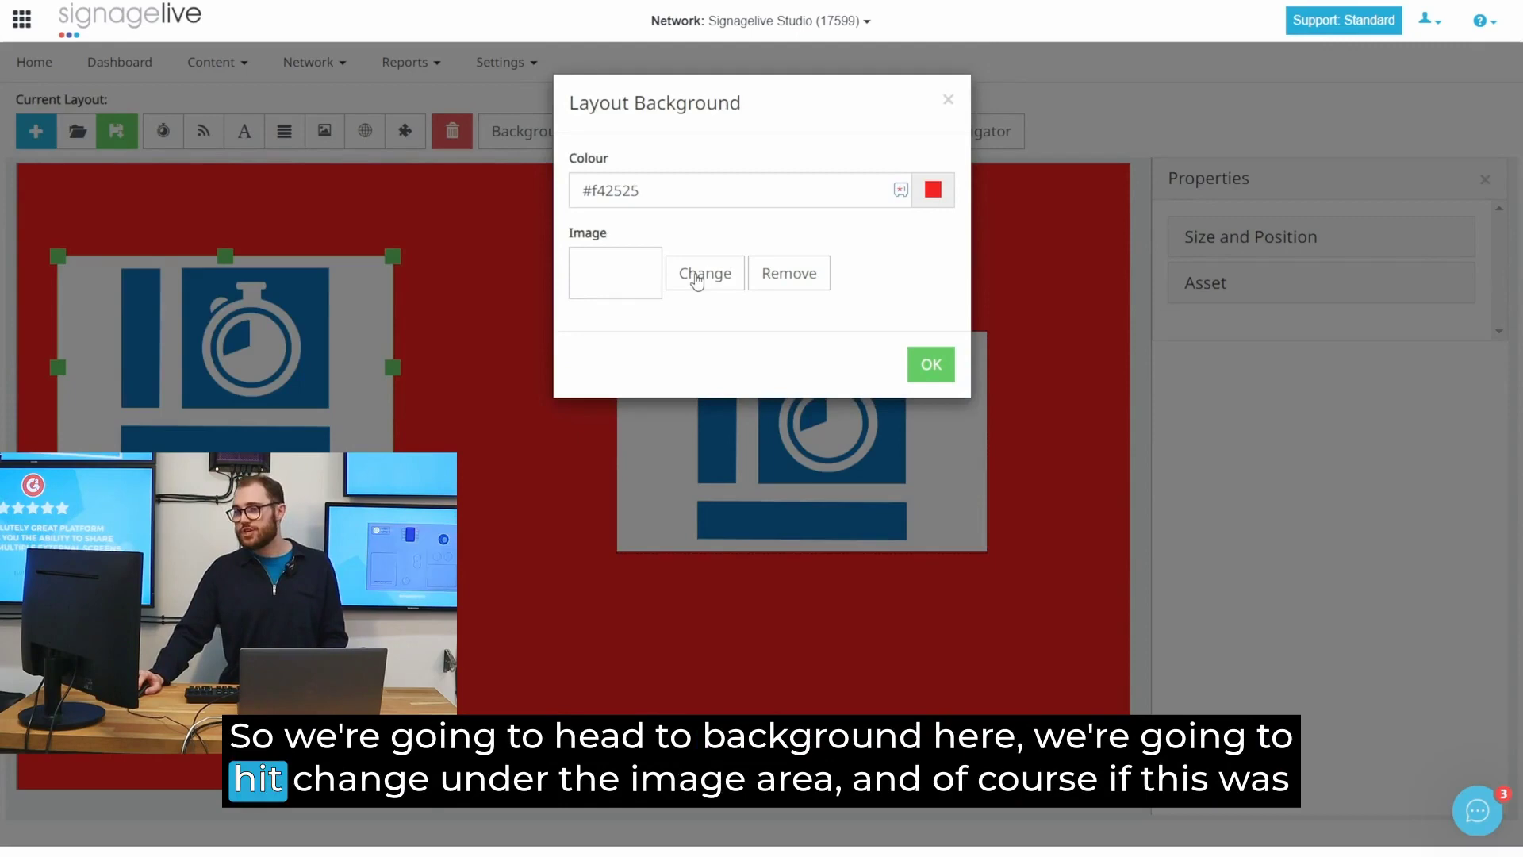
left_click(697, 278)
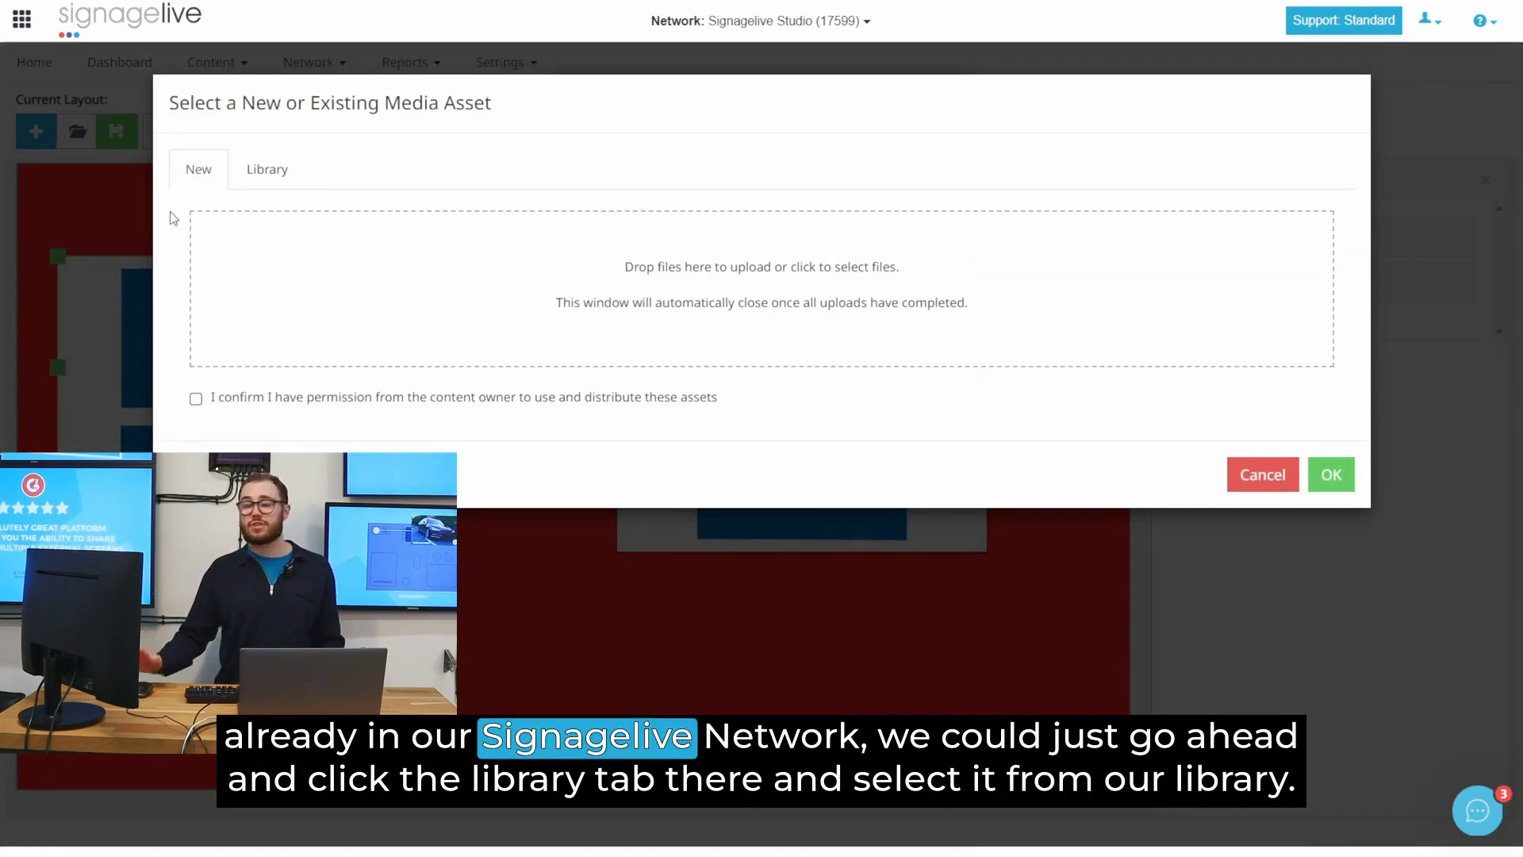
left_click(251, 181)
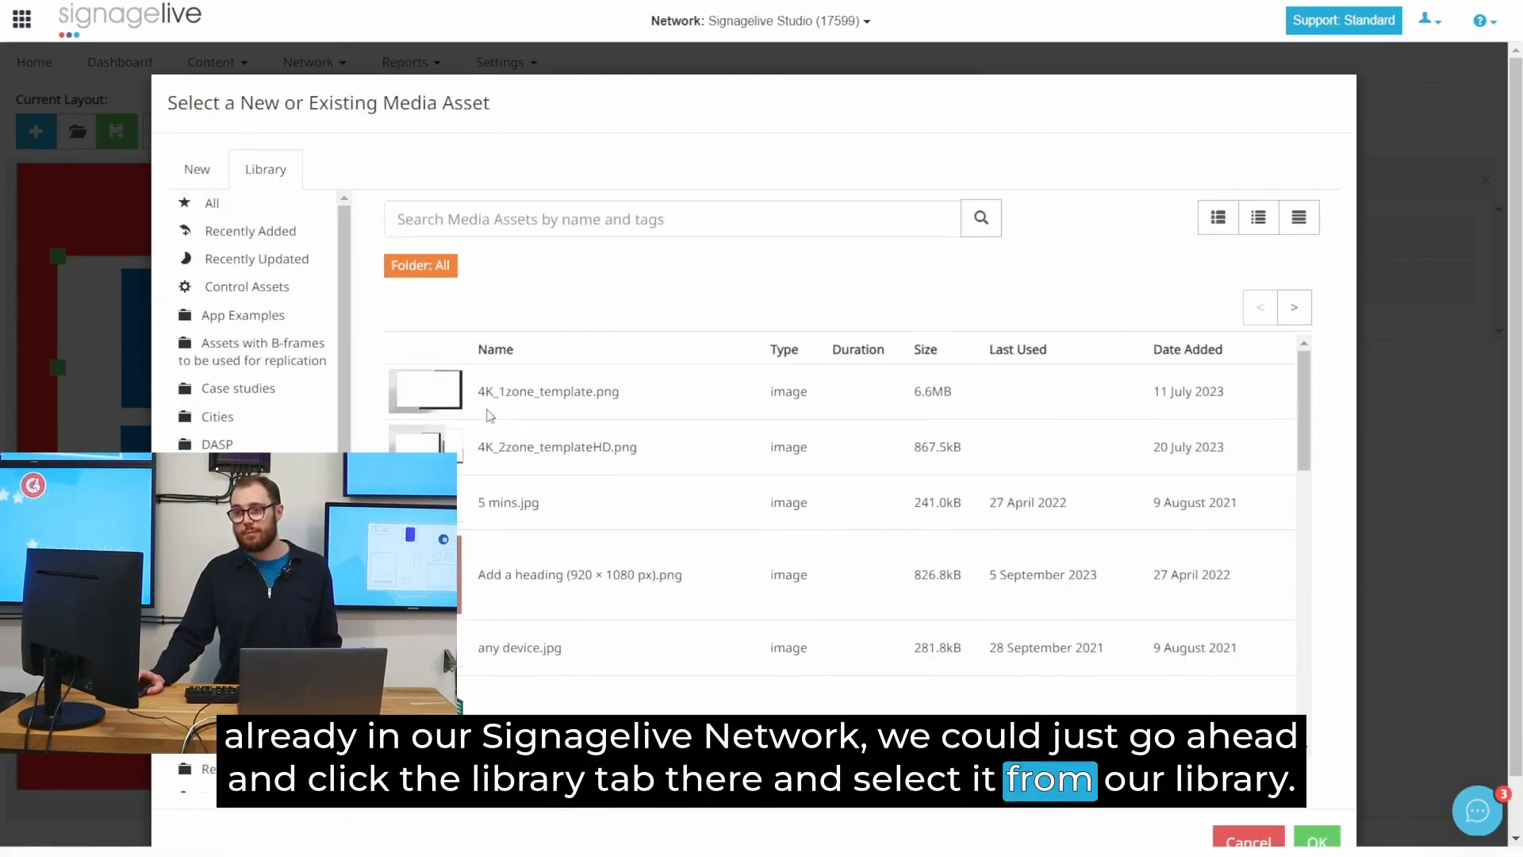
left_click(199, 164)
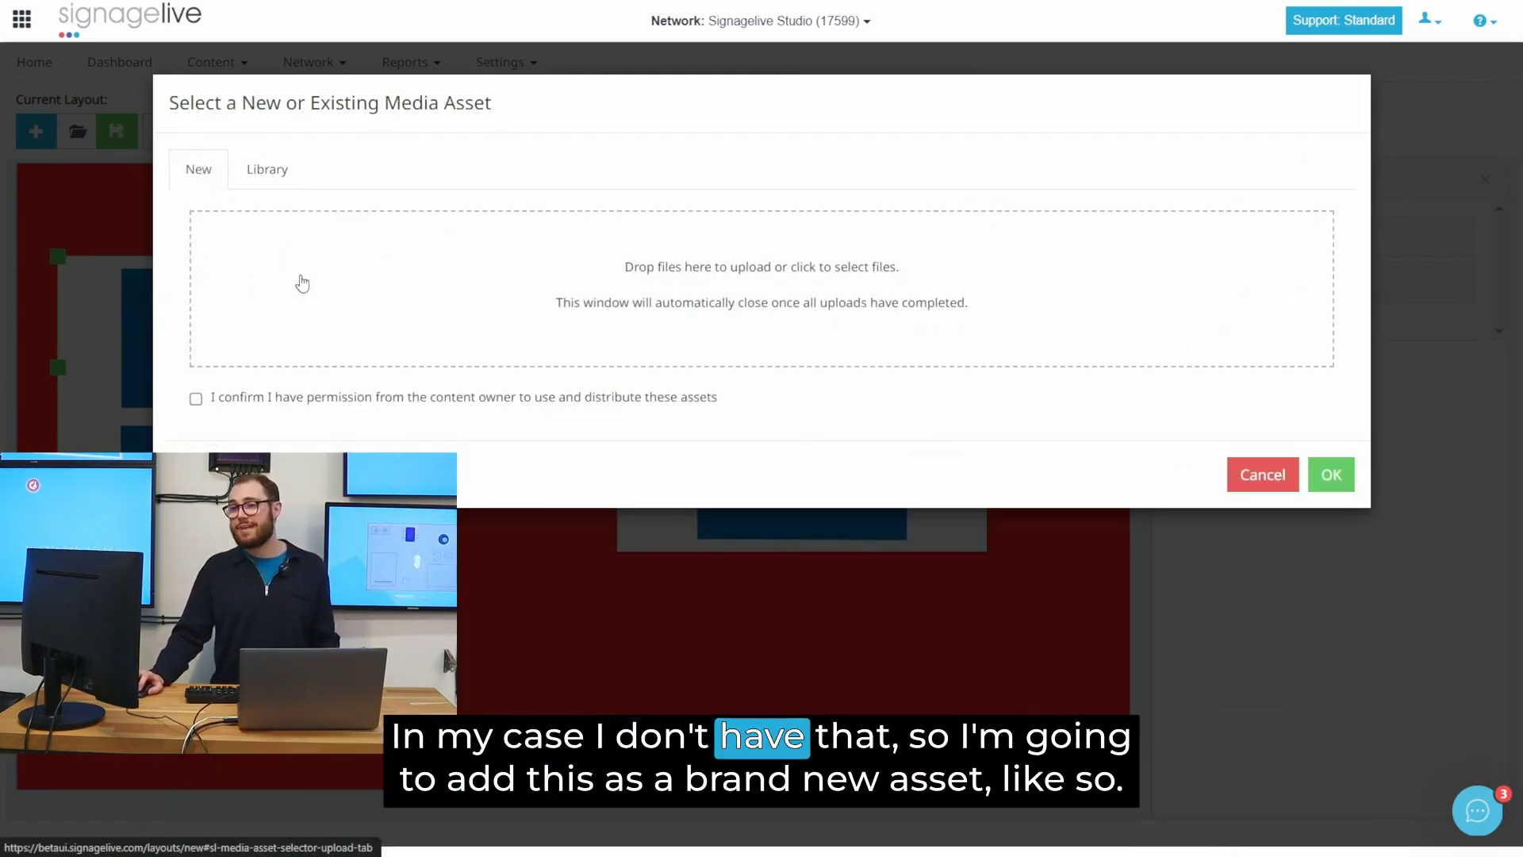
left_click(613, 269)
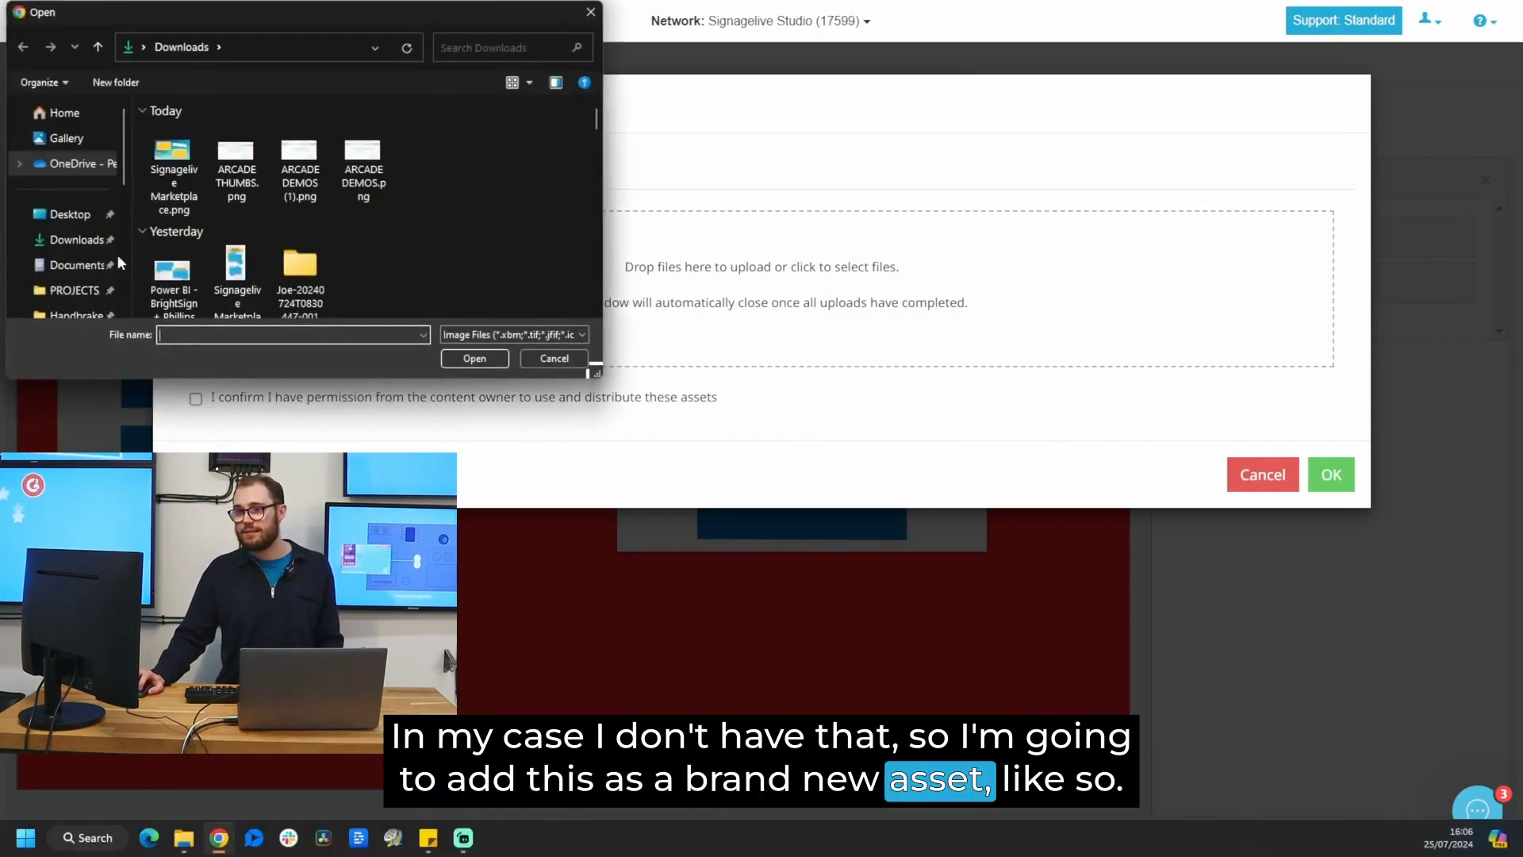
left_click(460, 357)
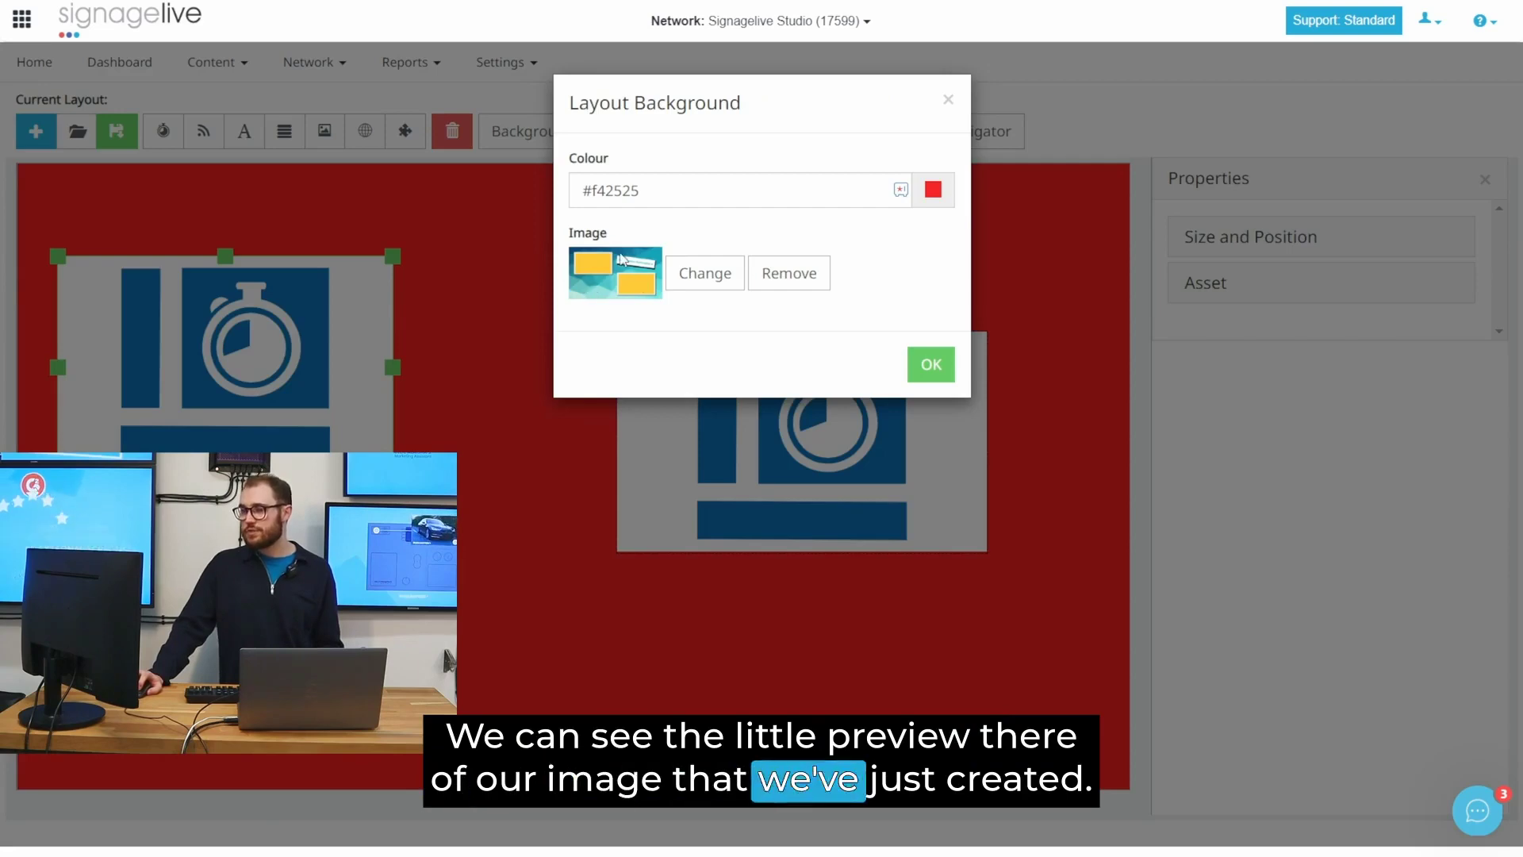
left_click(931, 364)
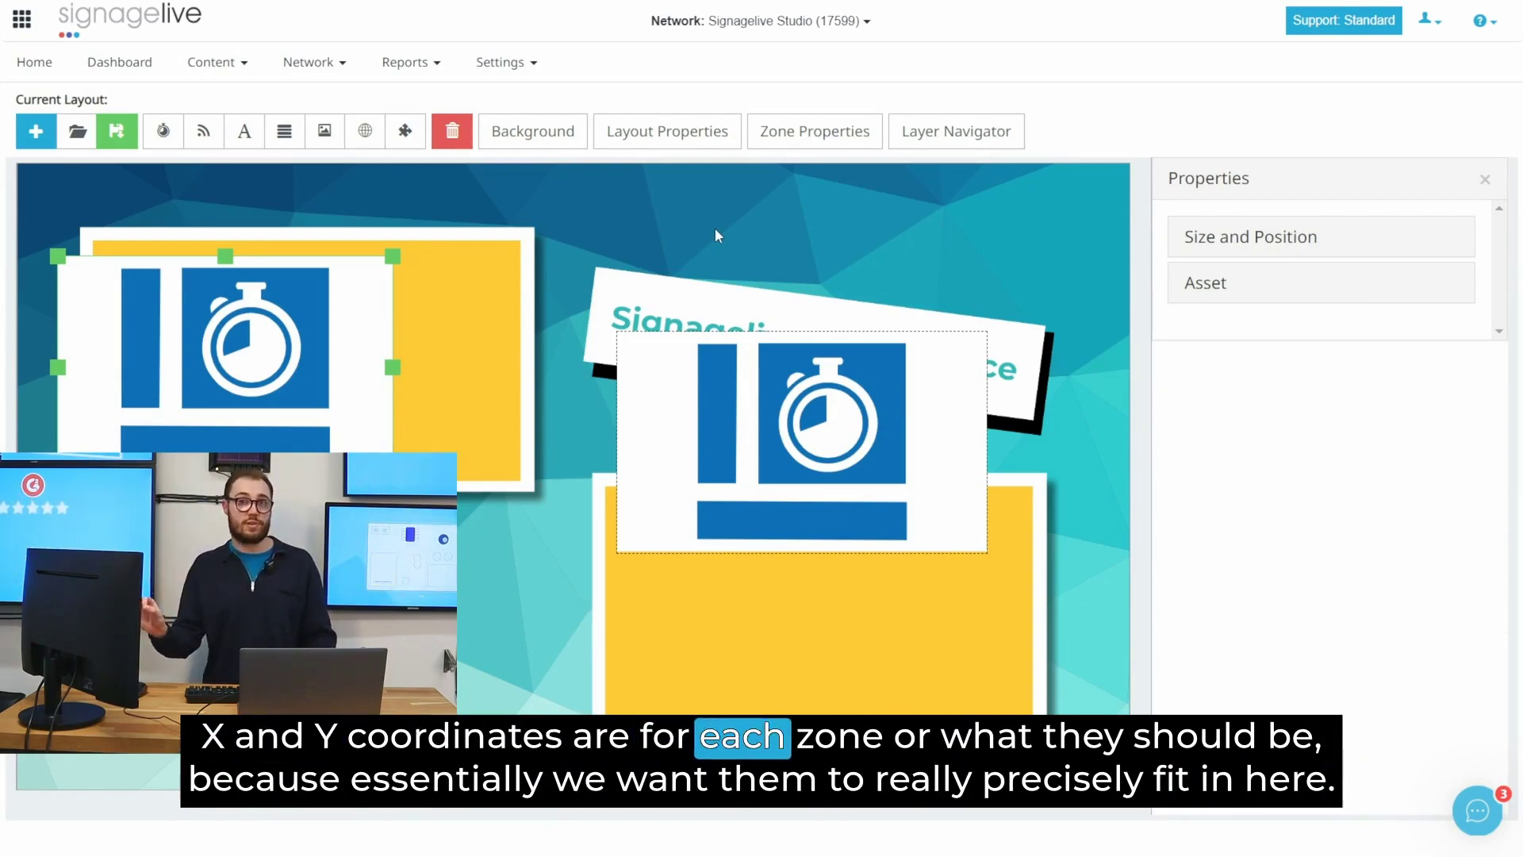
Step: Move the left schedulable zone onto the upper-left yellow frame and enlarge it to roughly cover the yellow area
left_click_drag(98, 368, 136, 352)
left_click_drag(423, 359, 520, 351)
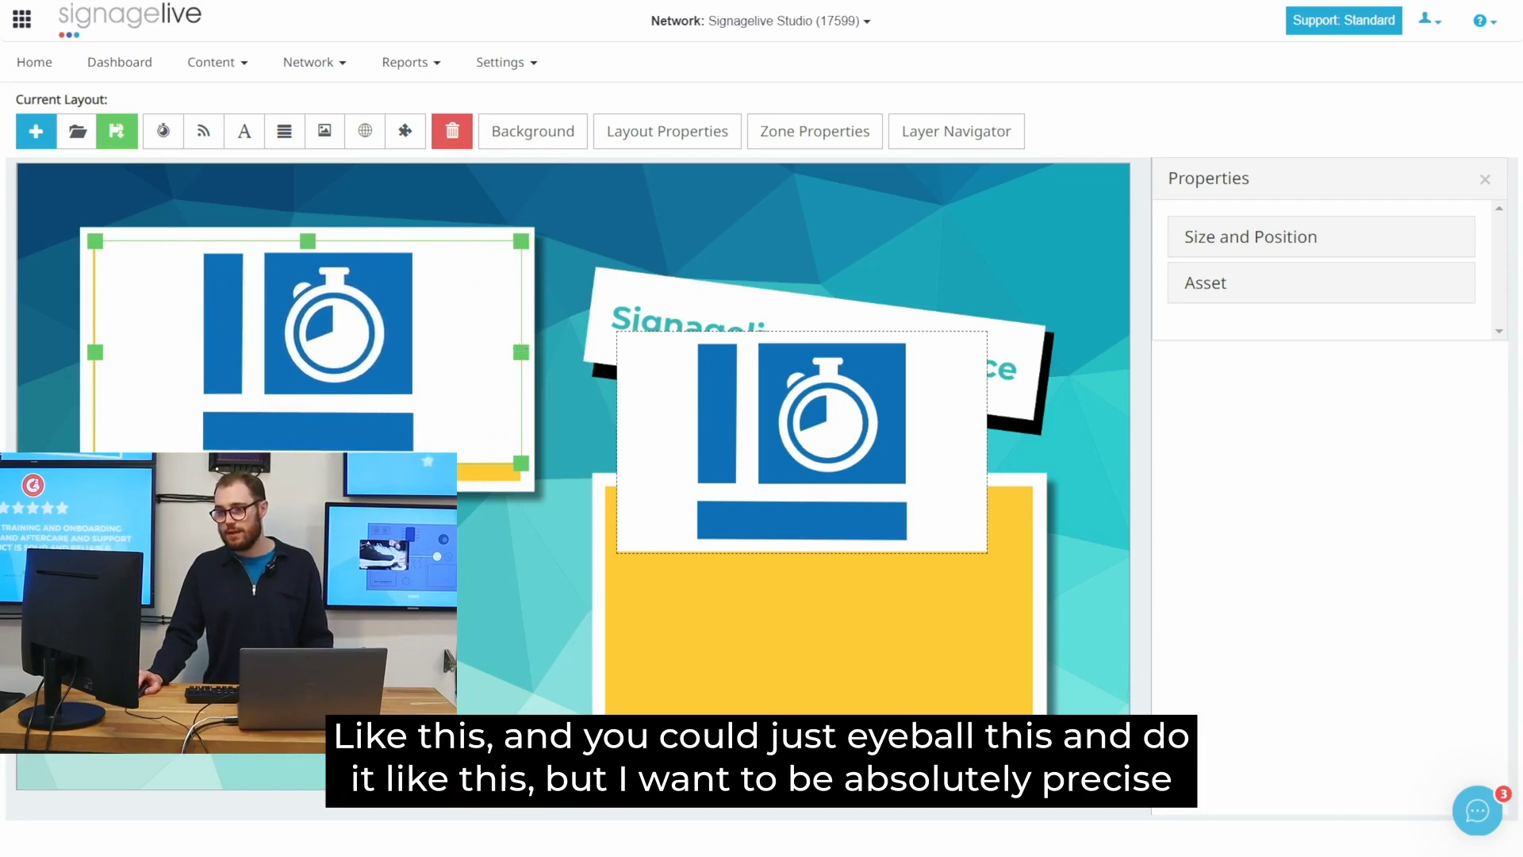
left_click_drag(521, 462, 521, 481)
Step: Move the right schedulable zone onto the lower-right yellow frame and widen it to match the yellow area
left_click_drag(796, 449, 782, 600)
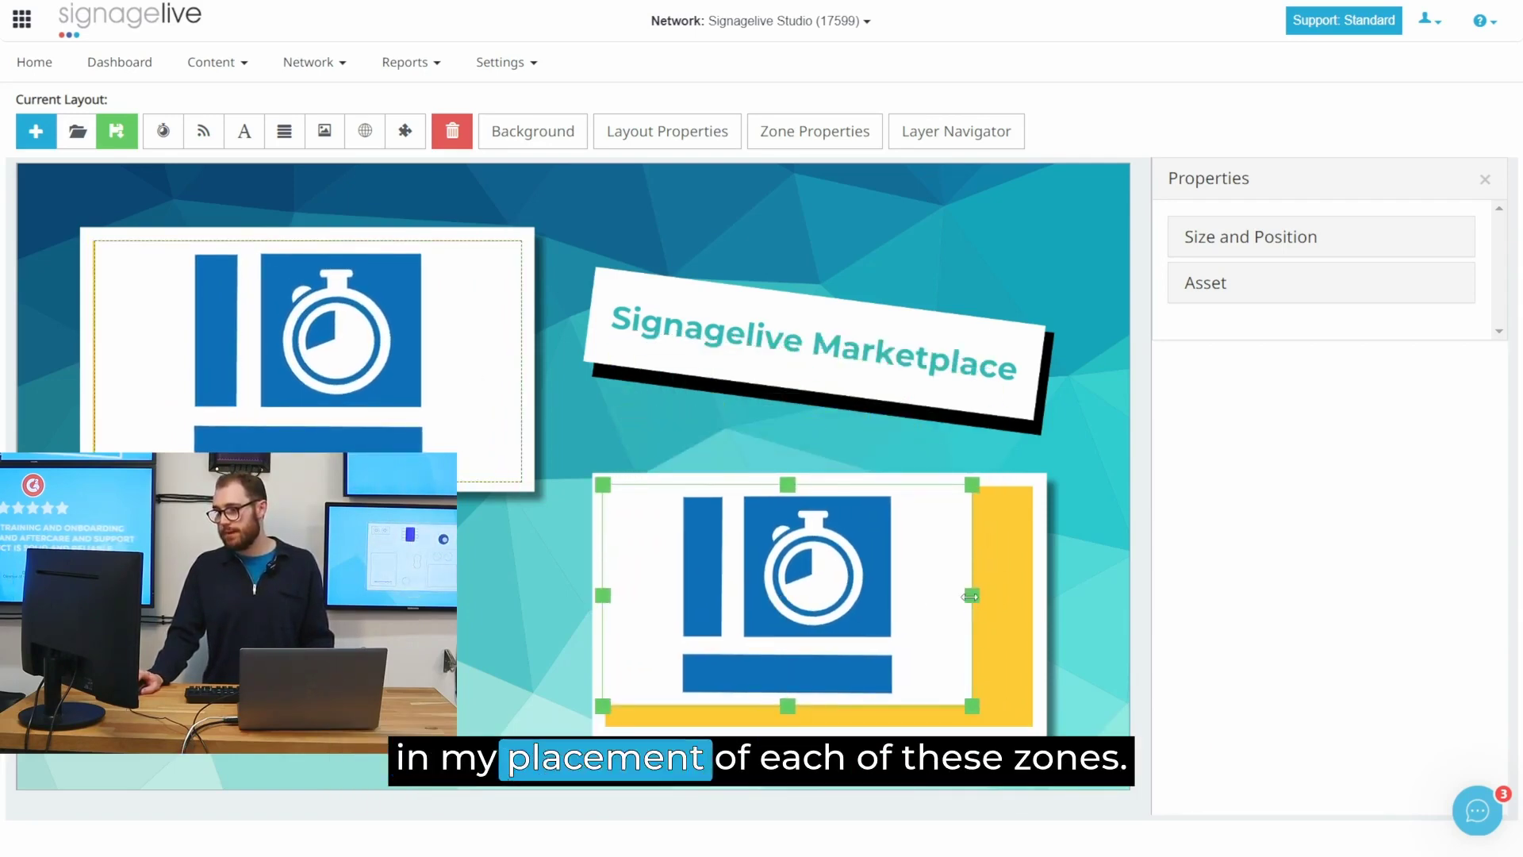
left_click_drag(969, 596, 1030, 596)
left_click_drag(753, 657, 755, 677)
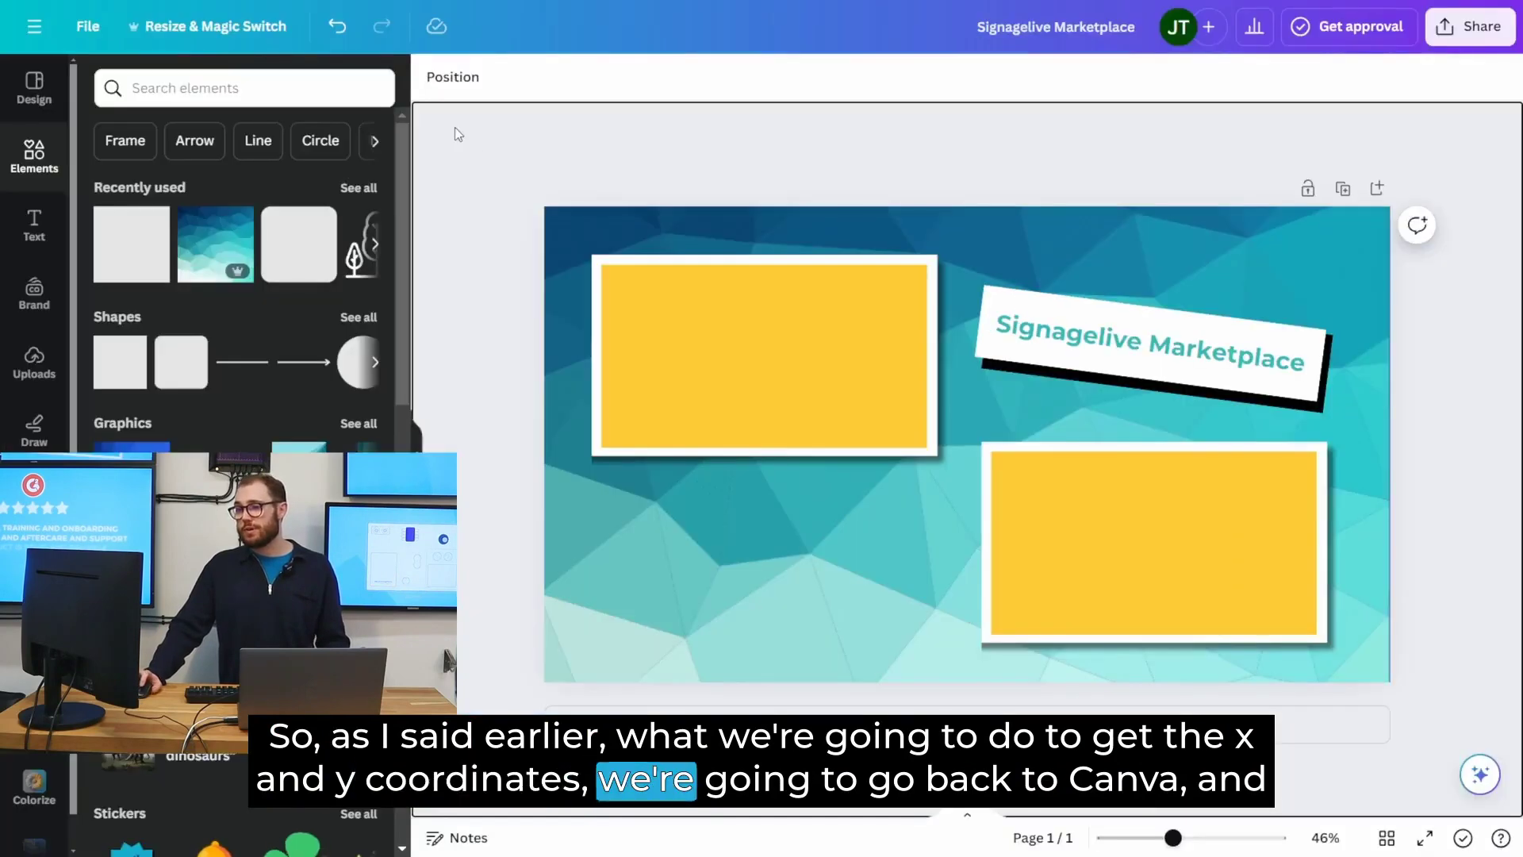
Step: Switch back to Canva and look up the size and position of the upper-left yellow rectangle
left_click(735, 345)
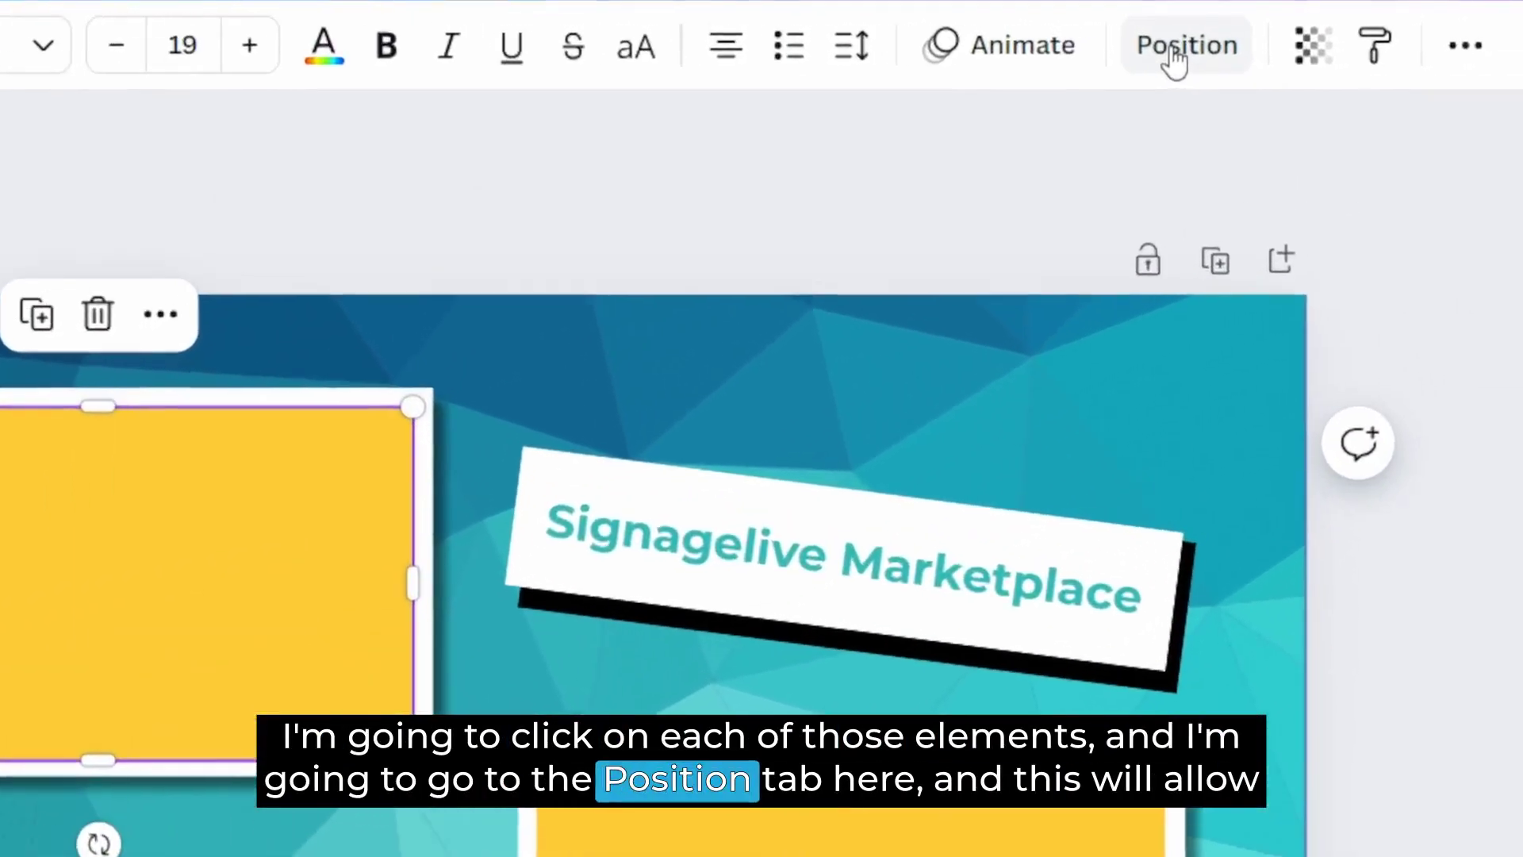
left_click(1174, 48)
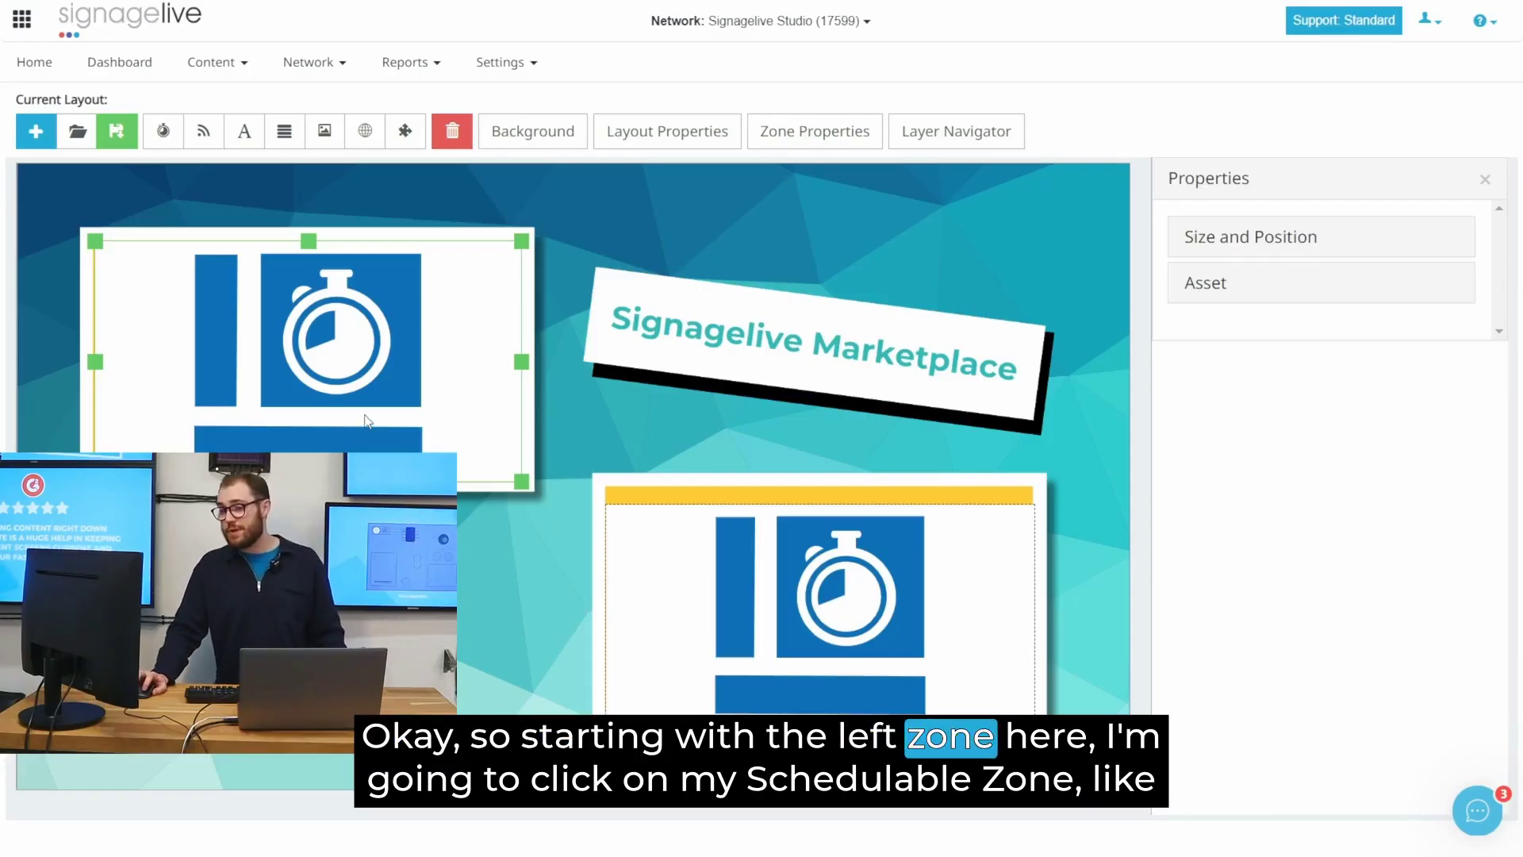
Step: Set the position of the left schedulable zone to X 129 and Y 132 in its zone properties
left_click_drag(366, 420, 379, 421)
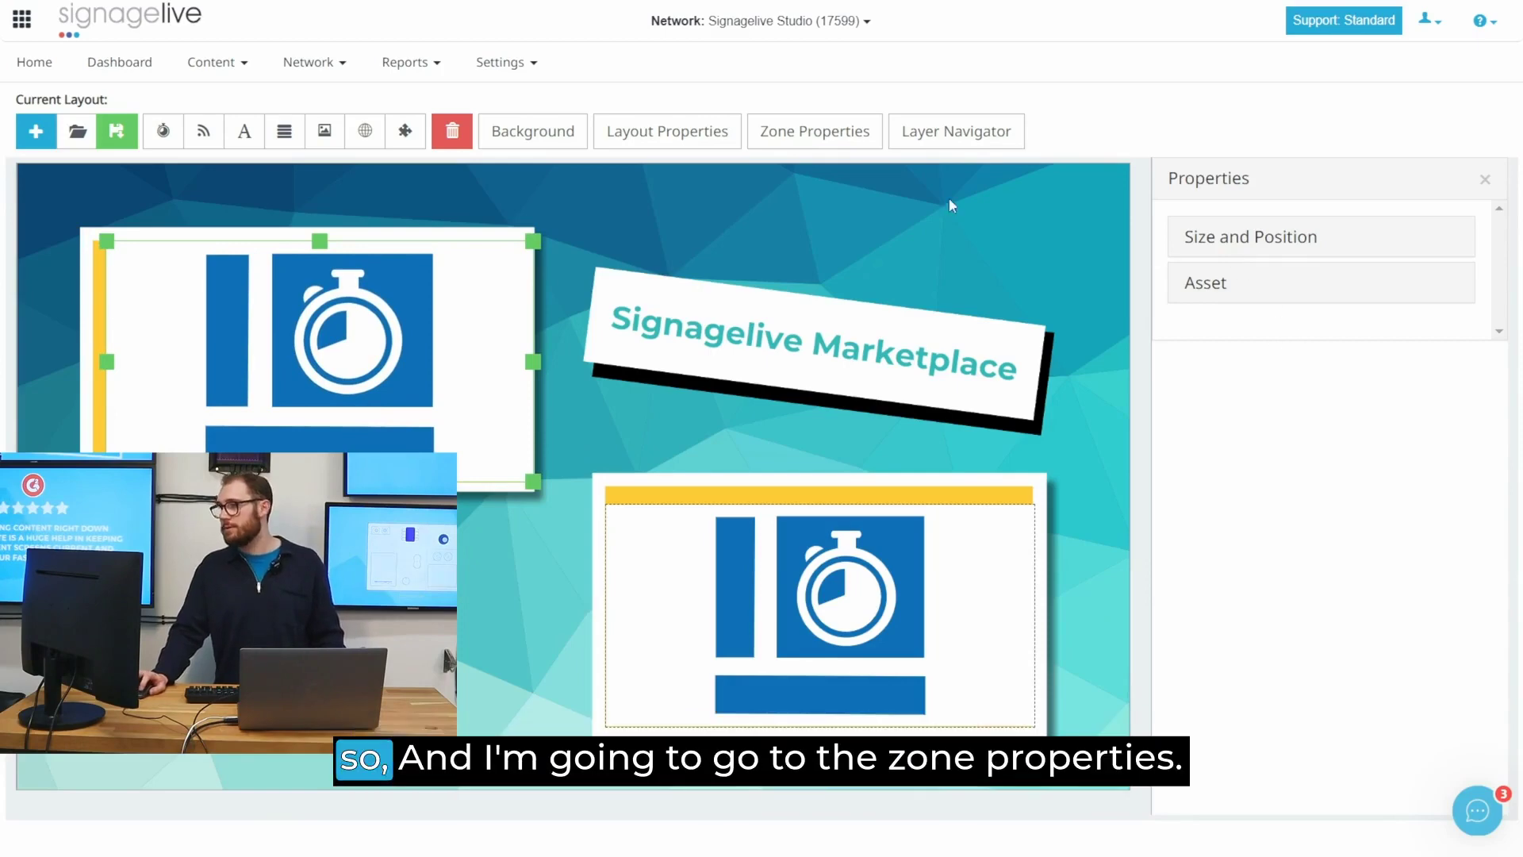
left_click(831, 141)
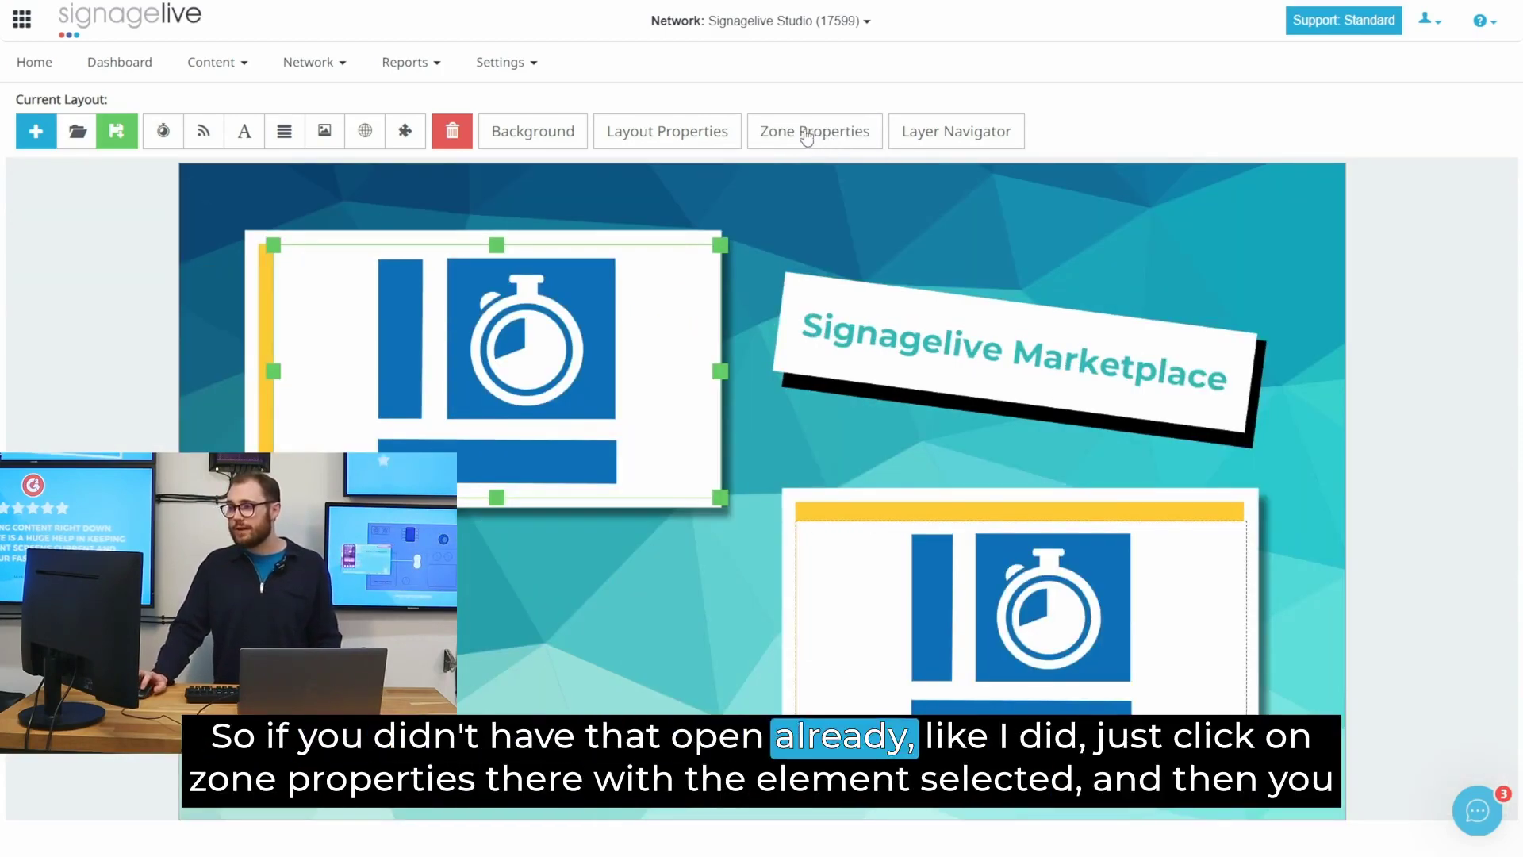
left_click(806, 137)
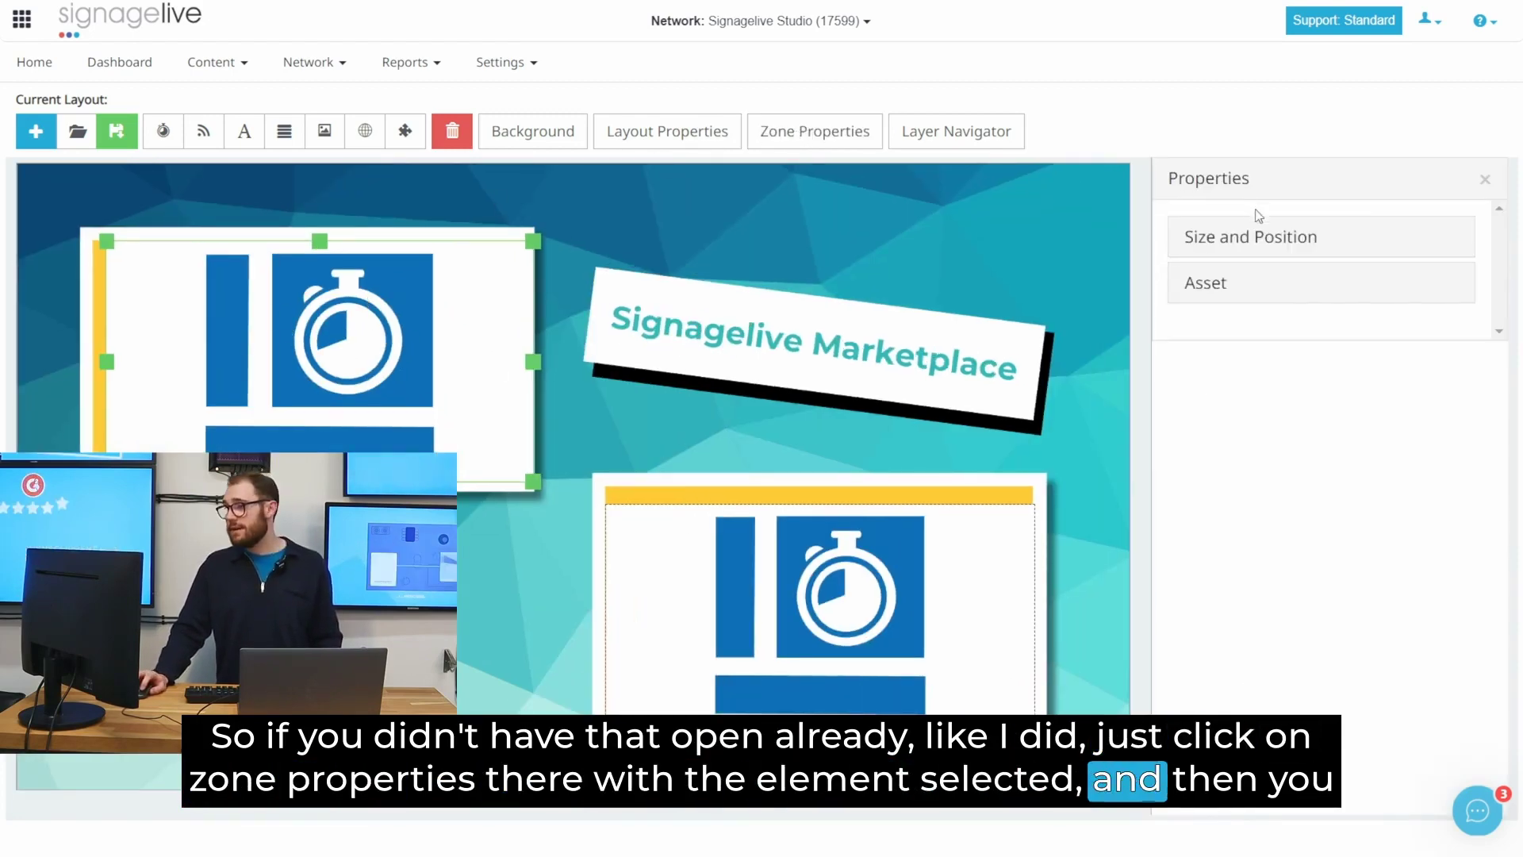
left_click(1207, 283)
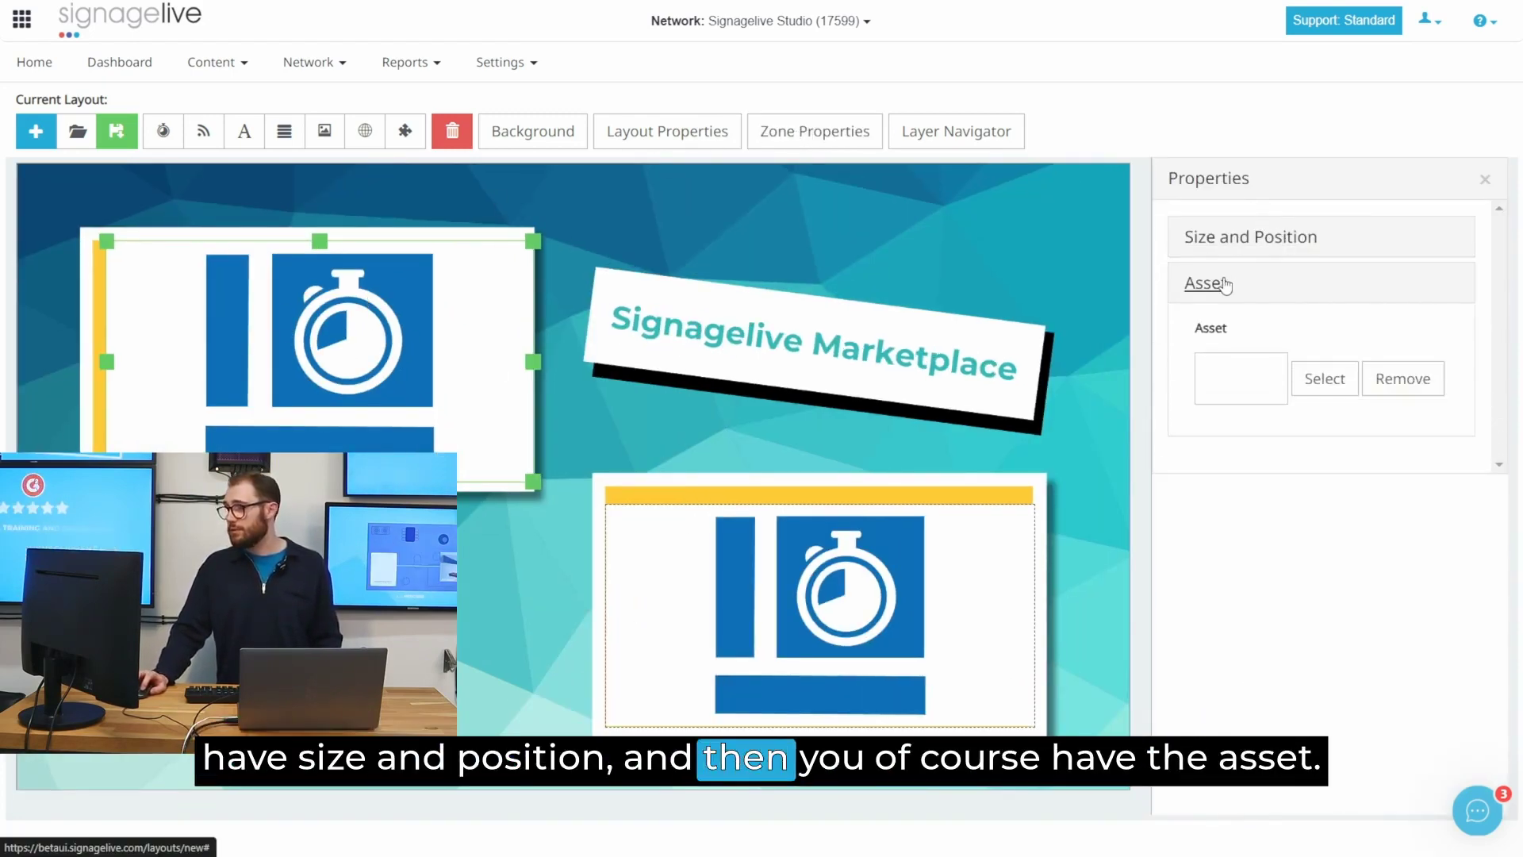
left_click(1216, 237)
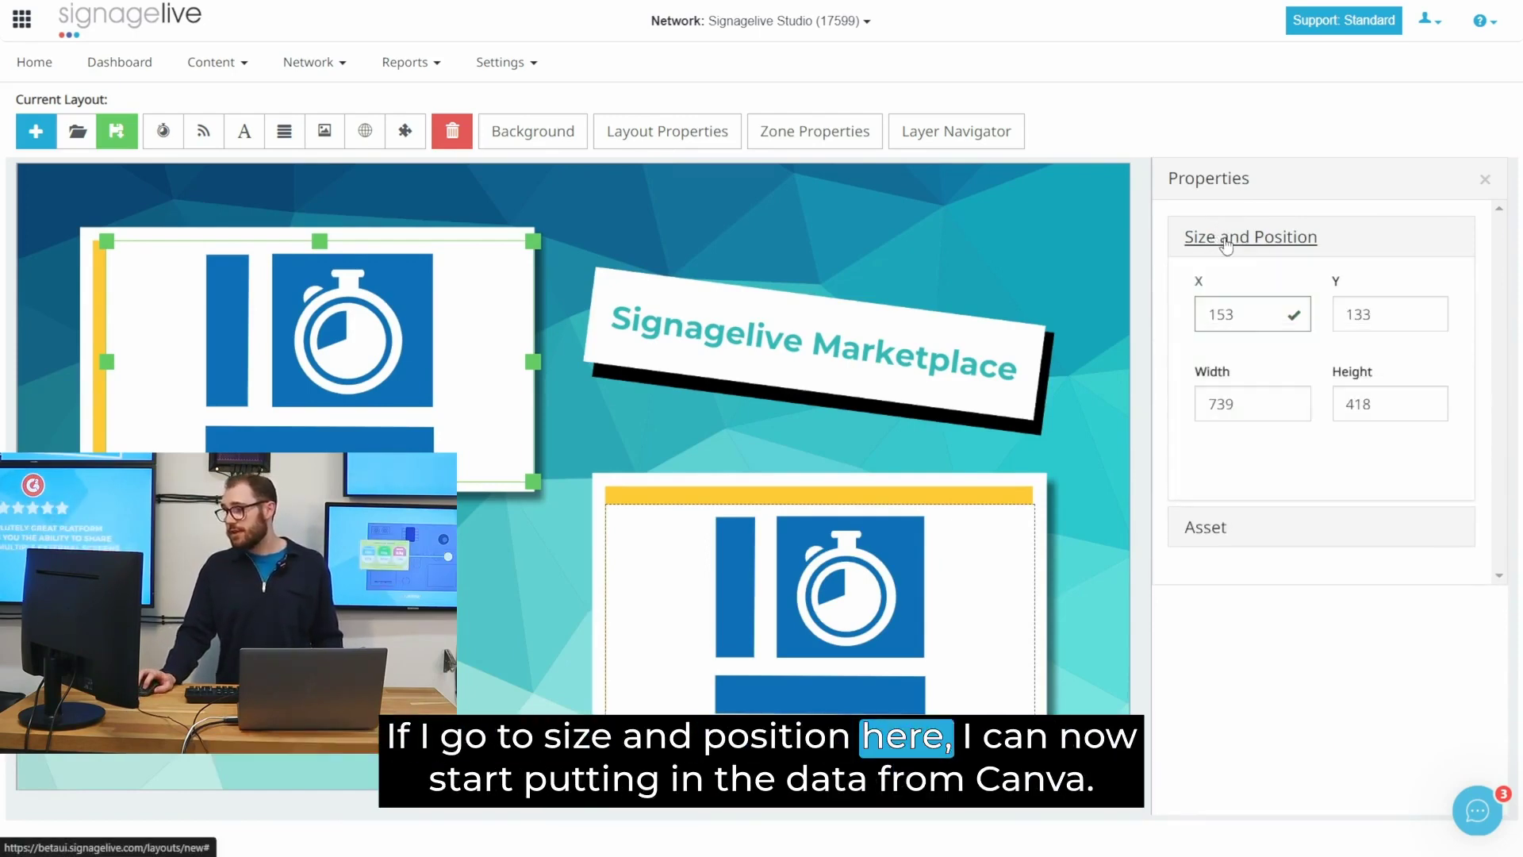
double_click(1237, 317)
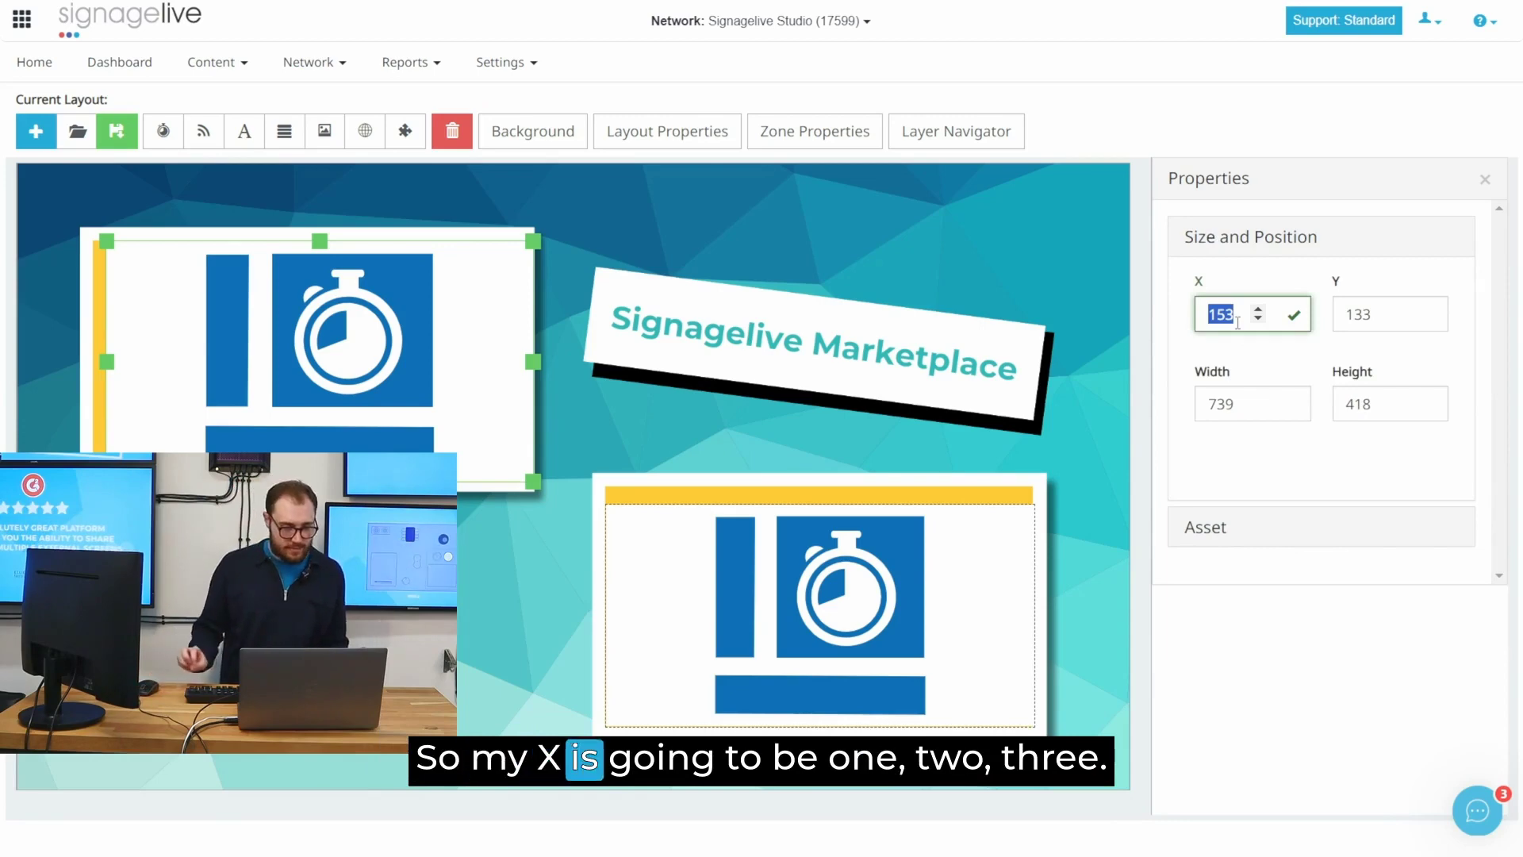
type("129")
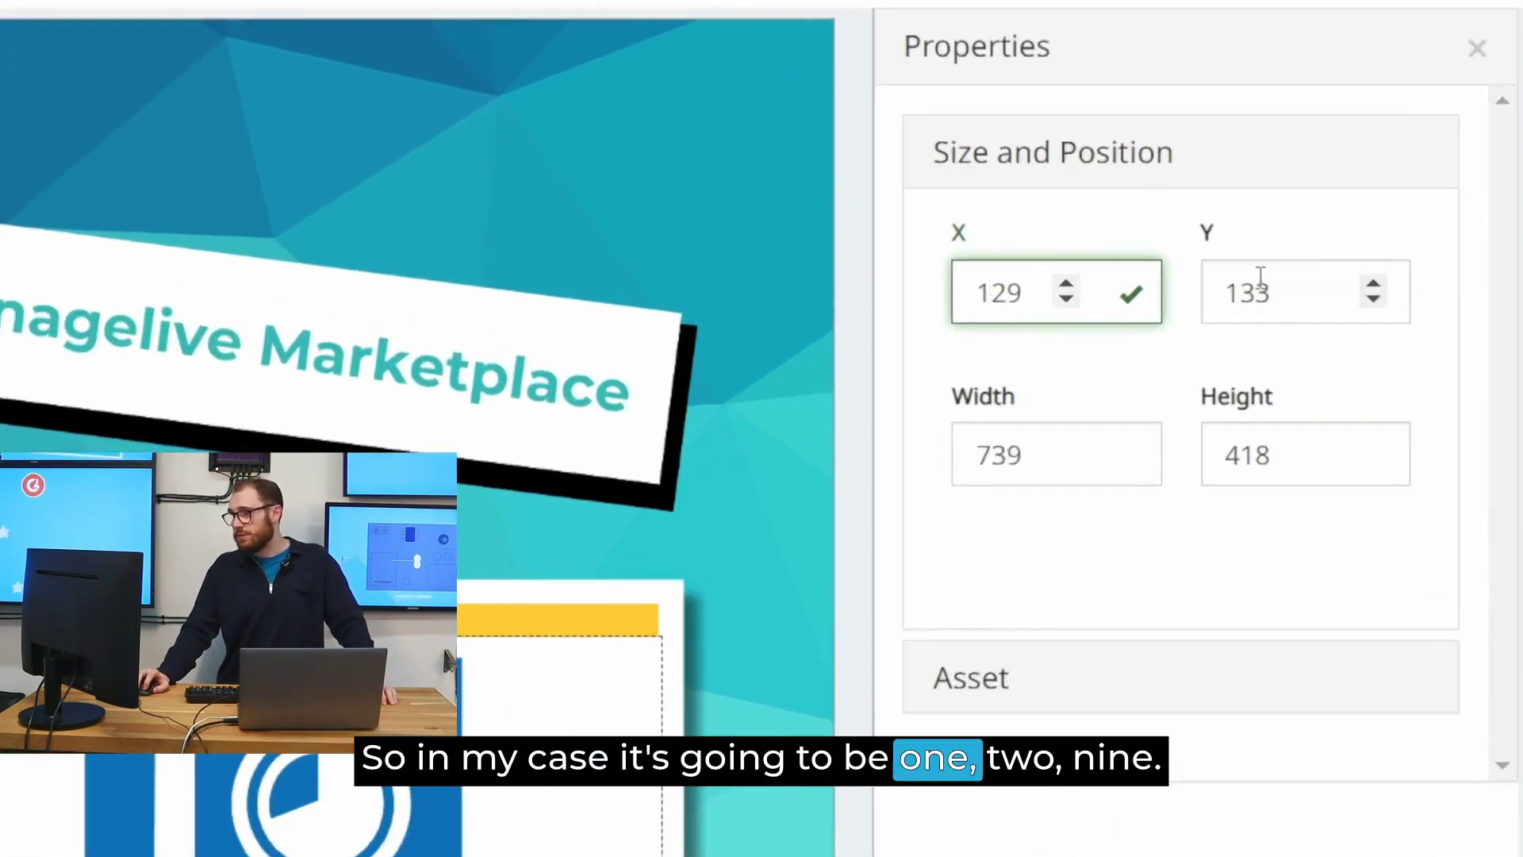
double_click(1260, 278)
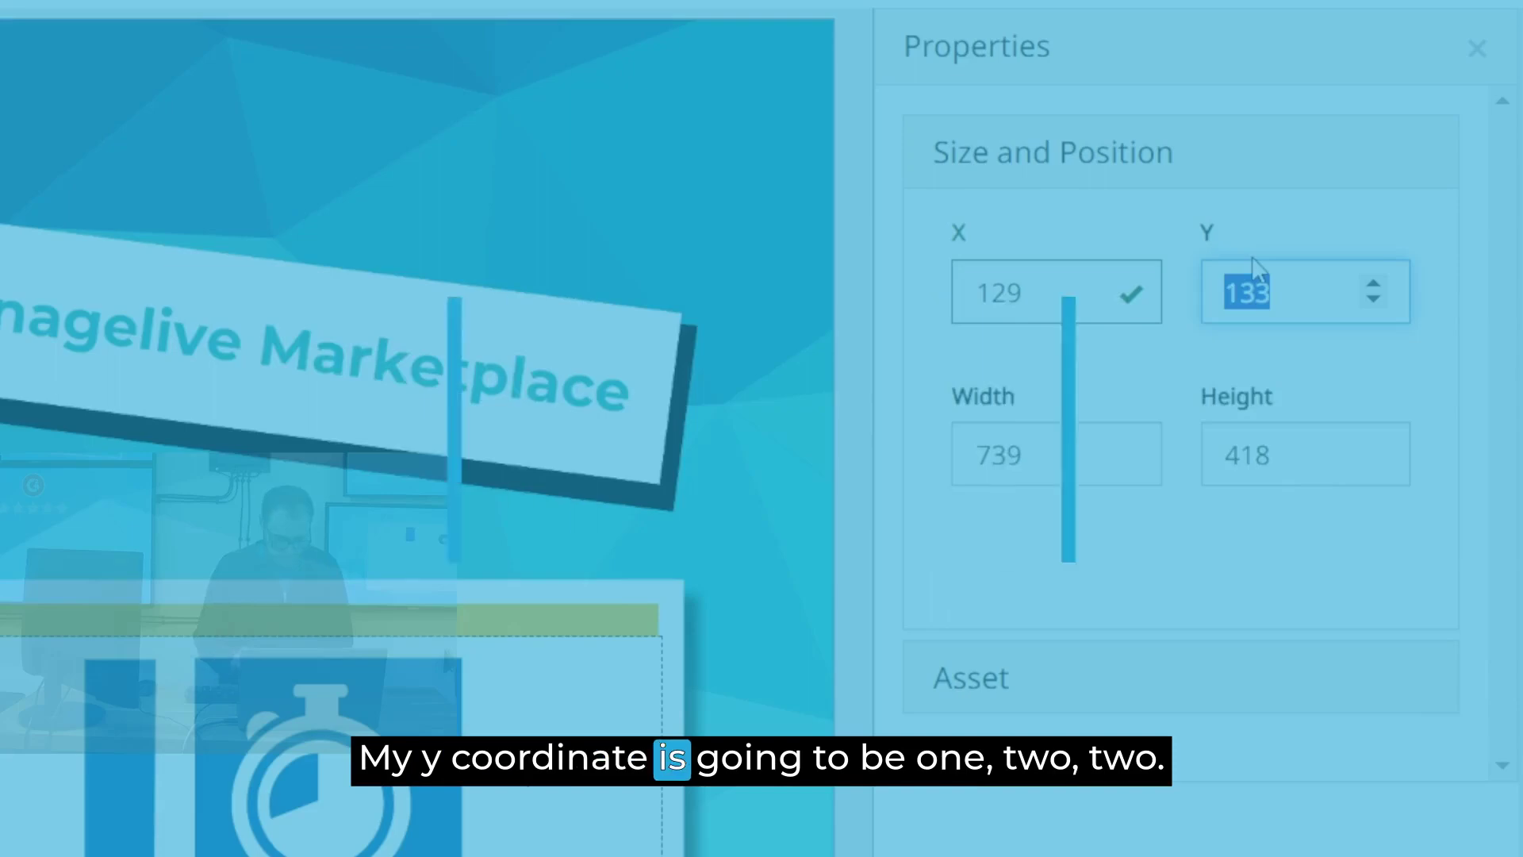
type("132")
Step: Set the left schedulable zone's width to 739 and its height to 416
left_click(1022, 453)
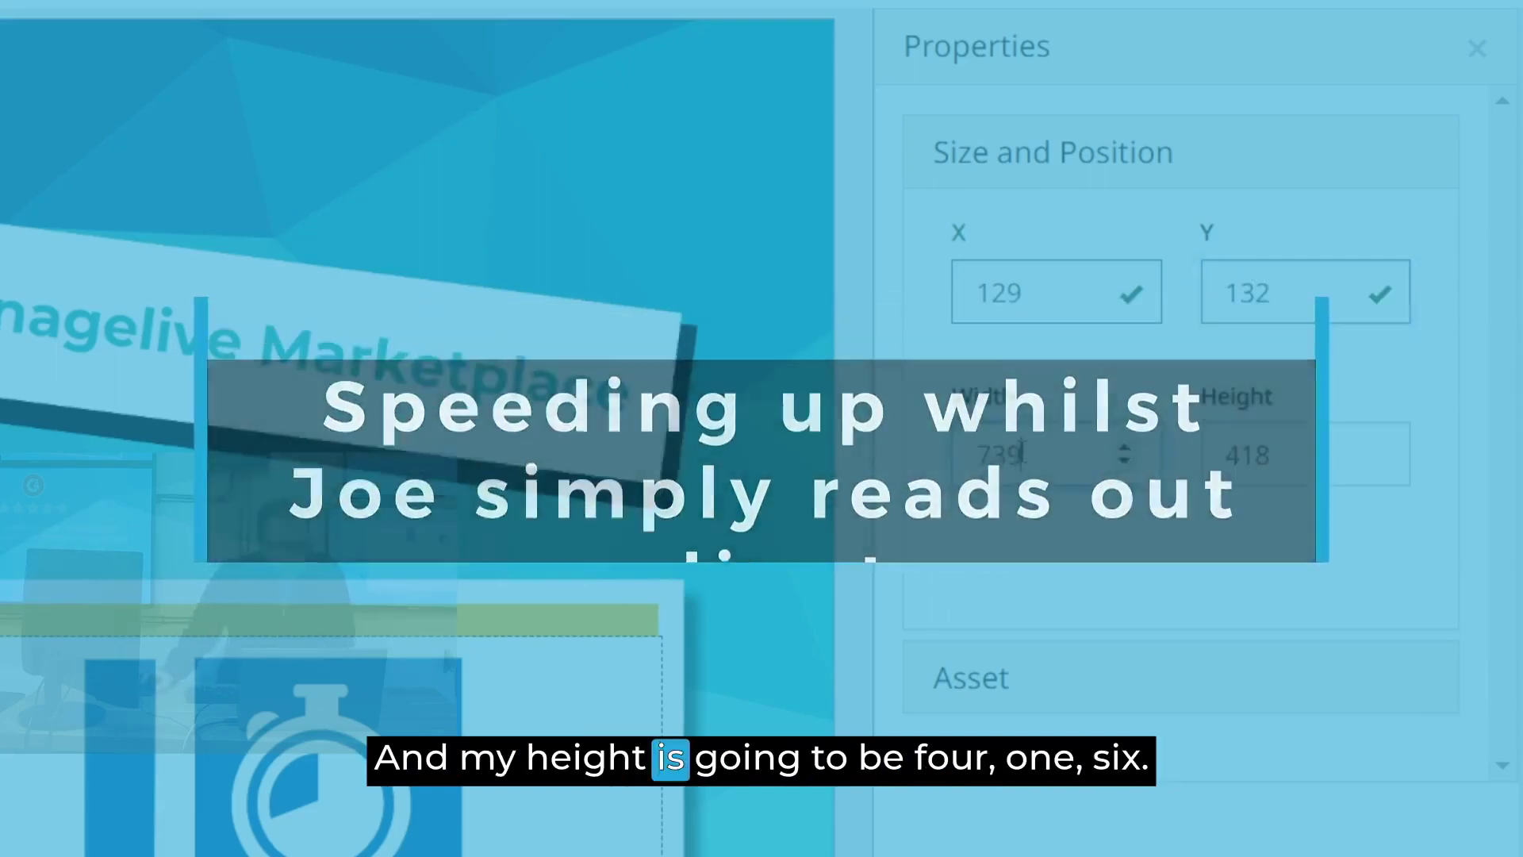
double_click(1021, 452)
key("Tab")
type("416")
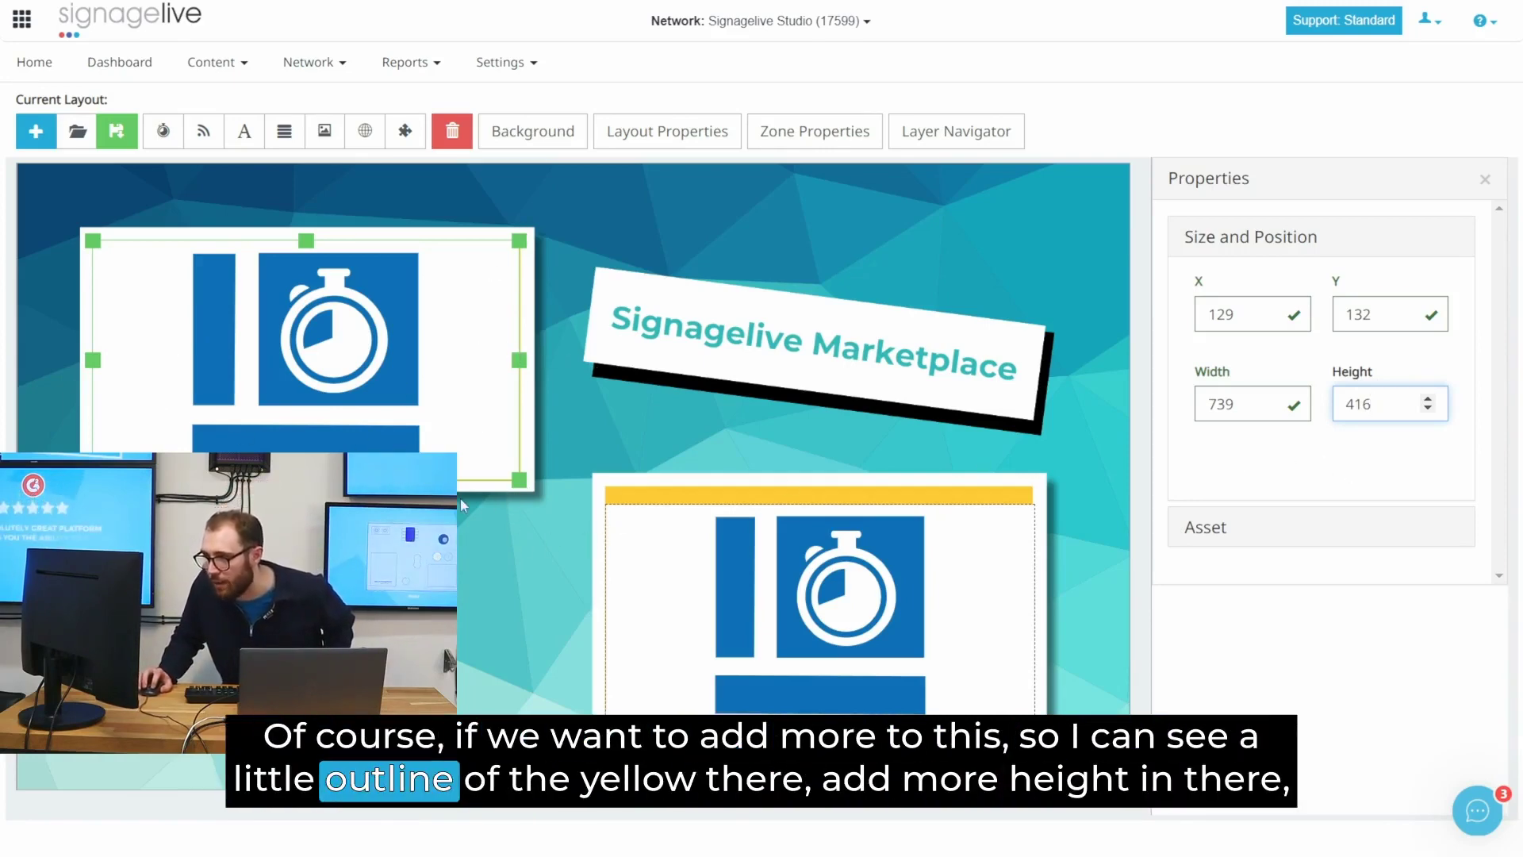
Step: Increase the left schedulable zone's height to 420 and its width to 742 to hide the yellow outline
left_click(1428, 398)
left_click(1428, 399)
left_click(1428, 398)
left_click(1428, 398)
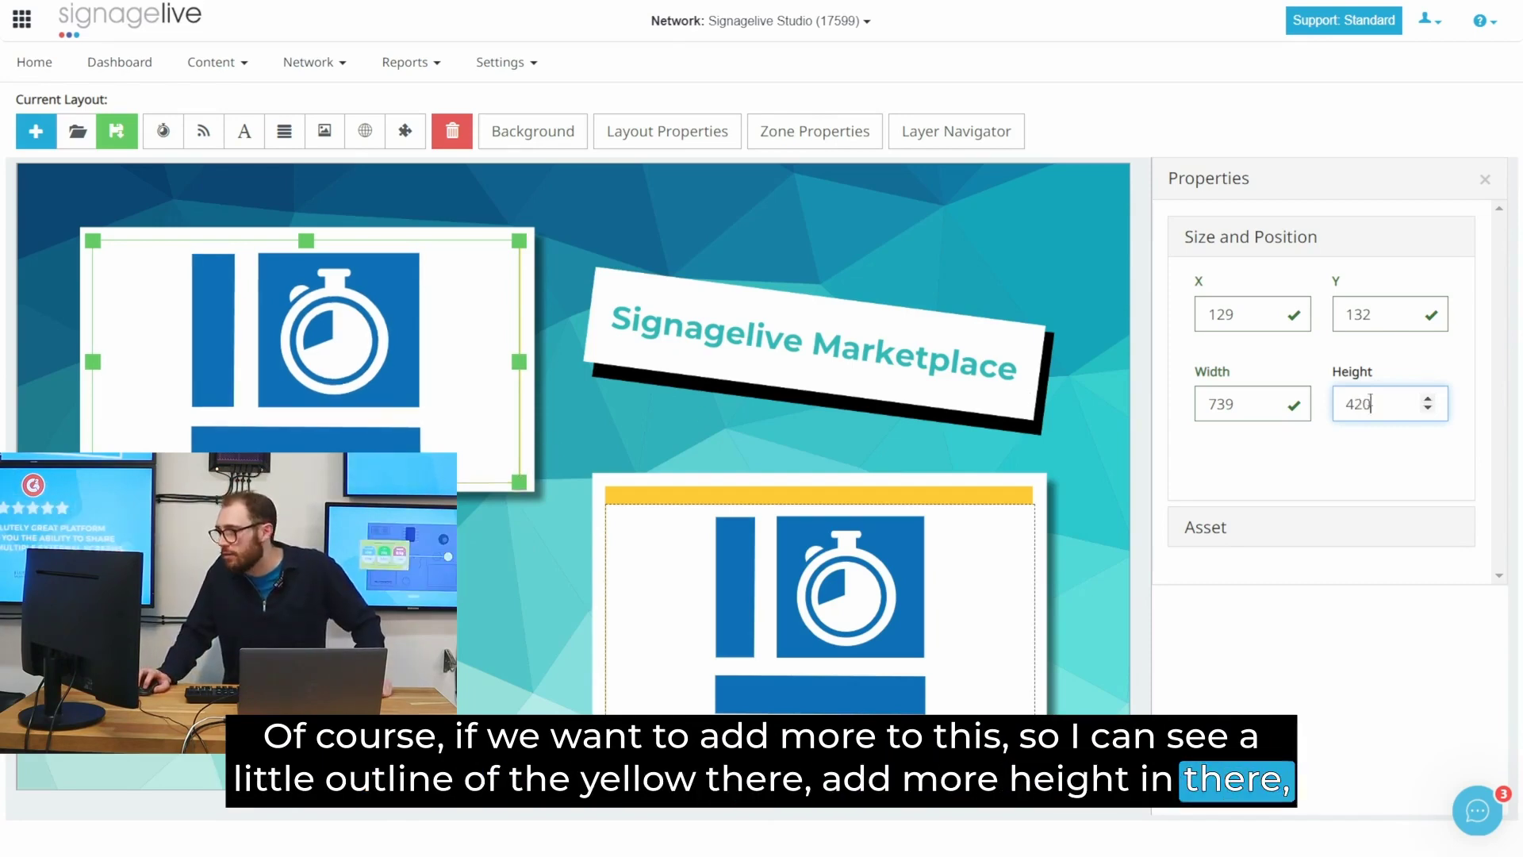
left_click(1259, 399)
left_click(1258, 399)
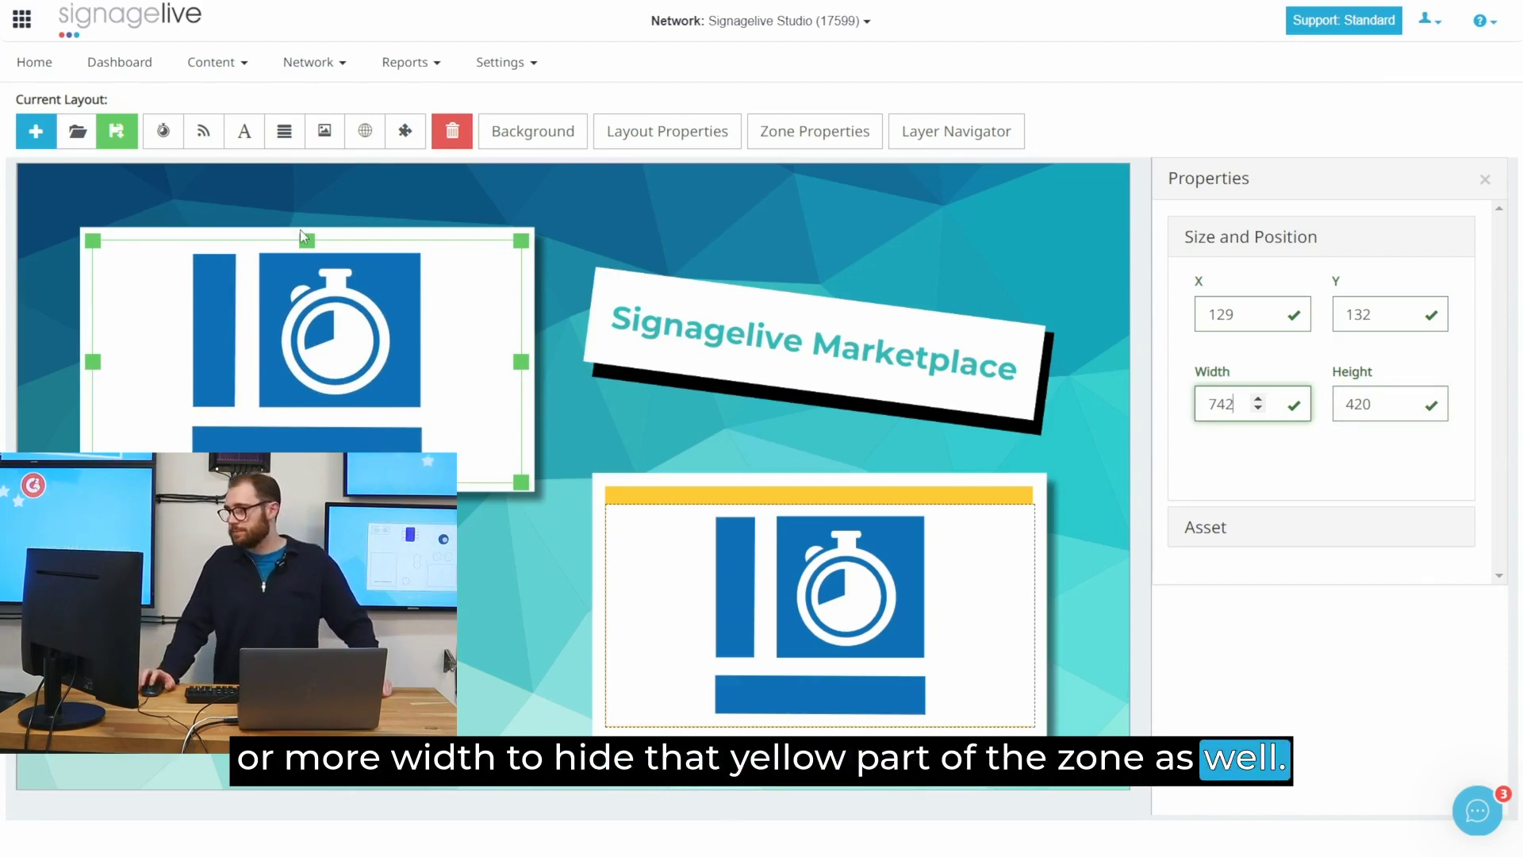
Step: Move the right schedulable zone up to cover the yellow strip of the lower-right frame
left_click(1023, 523)
left_click_drag(856, 564, 868, 554)
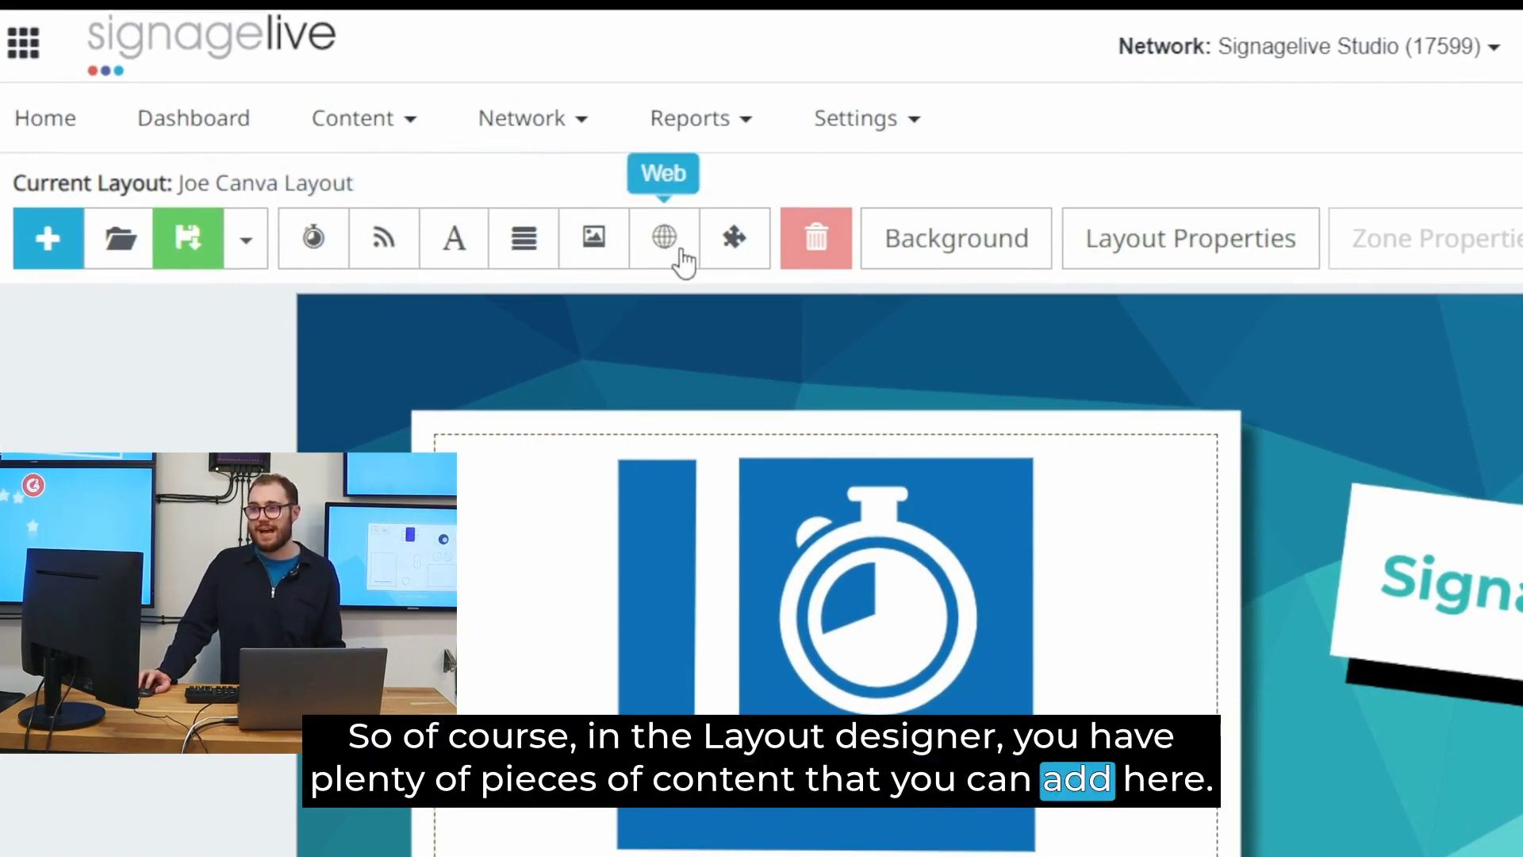
Step: Add a widget zone to the layout, place it below the left frame, and resize it to a wide rectangle
left_click(734, 237)
left_click_drag(1324, 714, 644, 856)
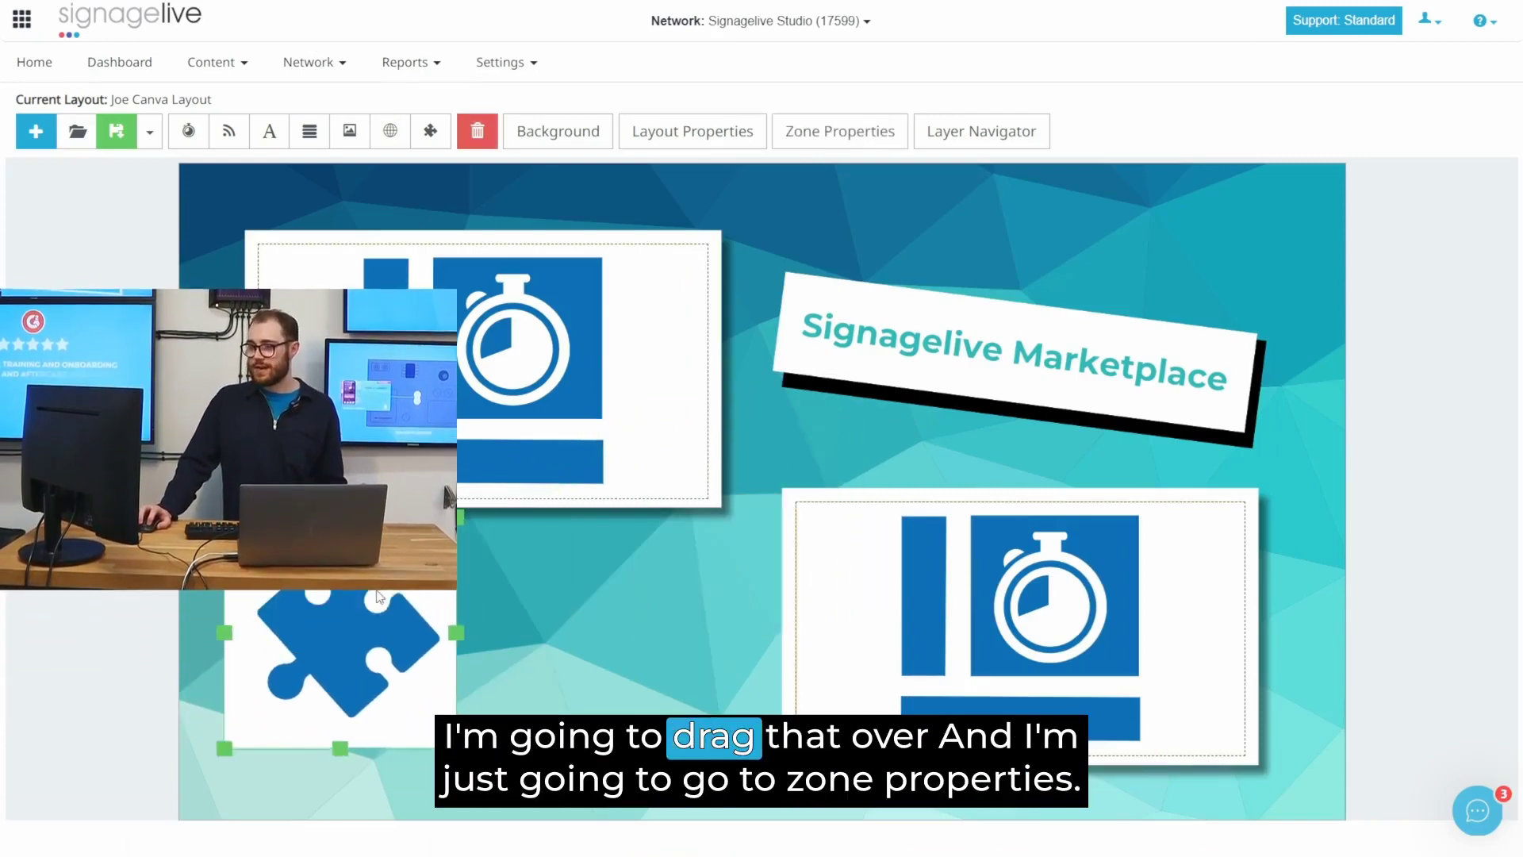
left_click_drag(379, 596, 404, 614)
left_click_drag(480, 533, 585, 587)
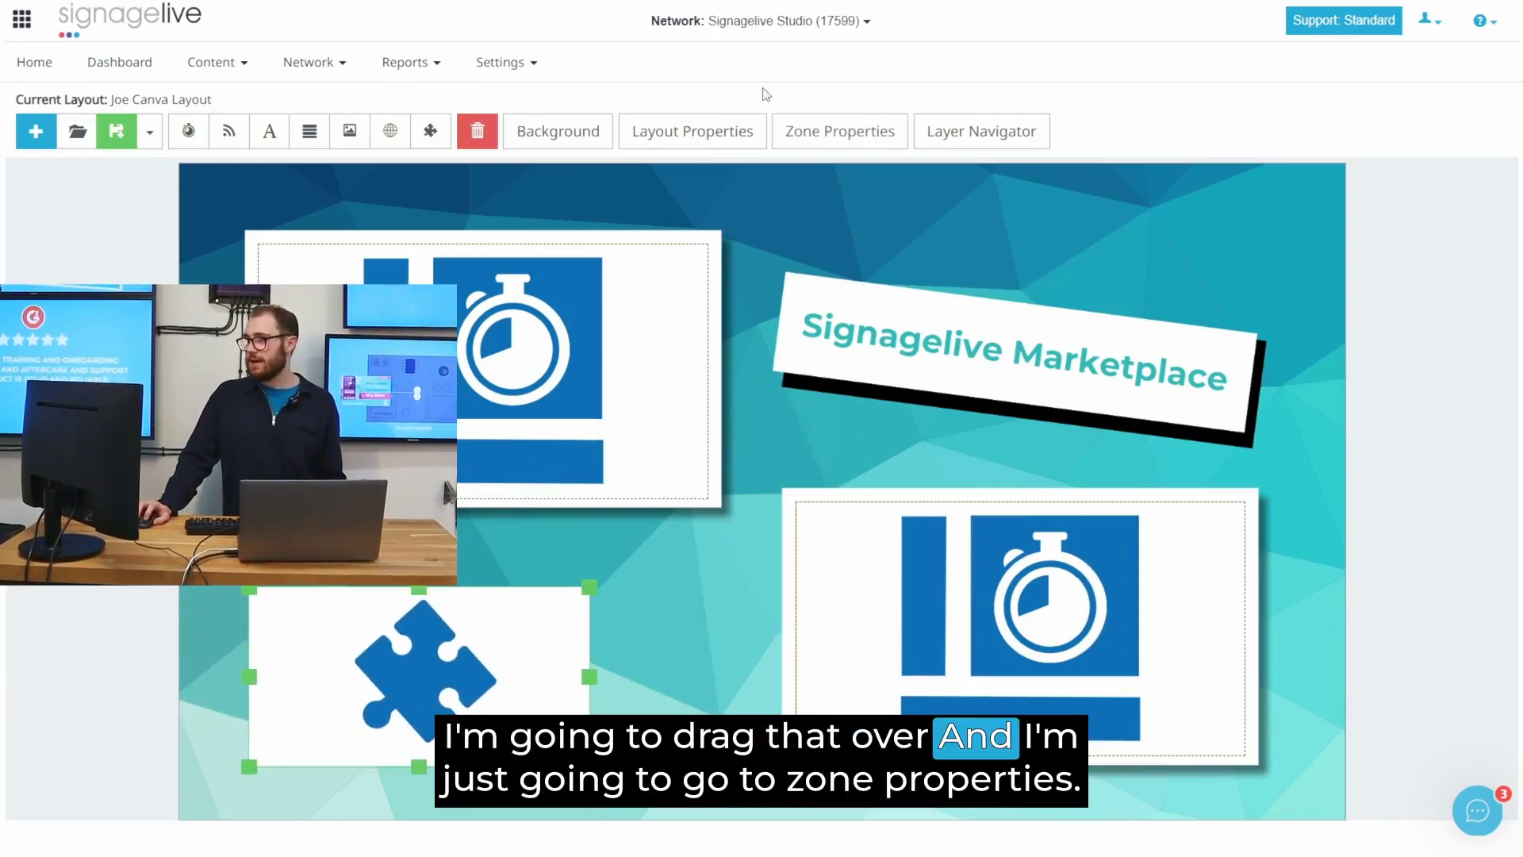
Step: Search the media library for "clock", assign "Signagelive Digital Clock 11 - 24 Hour Time" to the widget zone, and nudge the clock's position
left_click(865, 131)
left_click(1217, 533)
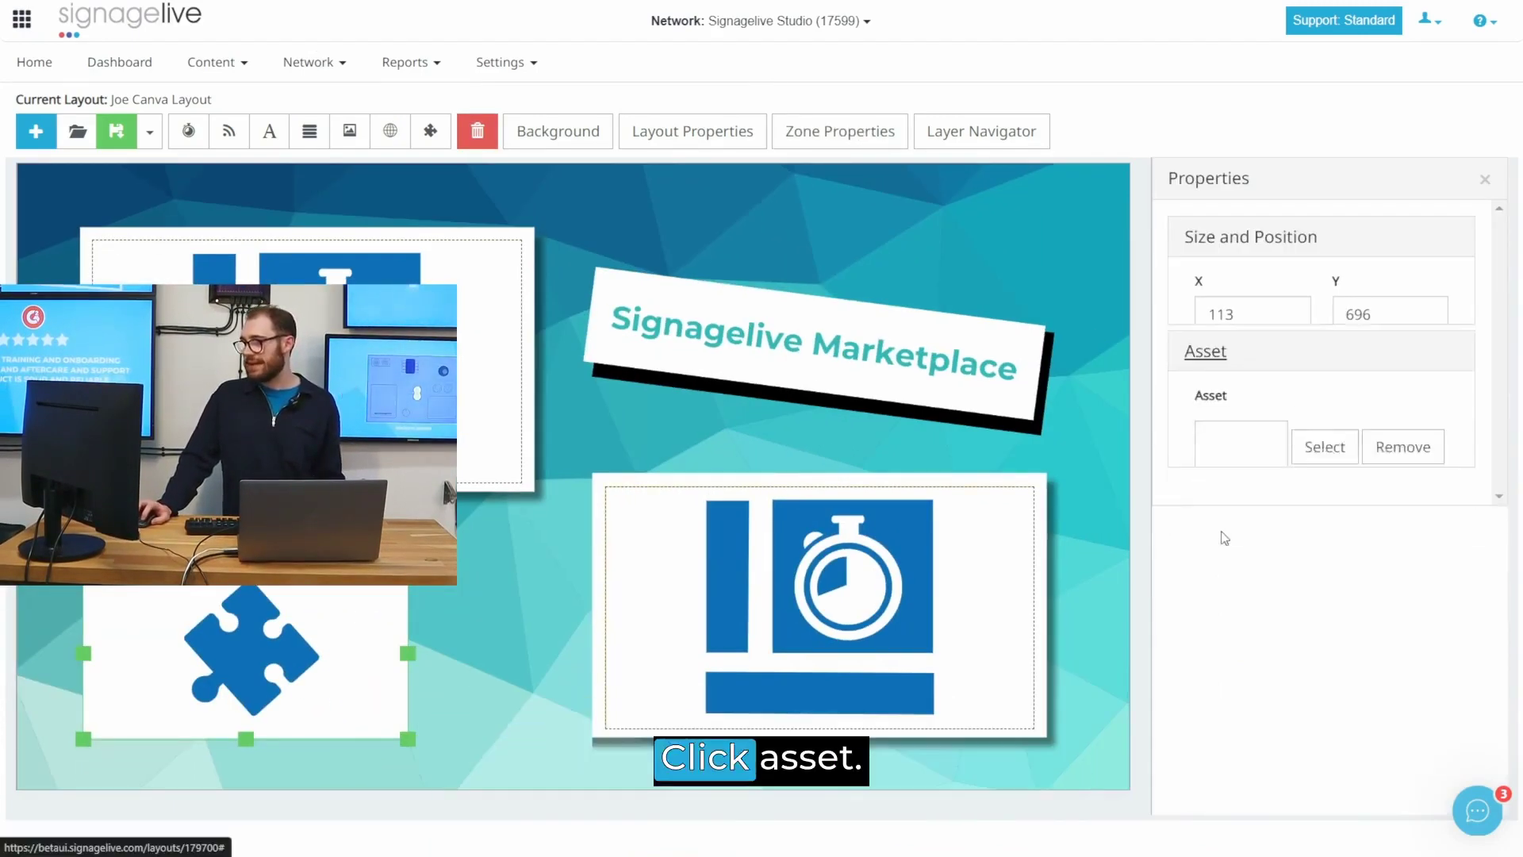
left_click(1322, 379)
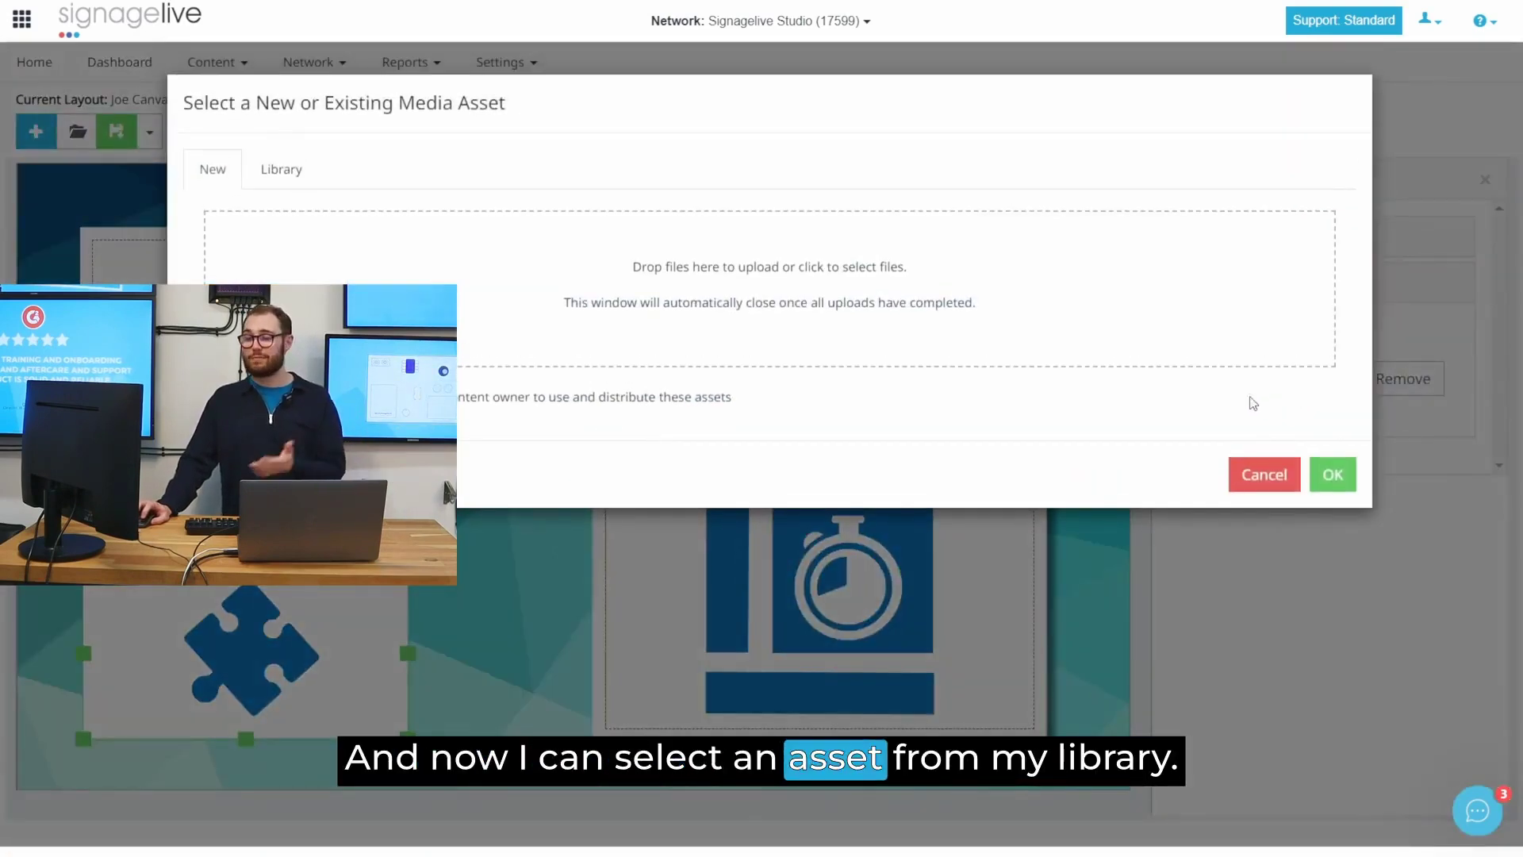
left_click(299, 174)
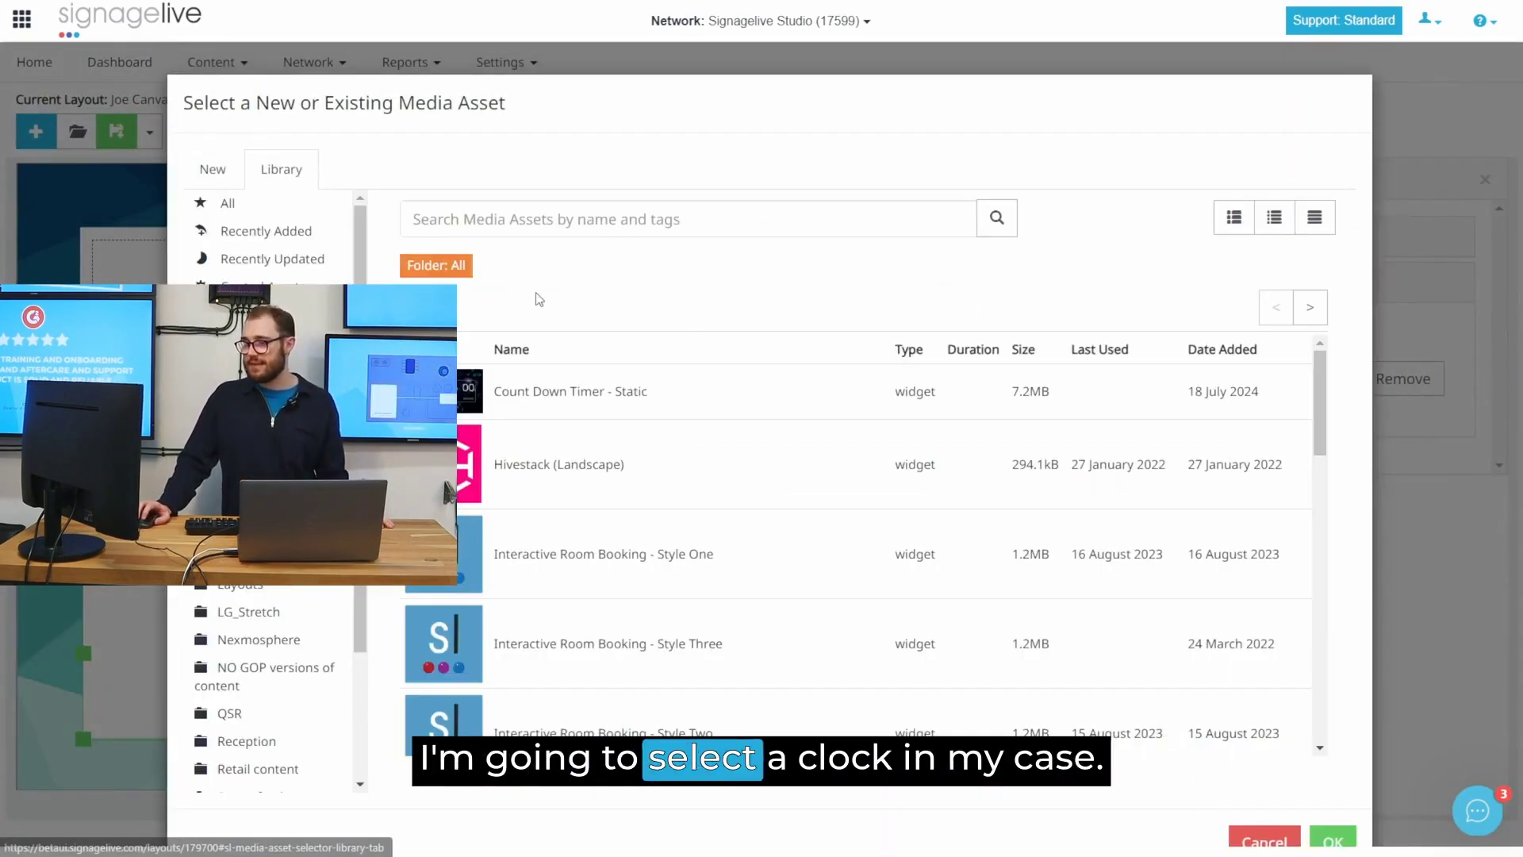
left_click(505, 216)
type("clock")
key("Return")
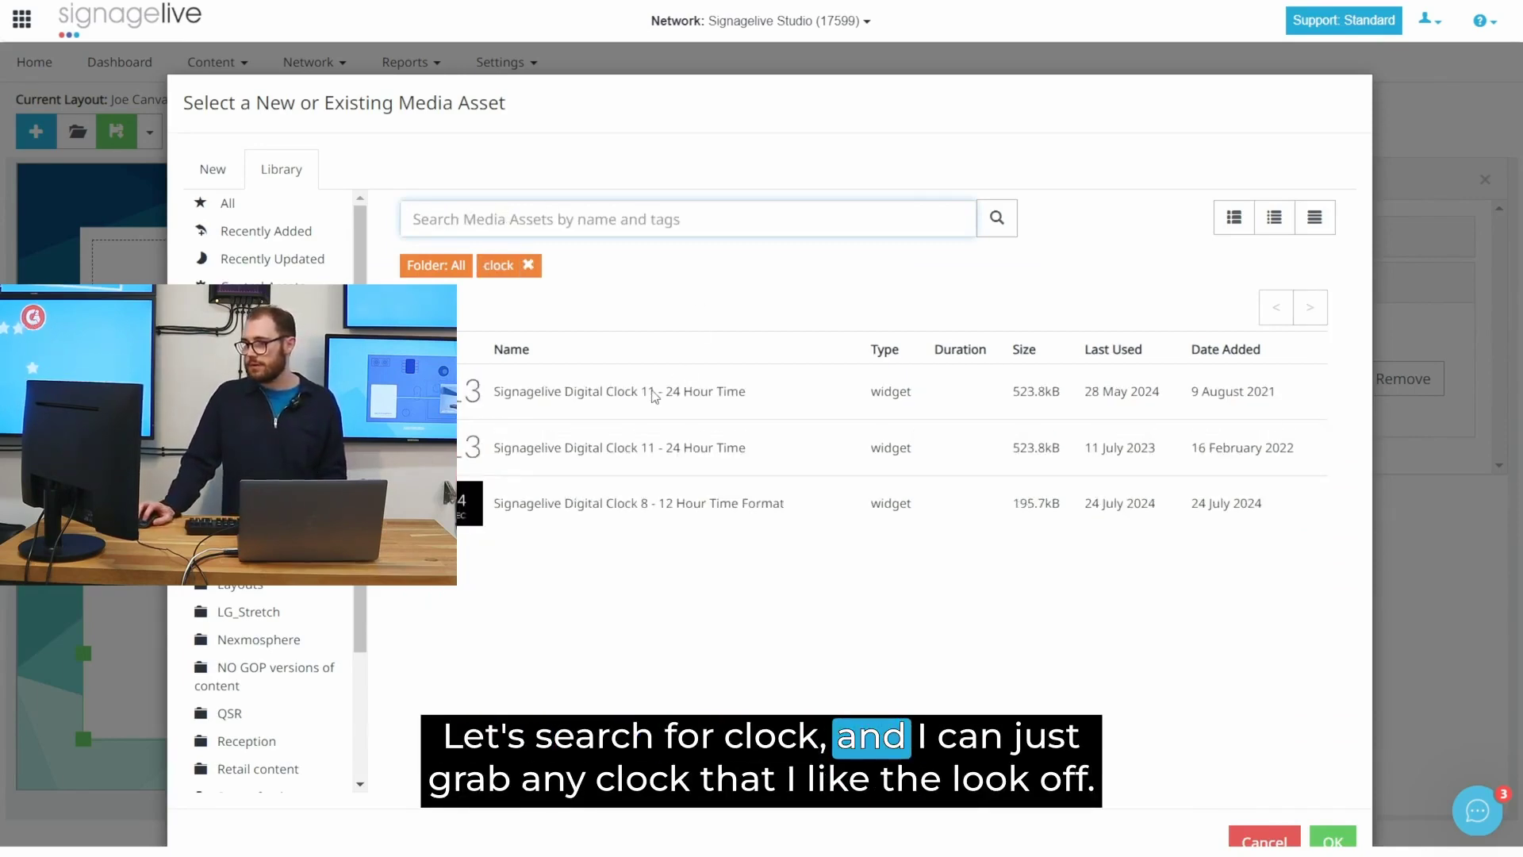
double_click(596, 389)
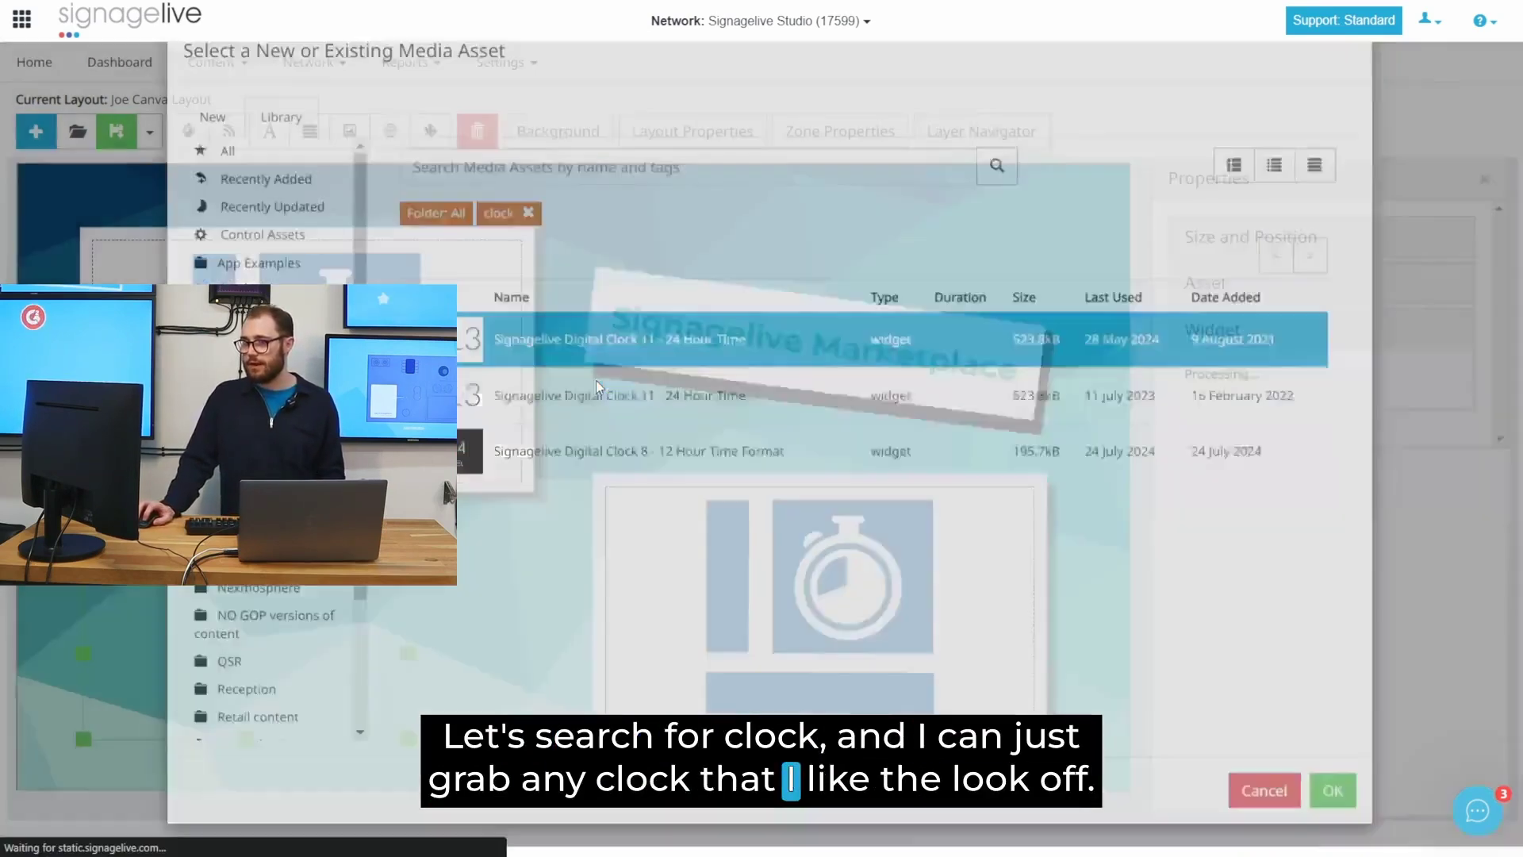
left_click_drag(350, 638, 312, 658)
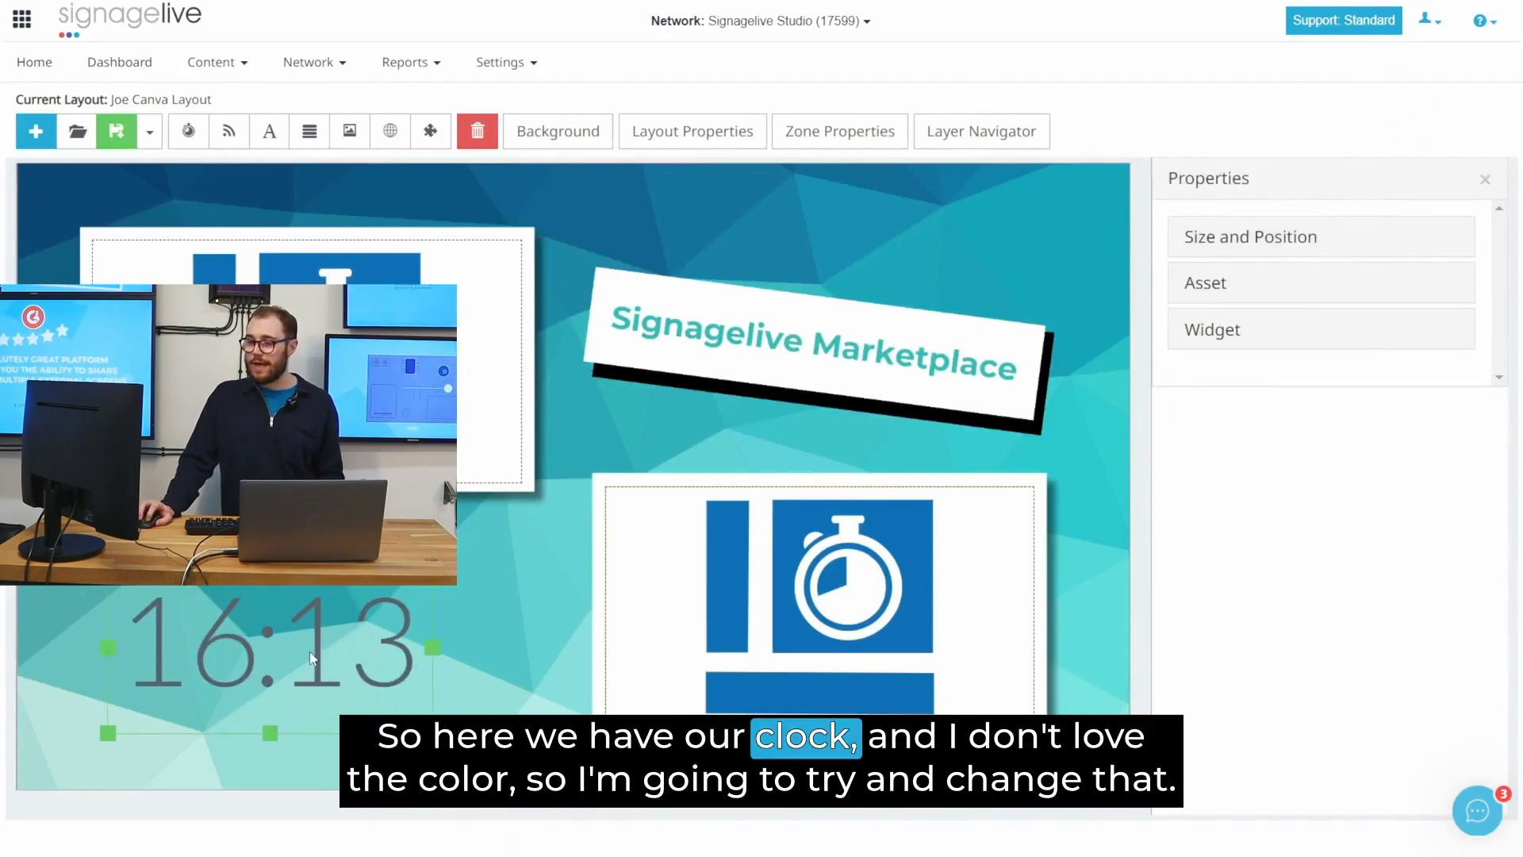
Step: Set the clock widget's text colour to white (#ffffff) and refresh the widget
left_click(1210, 332)
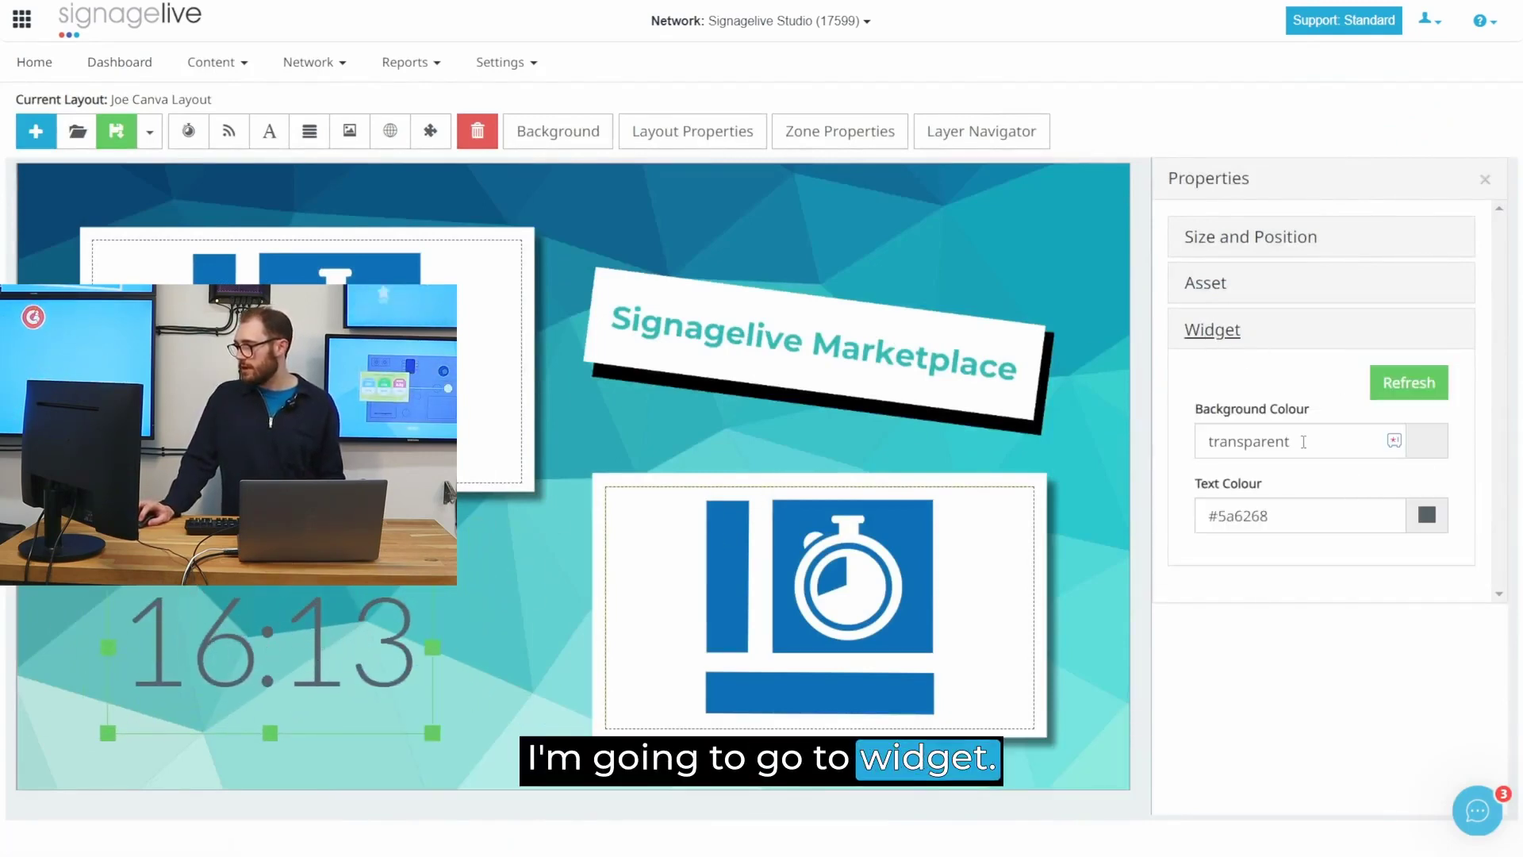
left_click(1424, 515)
left_click_drag(1348, 585, 1271, 513)
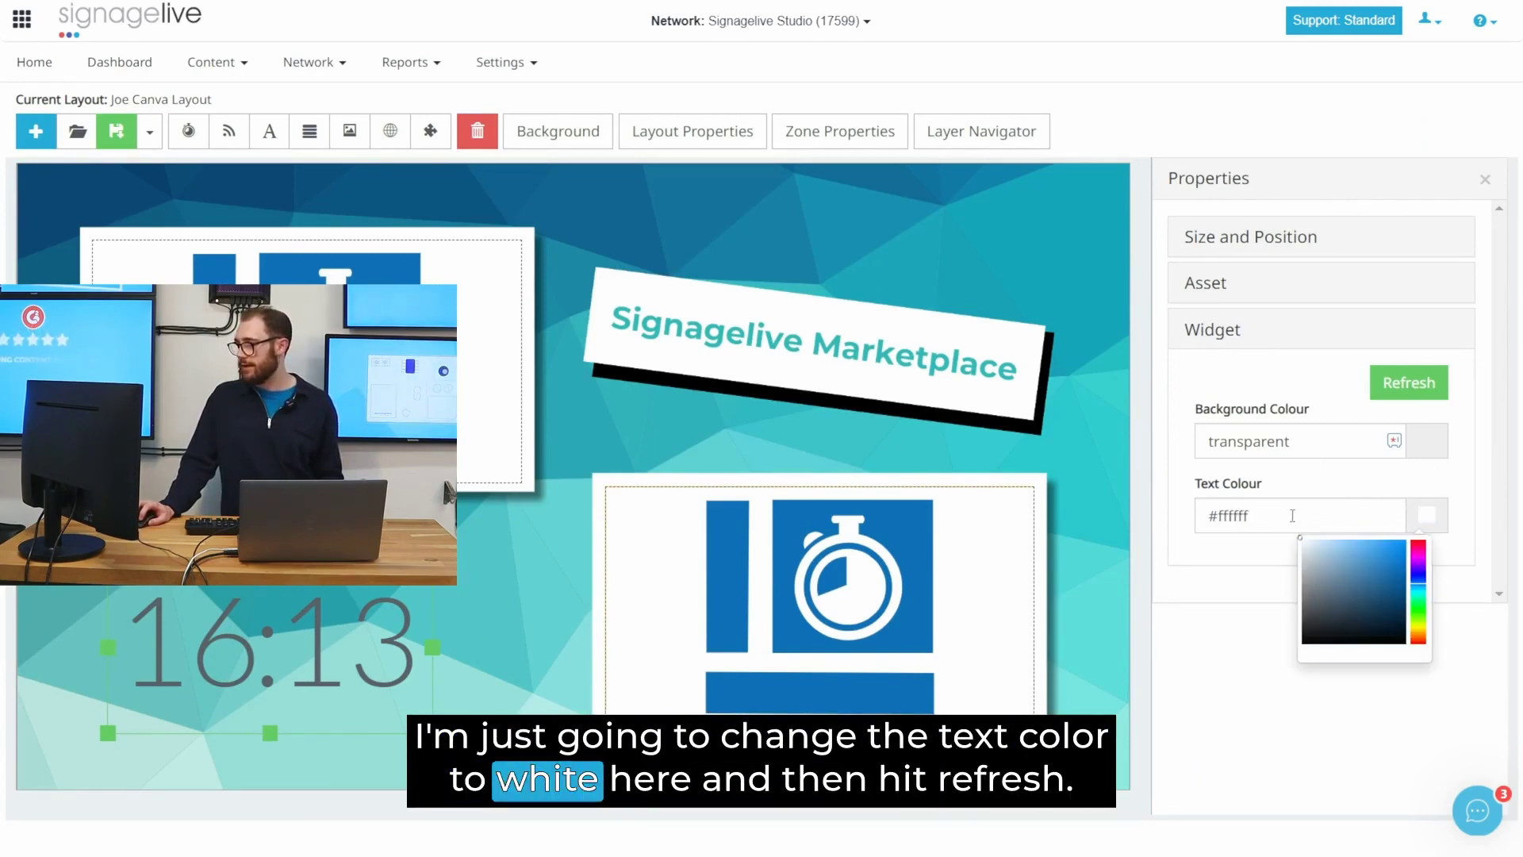
left_click(1401, 387)
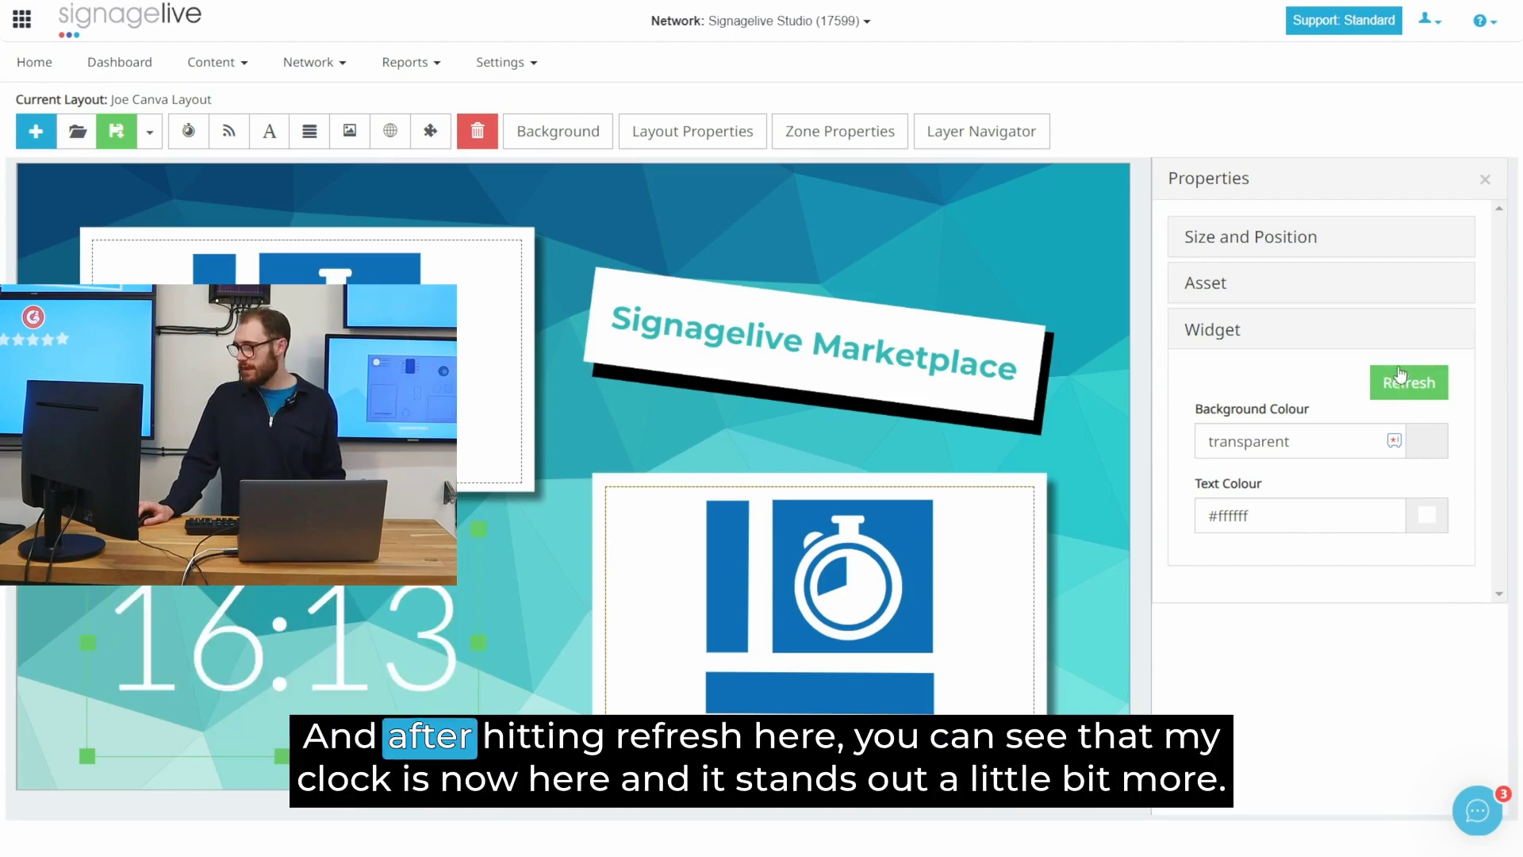